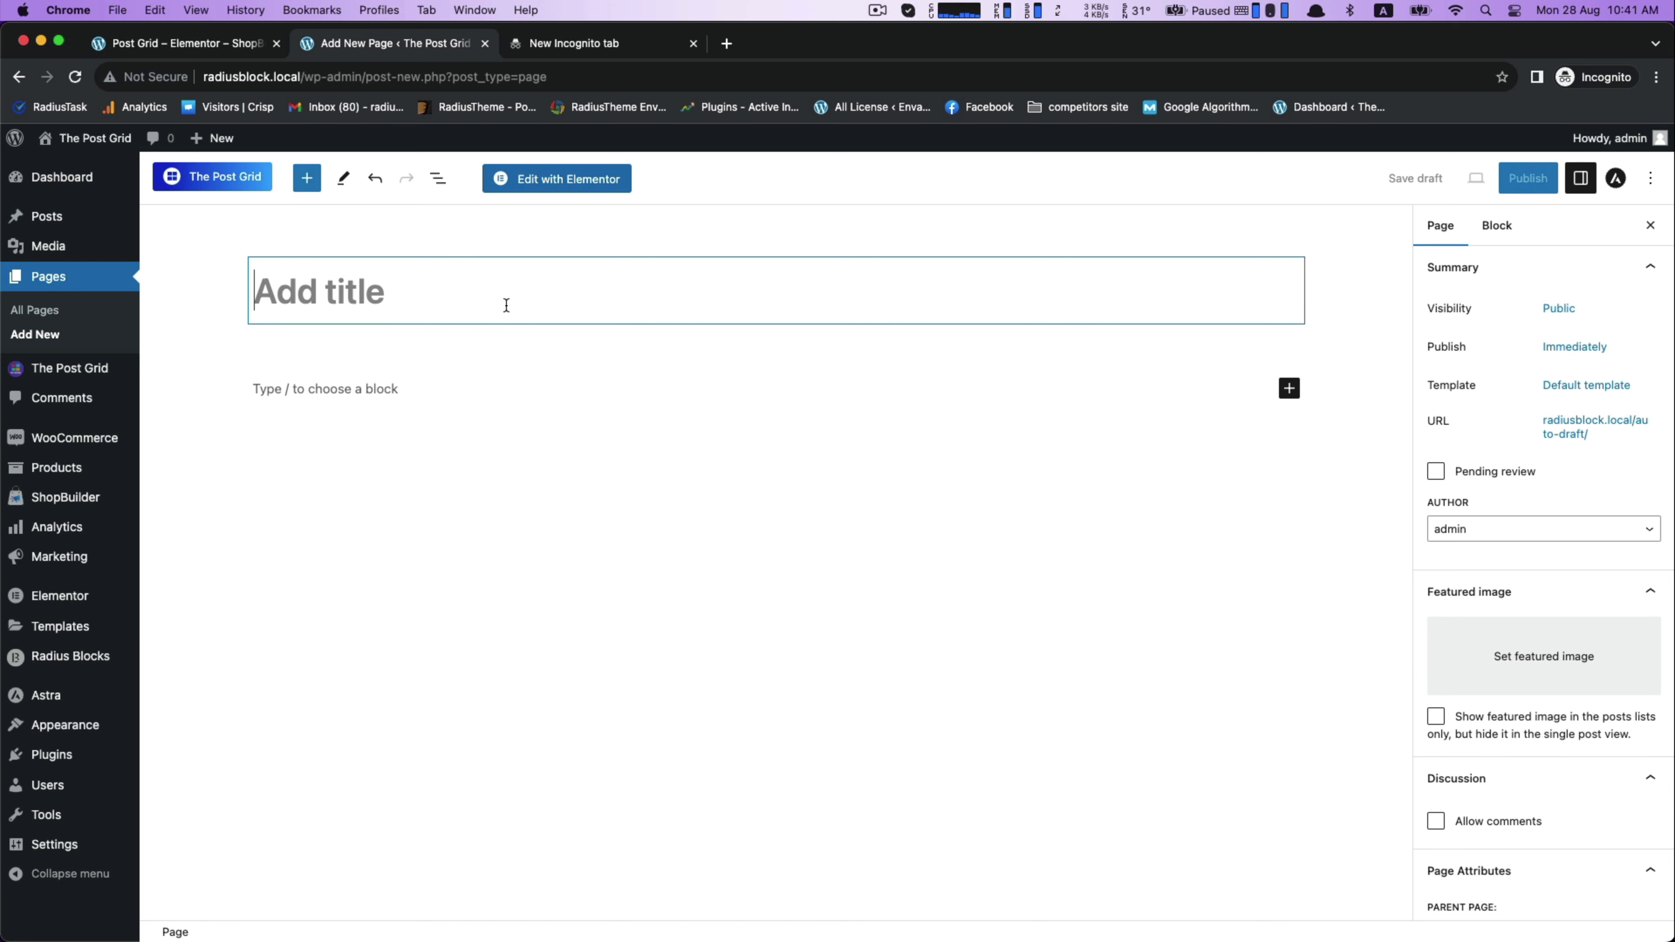
# Title the new page "Post Grid - Grid Layouts - Elementor" and publish it
pyautogui.write('Post')
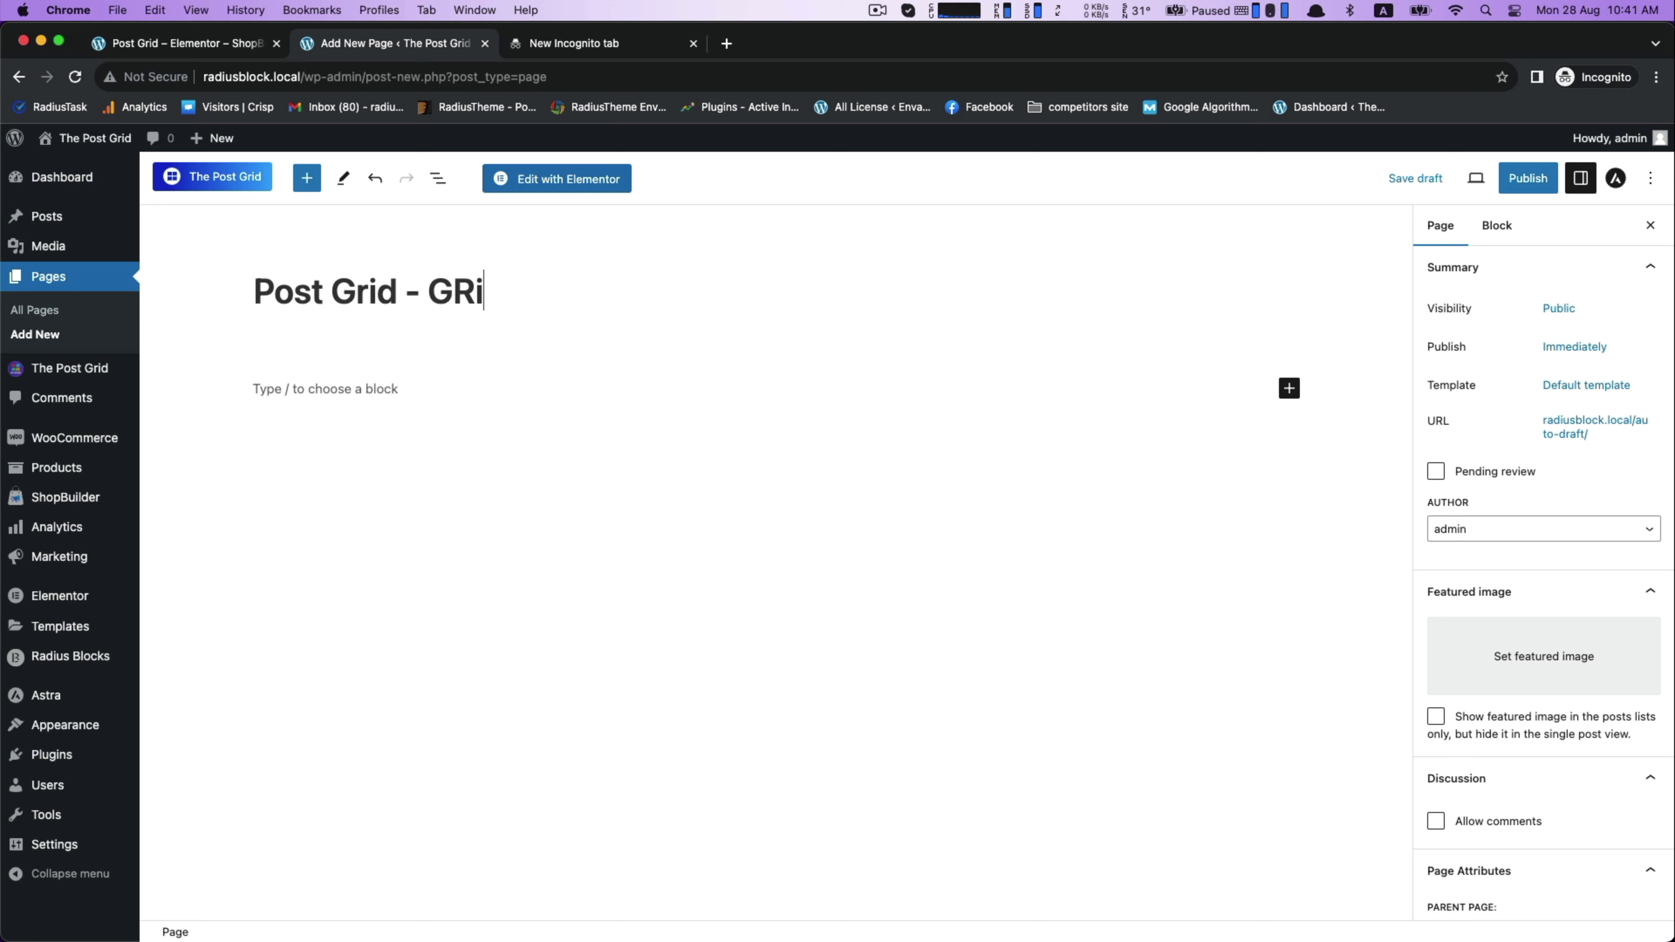
pyautogui.write(' Grid - Grid Layouts')
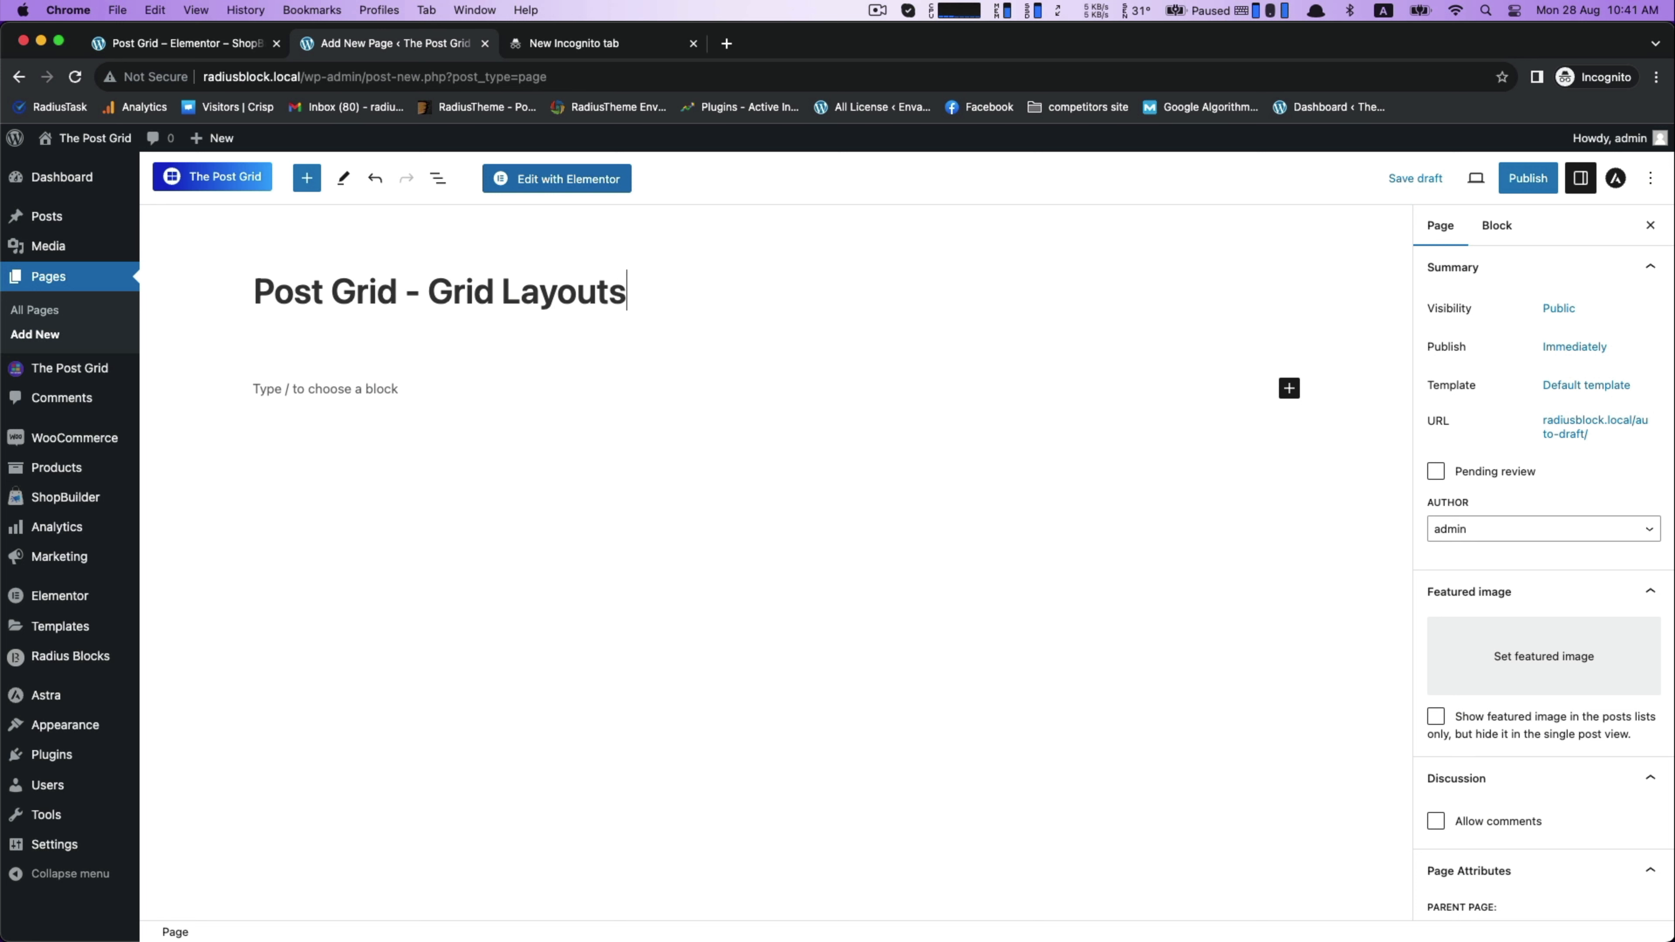
pyautogui.write(' - Elementor')
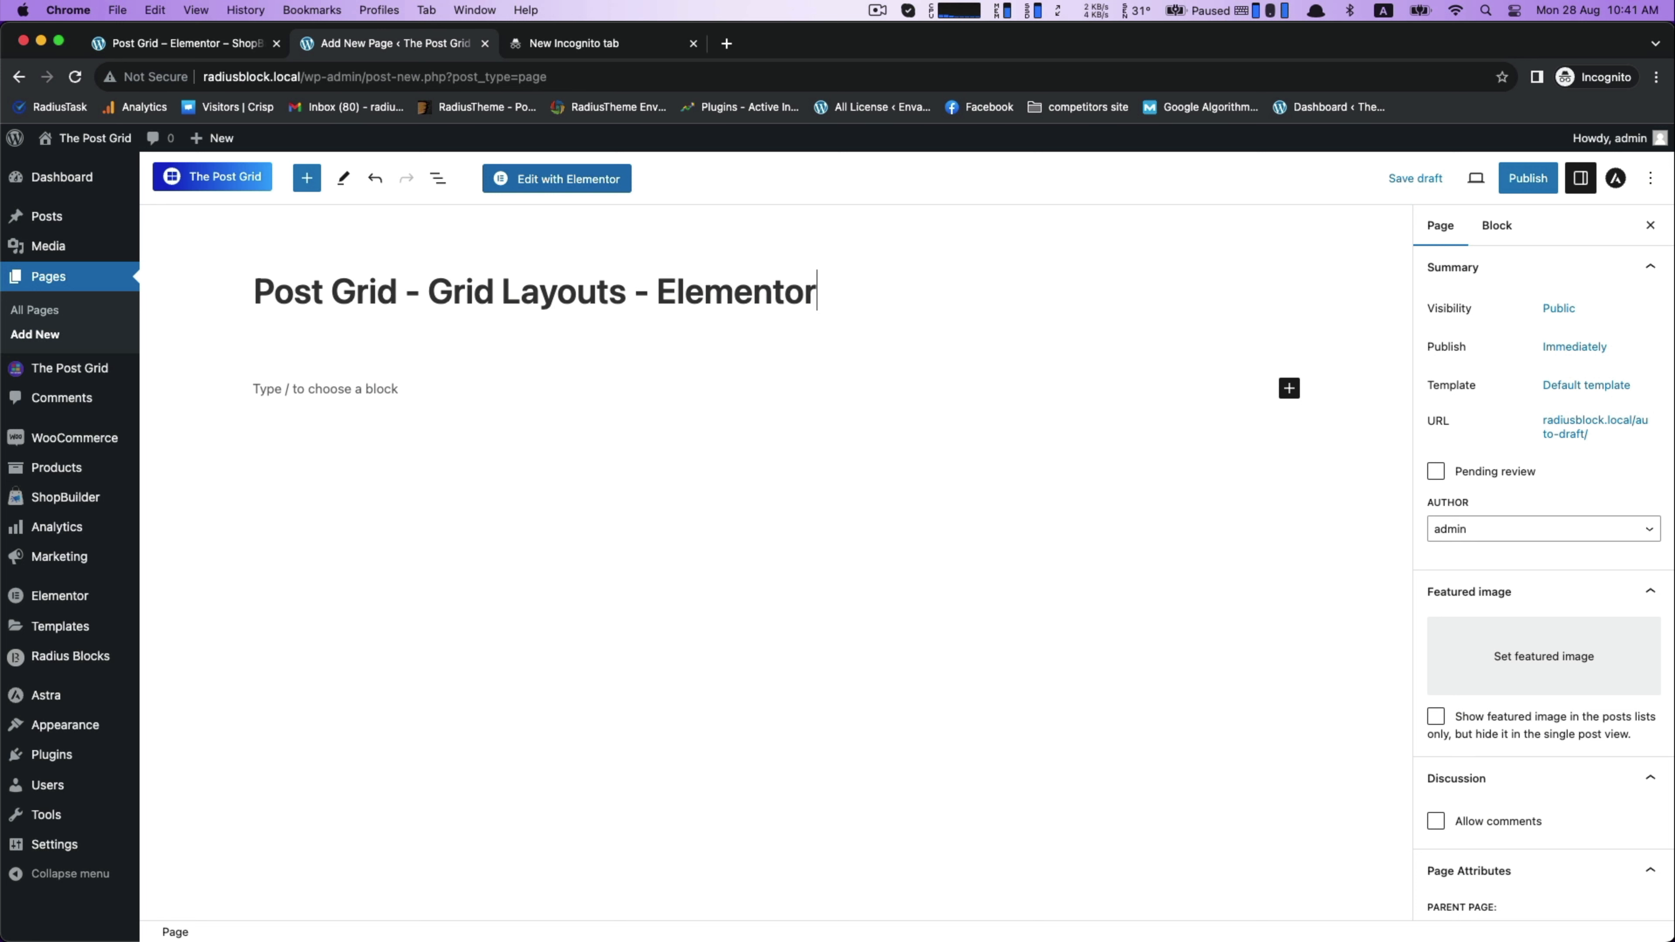
pyautogui.click(269, 395)
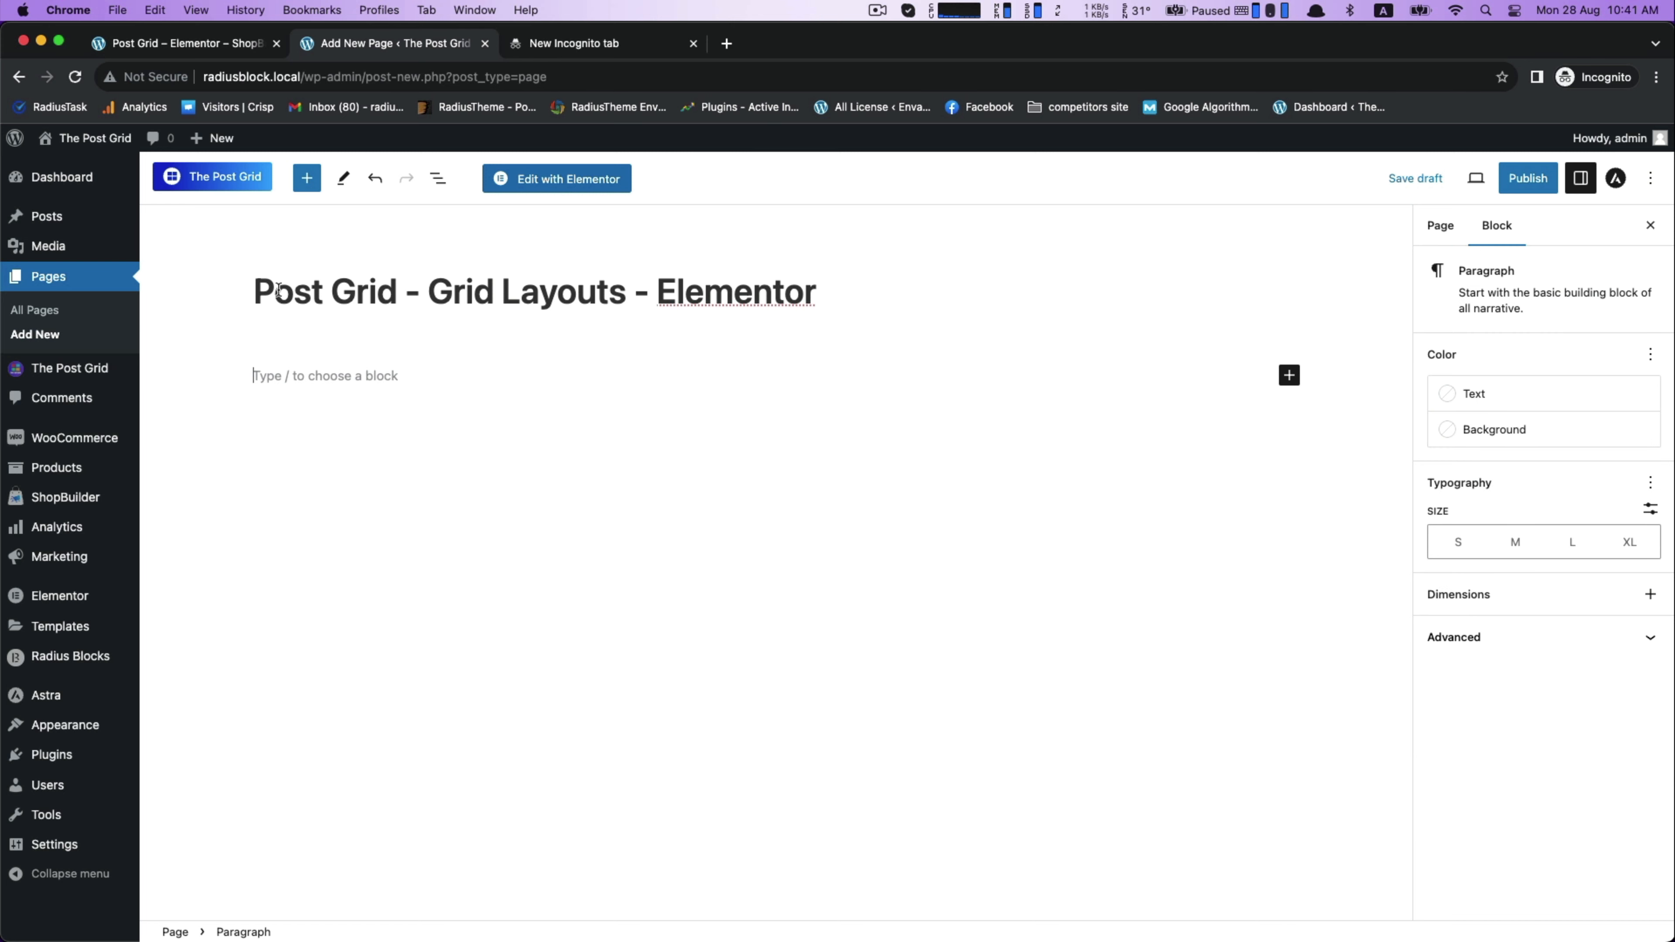
pyautogui.click(1528, 178)
pyautogui.click(1497, 178)
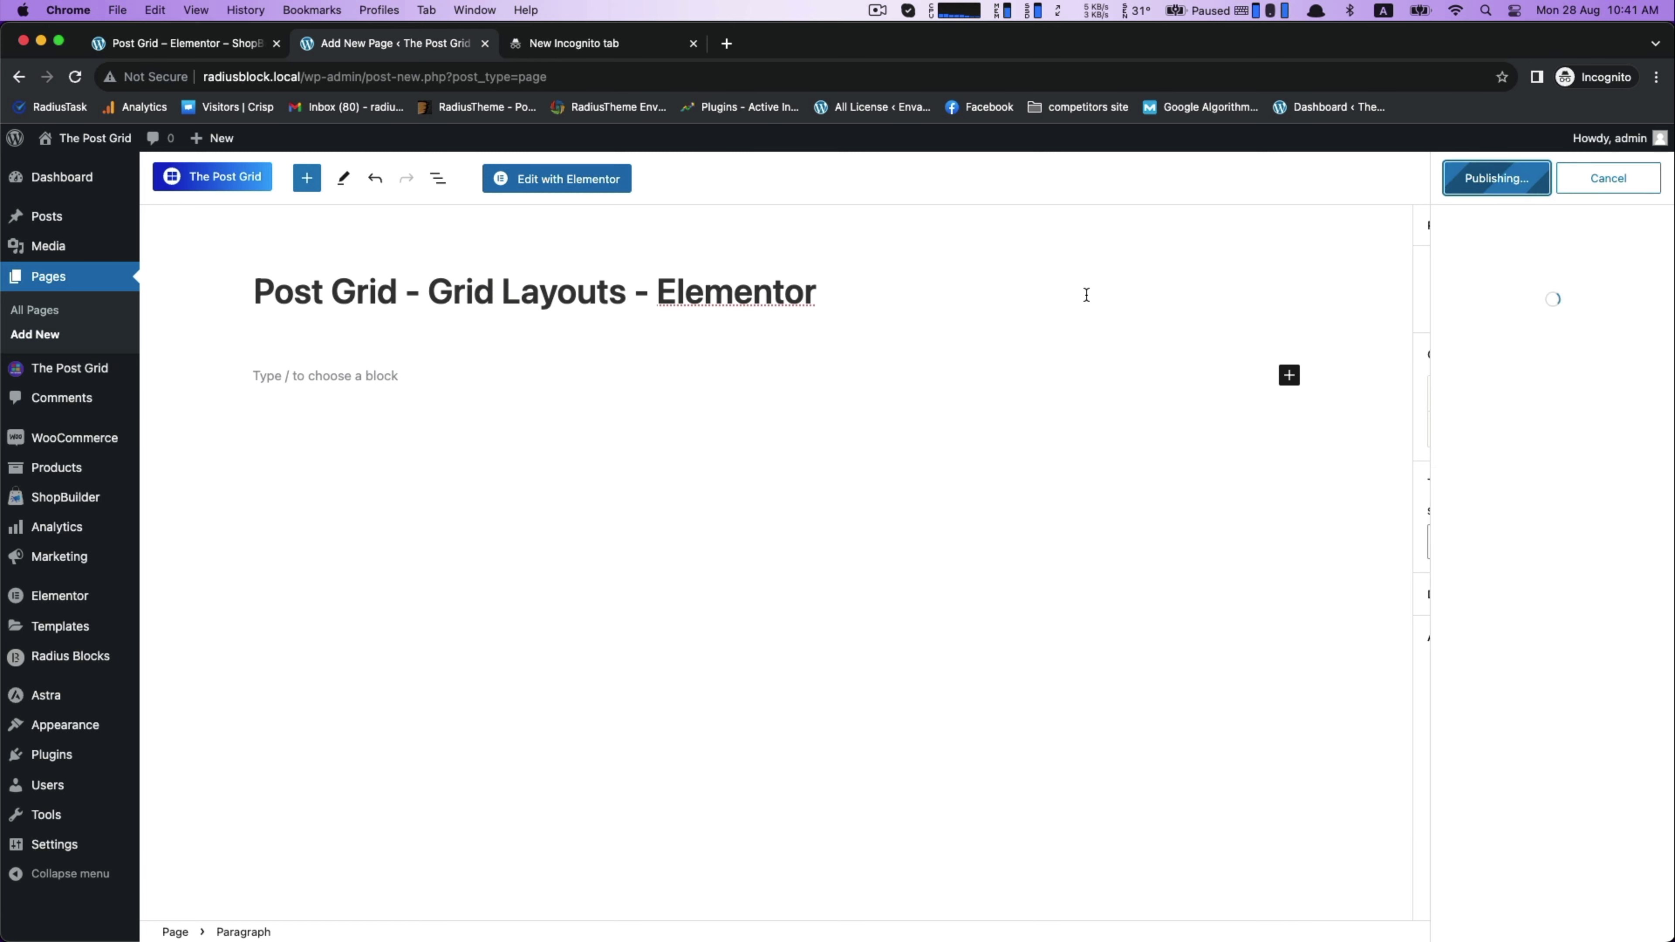
# Open the page for editing in Elementor and add the TPG - Grid Layout widget to the empty section
pyautogui.click(566, 182)
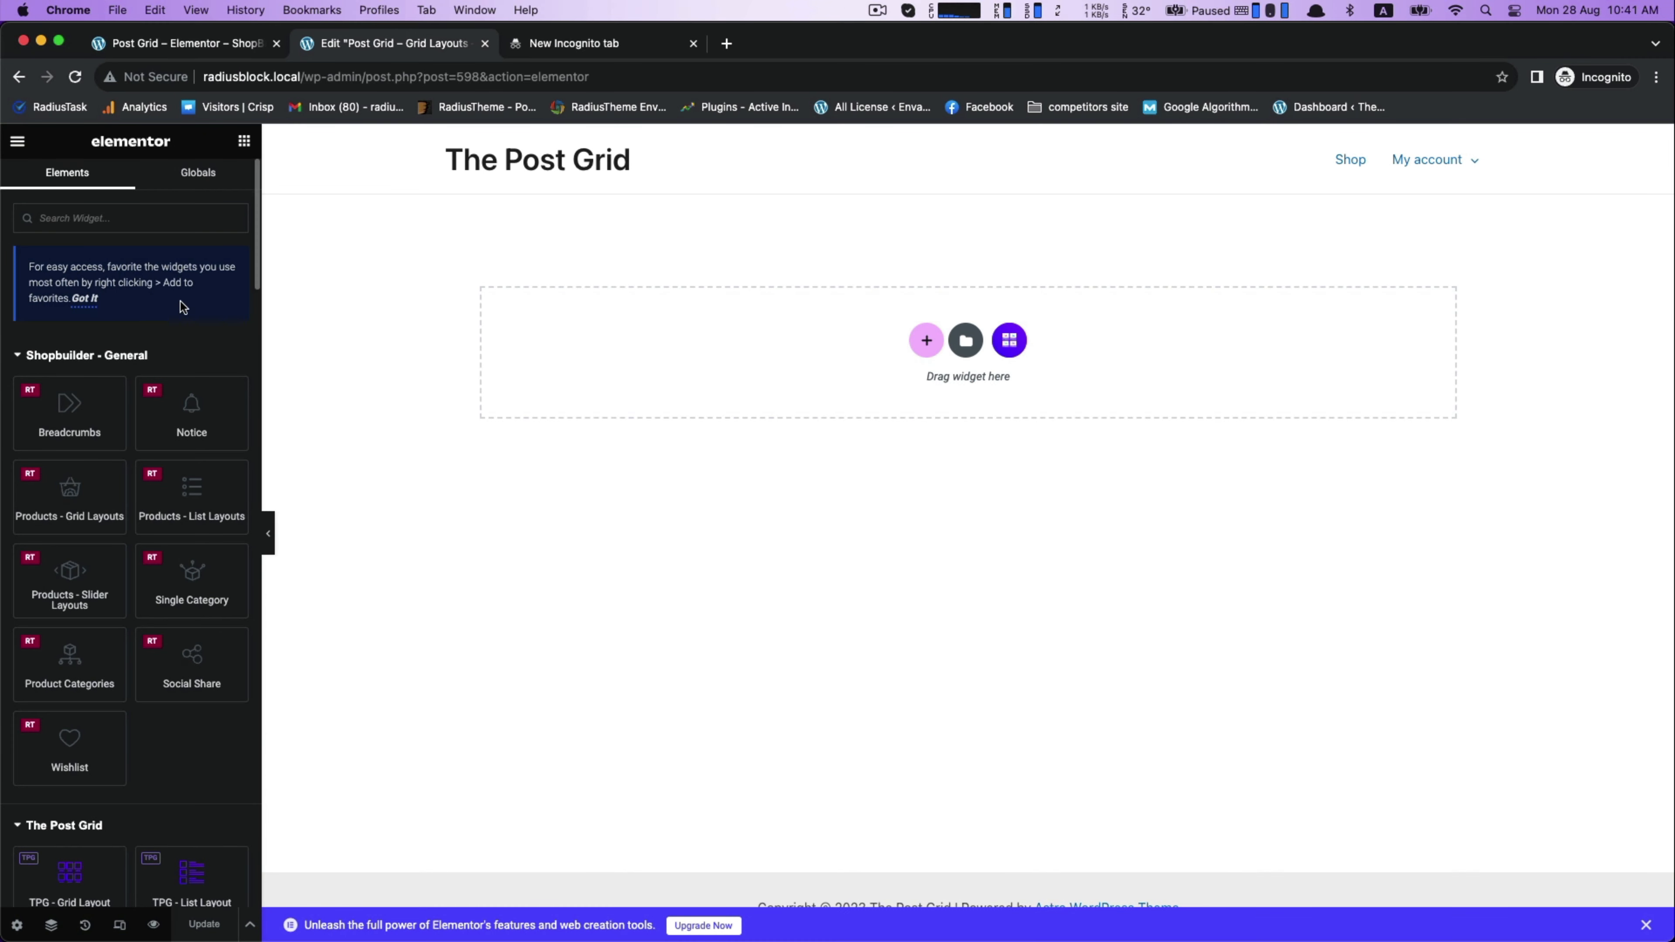
pyautogui.scroll(-10, 183, 307)
pyautogui.scroll(3, 147, 424)
pyautogui.scroll(-2, 139, 424)
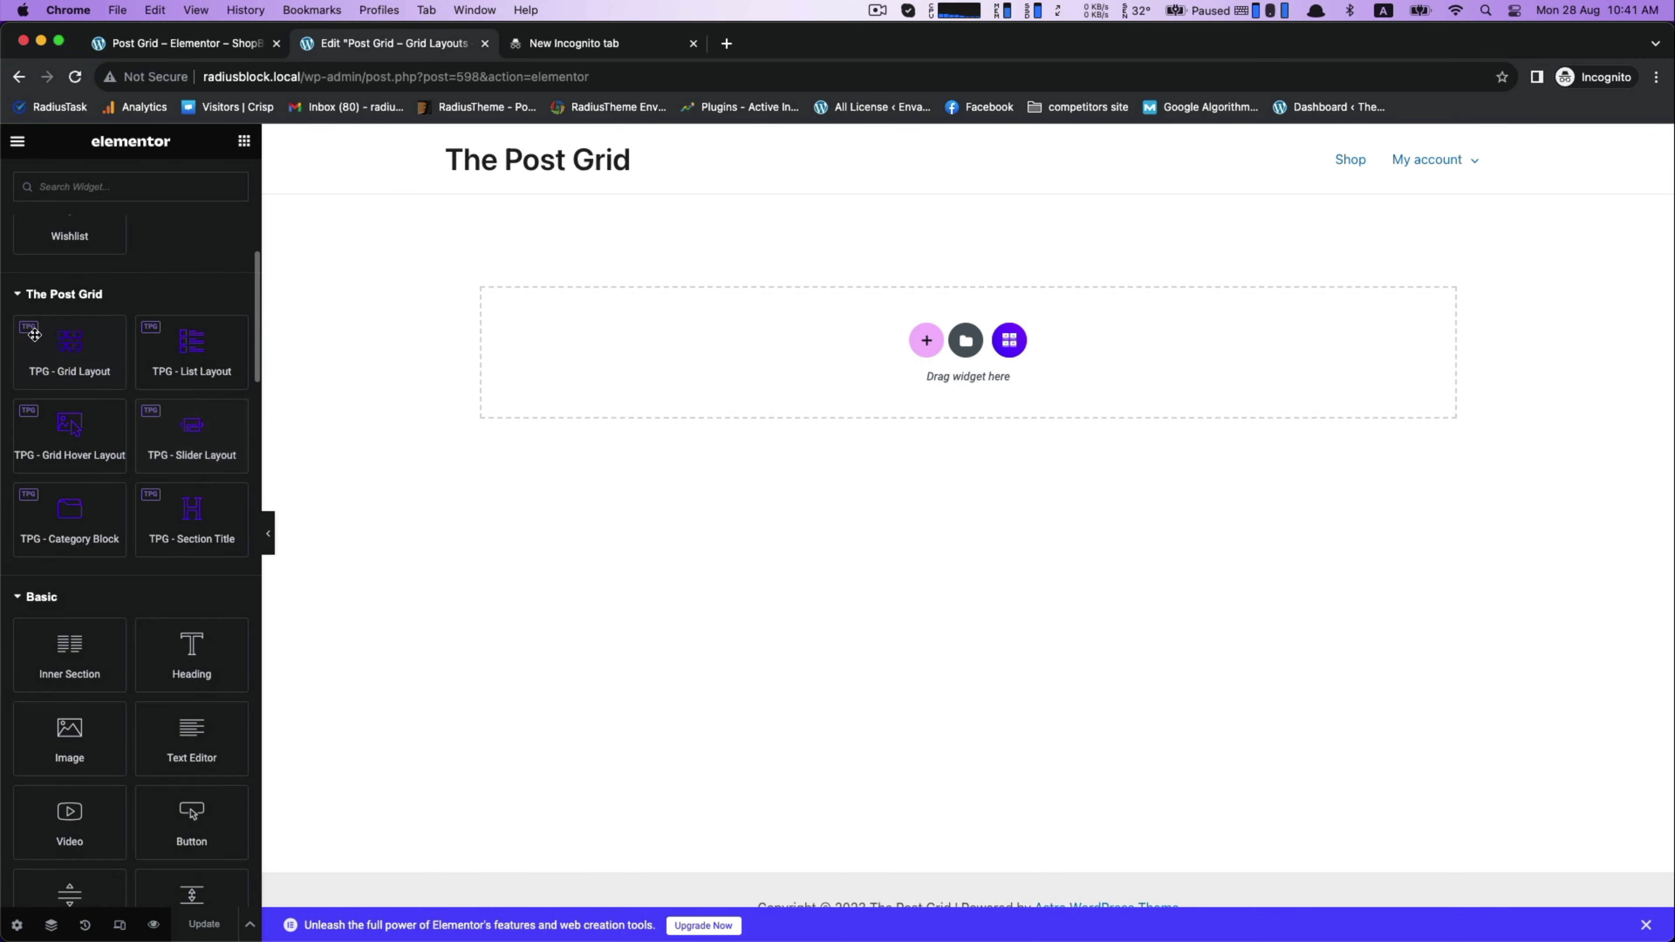
pyautogui.moveTo(66, 357); pyautogui.dragTo(598, 336)
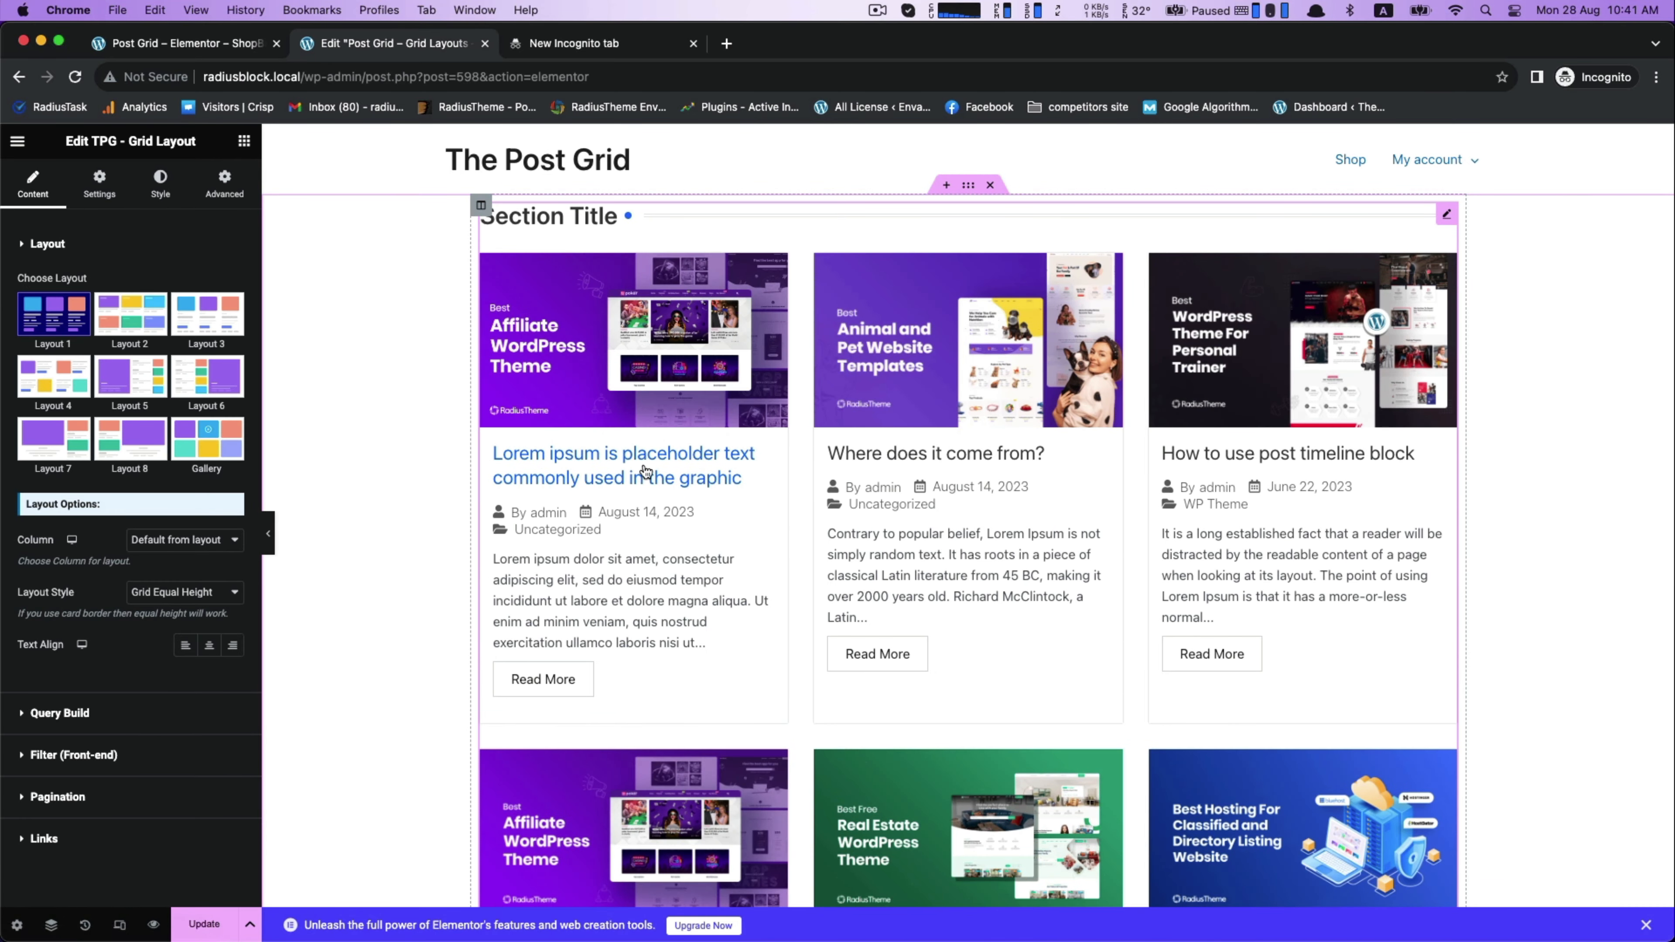
# Preview the other grid layout designs on the post grid and apply Layout 2
pyautogui.click(122, 328)
pyautogui.click(197, 325)
pyautogui.click(57, 376)
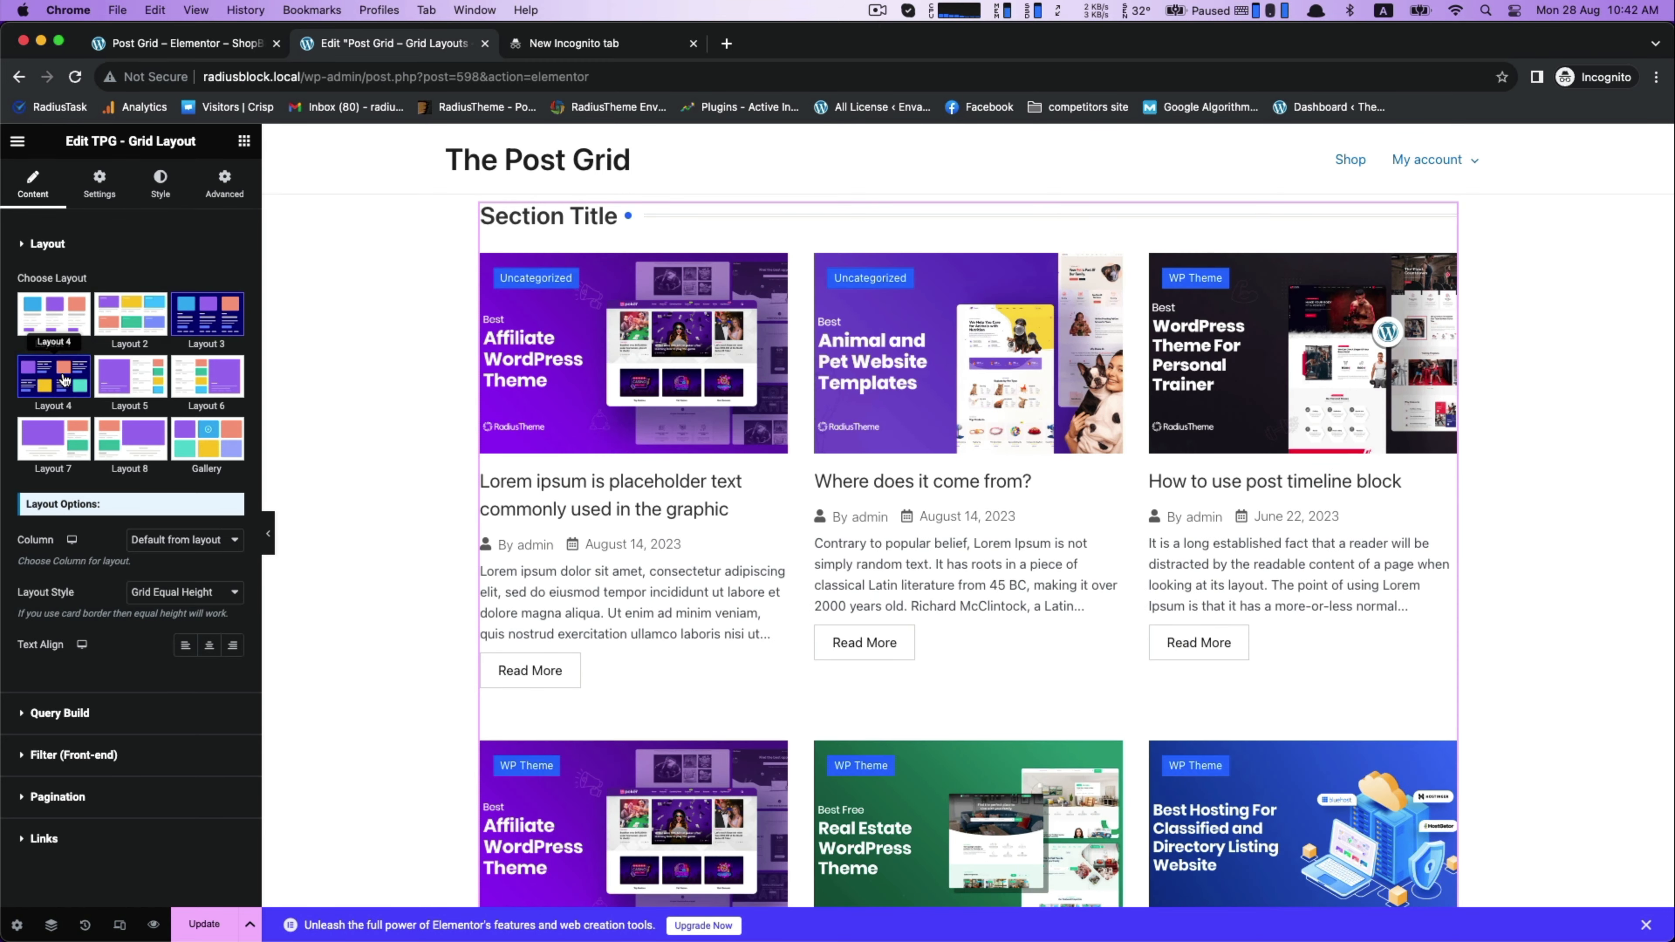
pyautogui.click(115, 379)
pyautogui.click(206, 376)
pyautogui.click(53, 439)
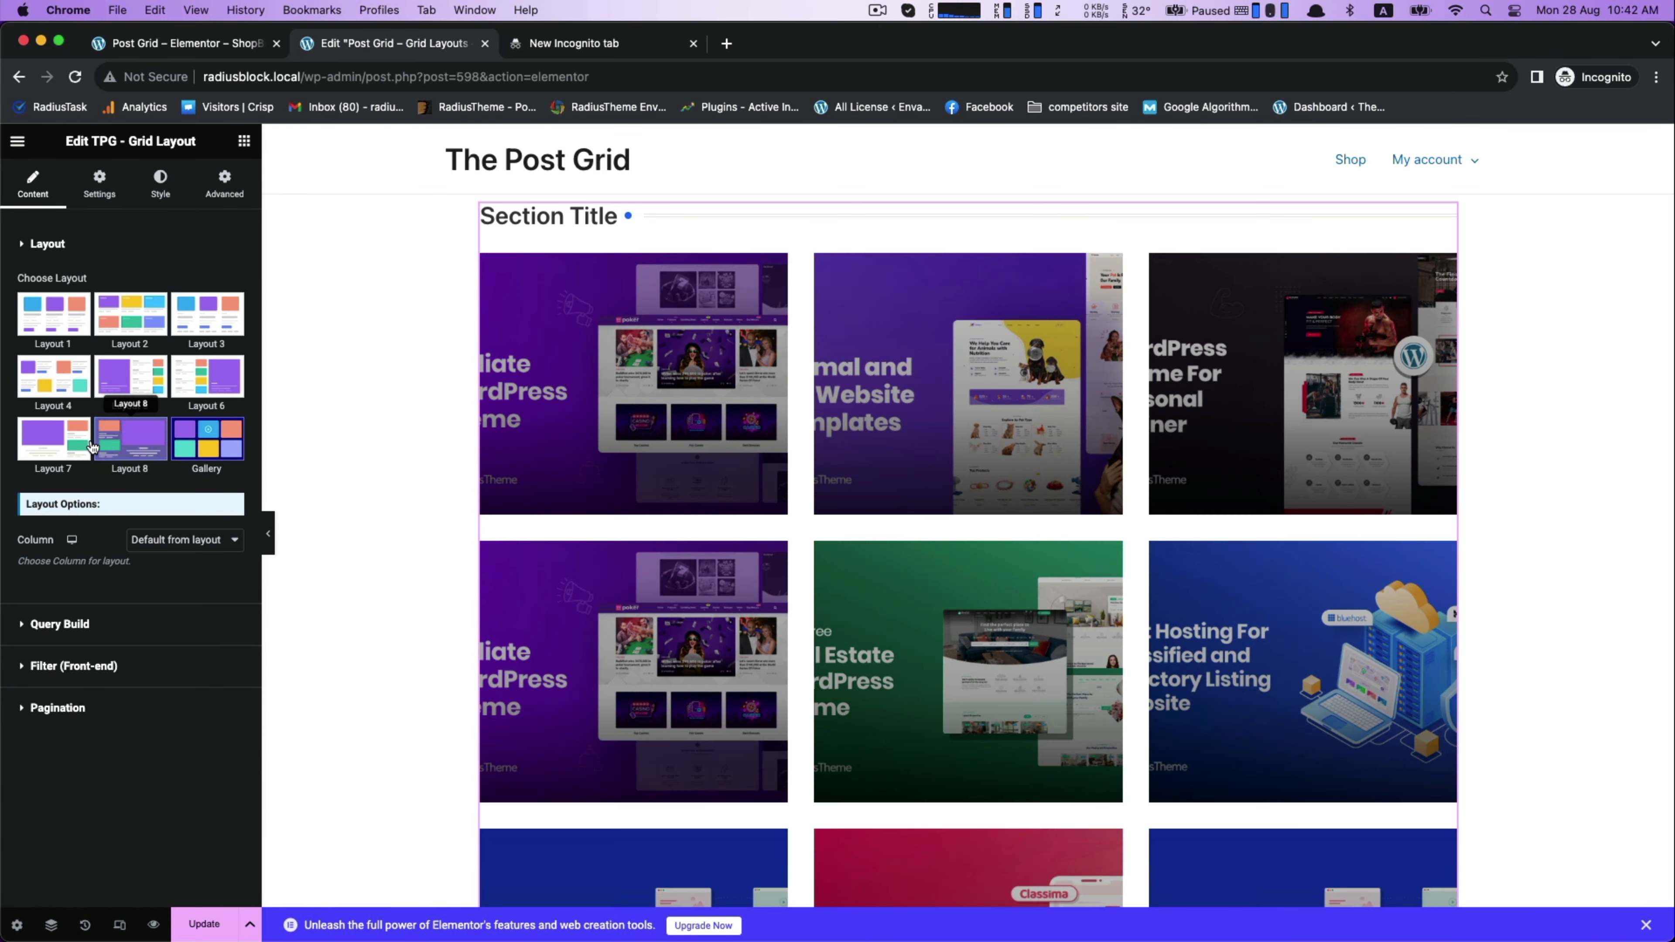
pyautogui.click(111, 447)
pyautogui.click(113, 321)
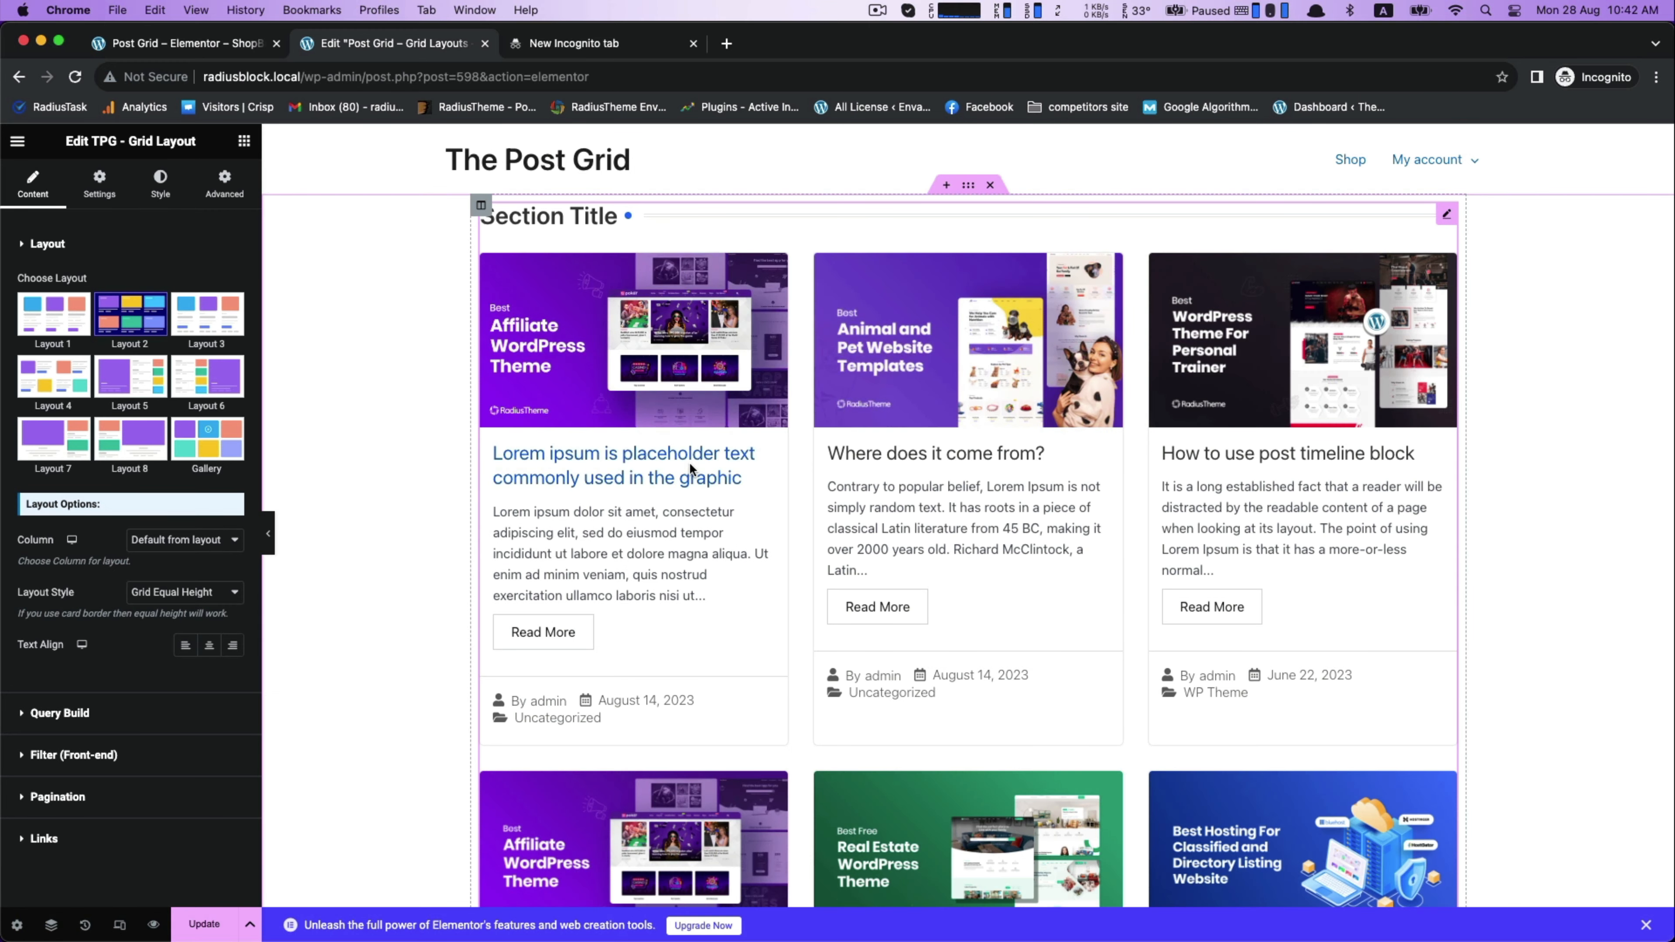
# Try the post grid with 4 and 2 columns, and set it to 3 Columns
pyautogui.scroll(-3, 690, 462)
pyautogui.click(175, 539)
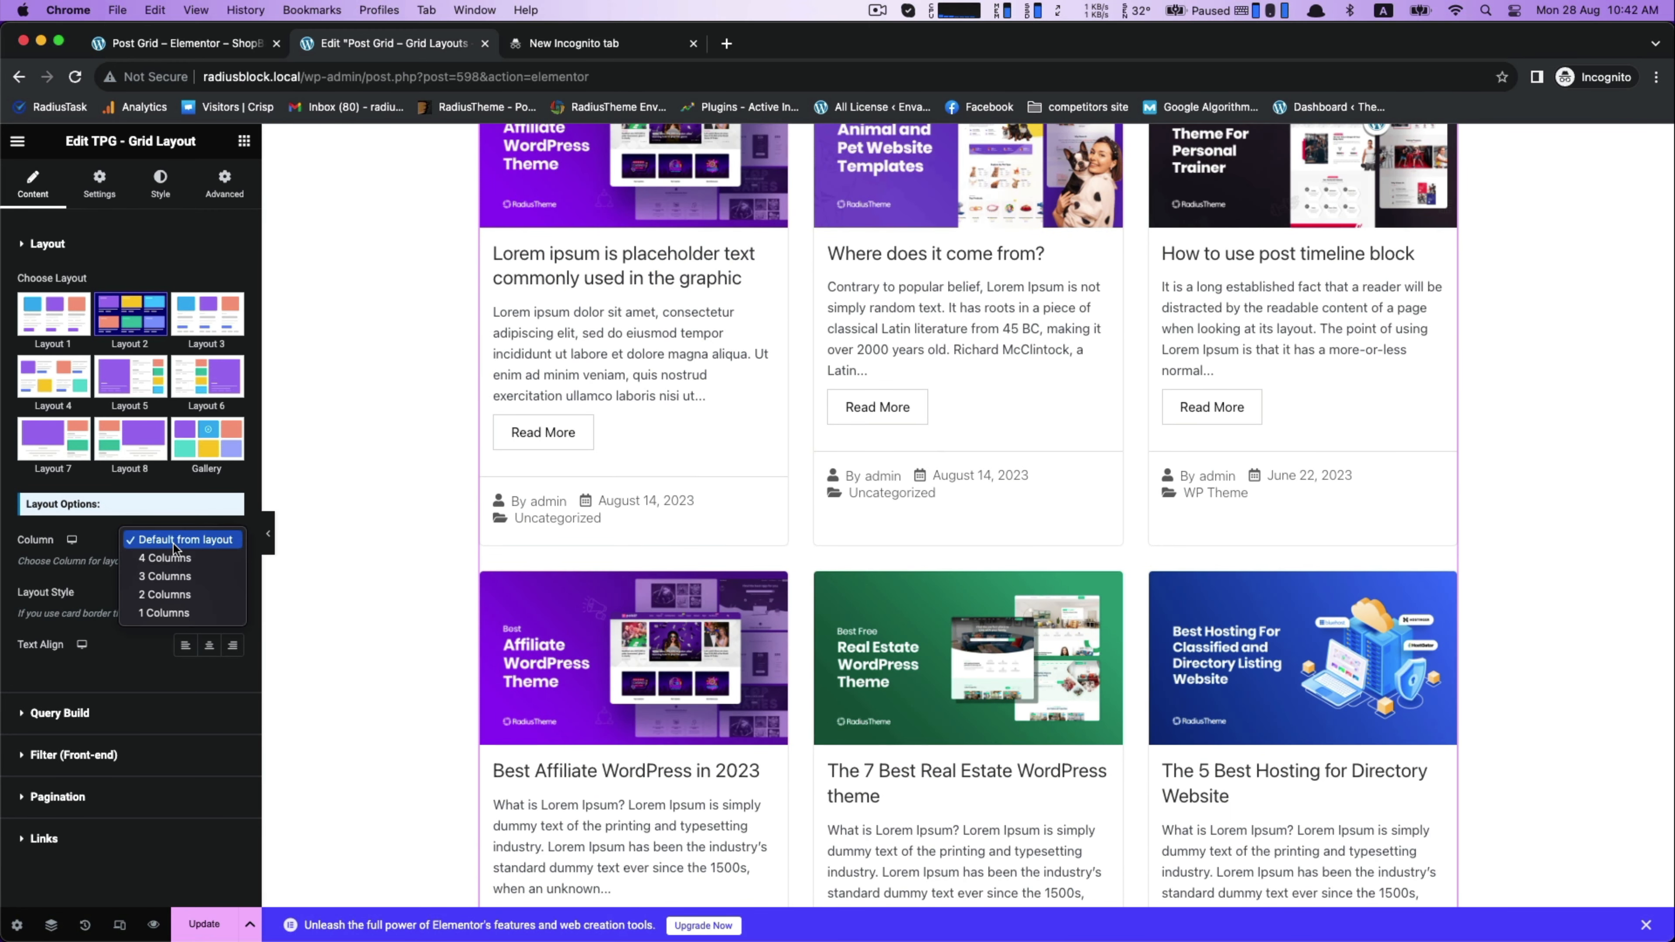
pyautogui.click(178, 558)
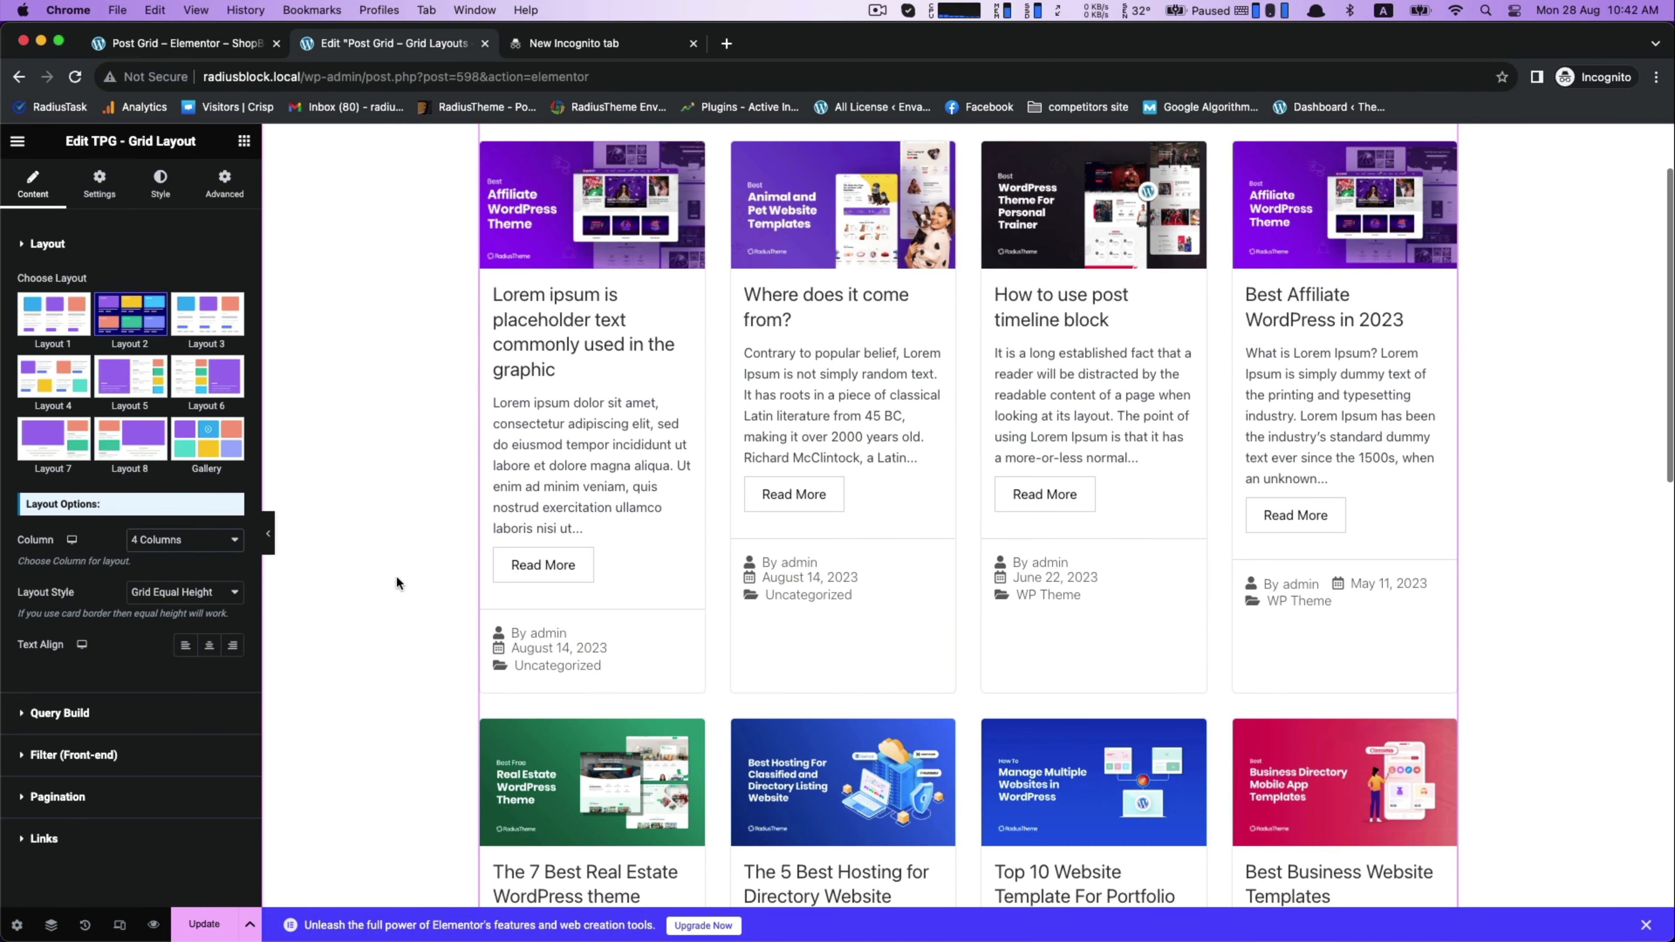
pyautogui.click(168, 540)
pyautogui.click(158, 555)
pyautogui.click(168, 543)
pyautogui.click(164, 561)
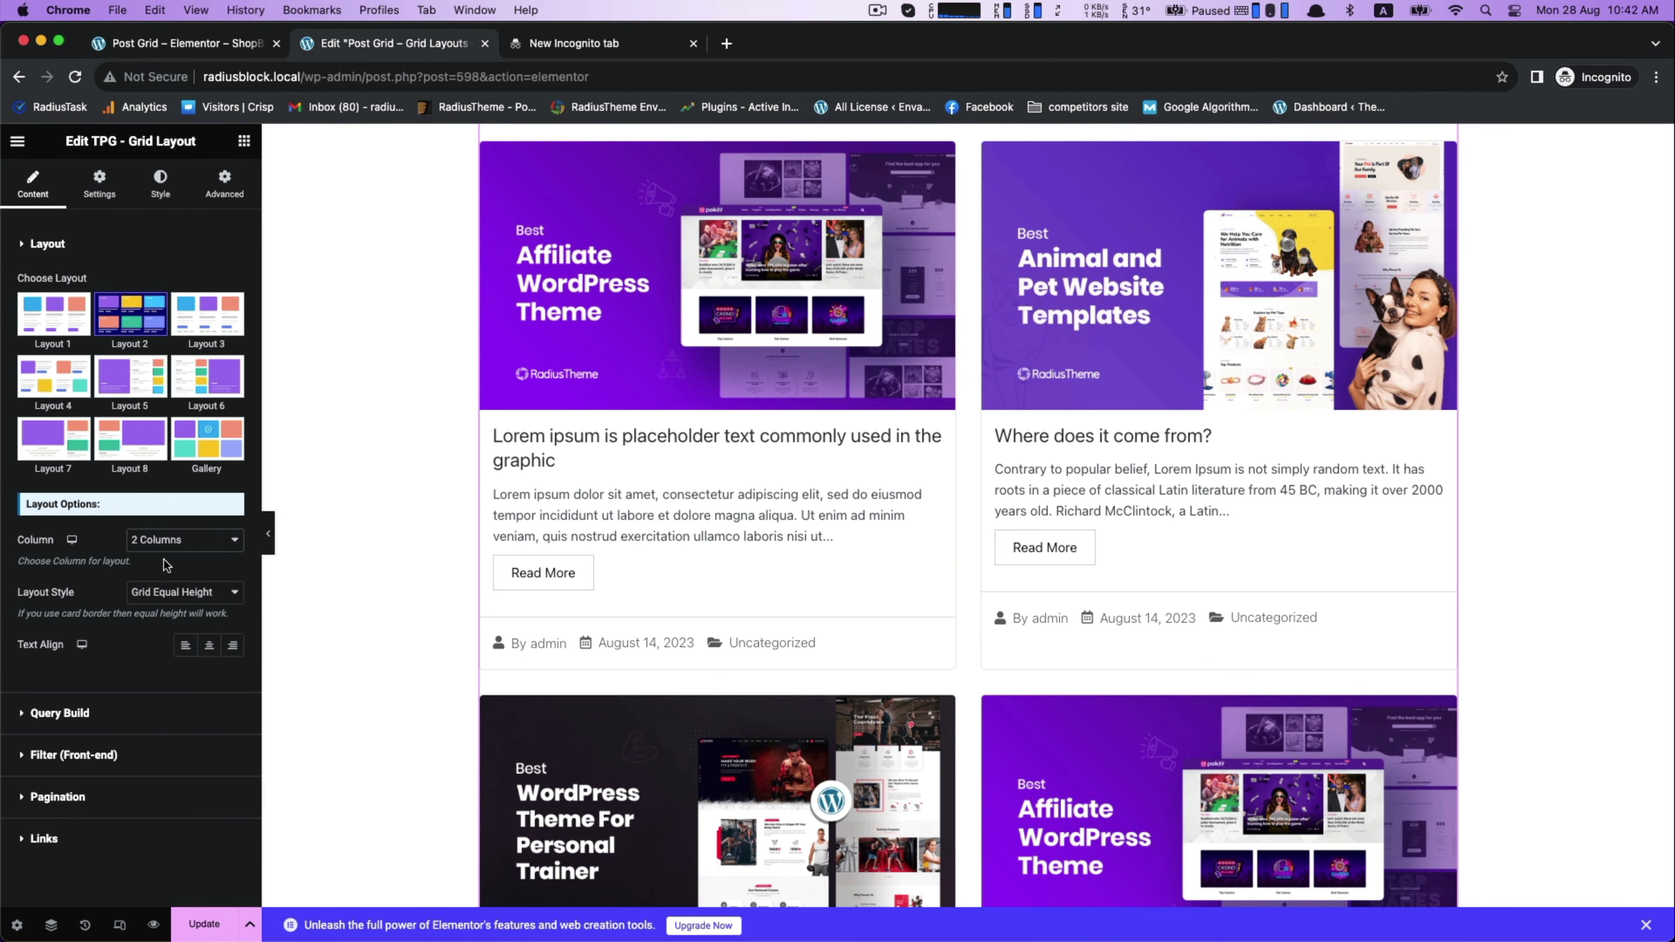
pyautogui.click(169, 539)
pyautogui.click(164, 546)
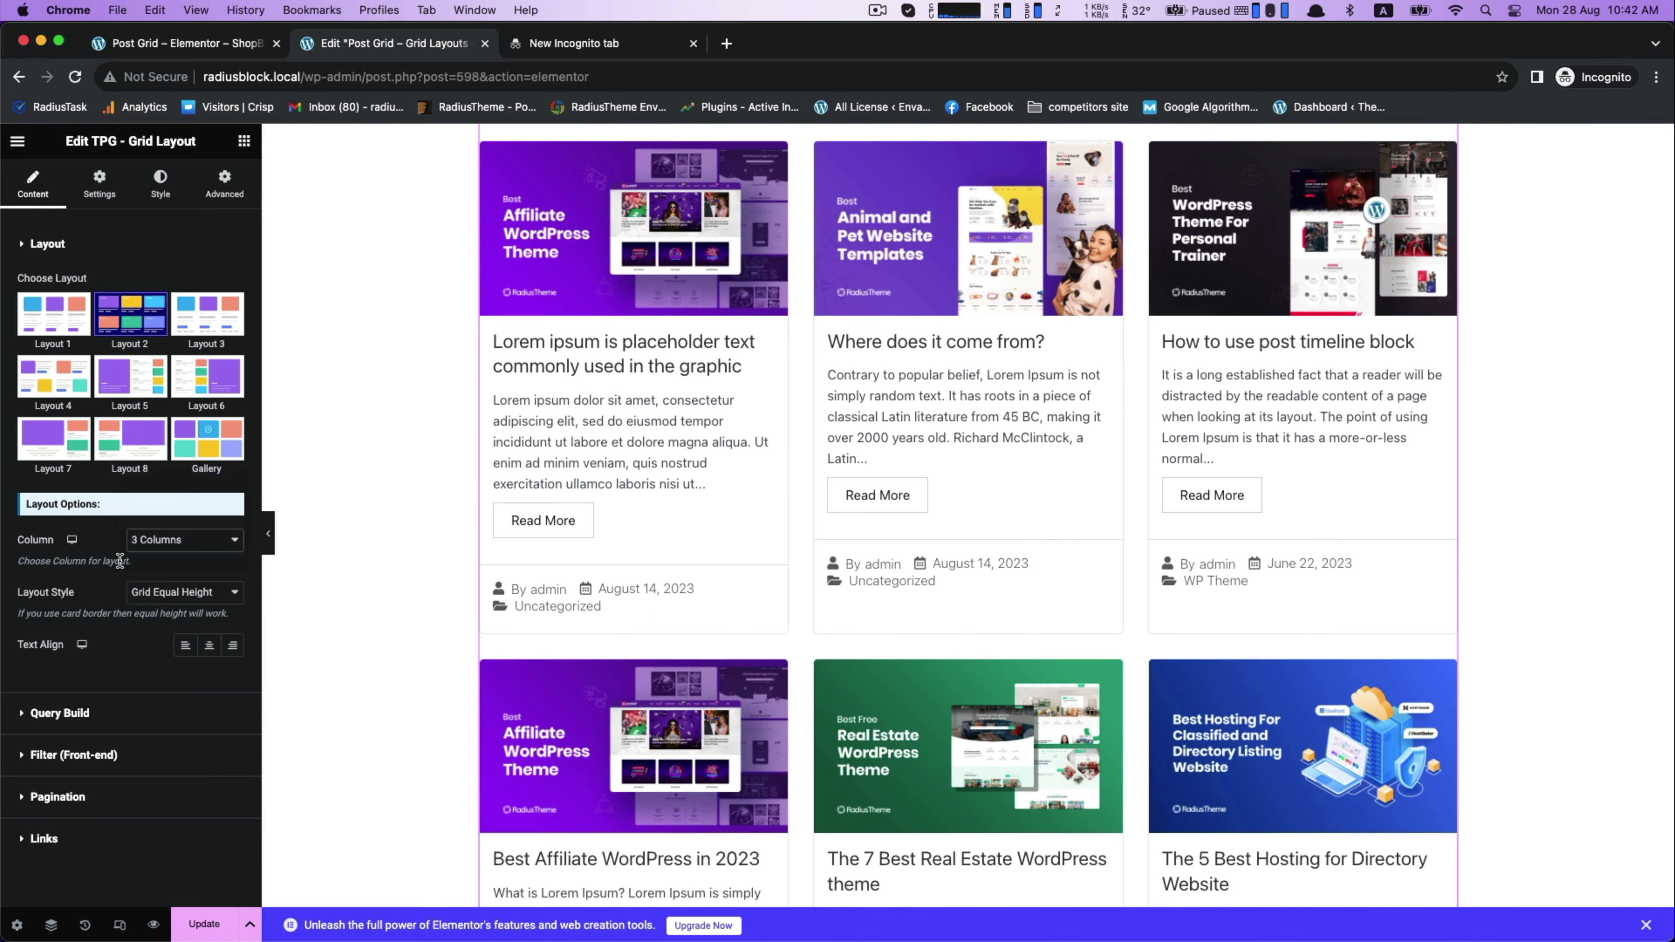
# Try the Grid layout style on the post grid and switch back to Grid Equal Height
pyautogui.click(154, 593)
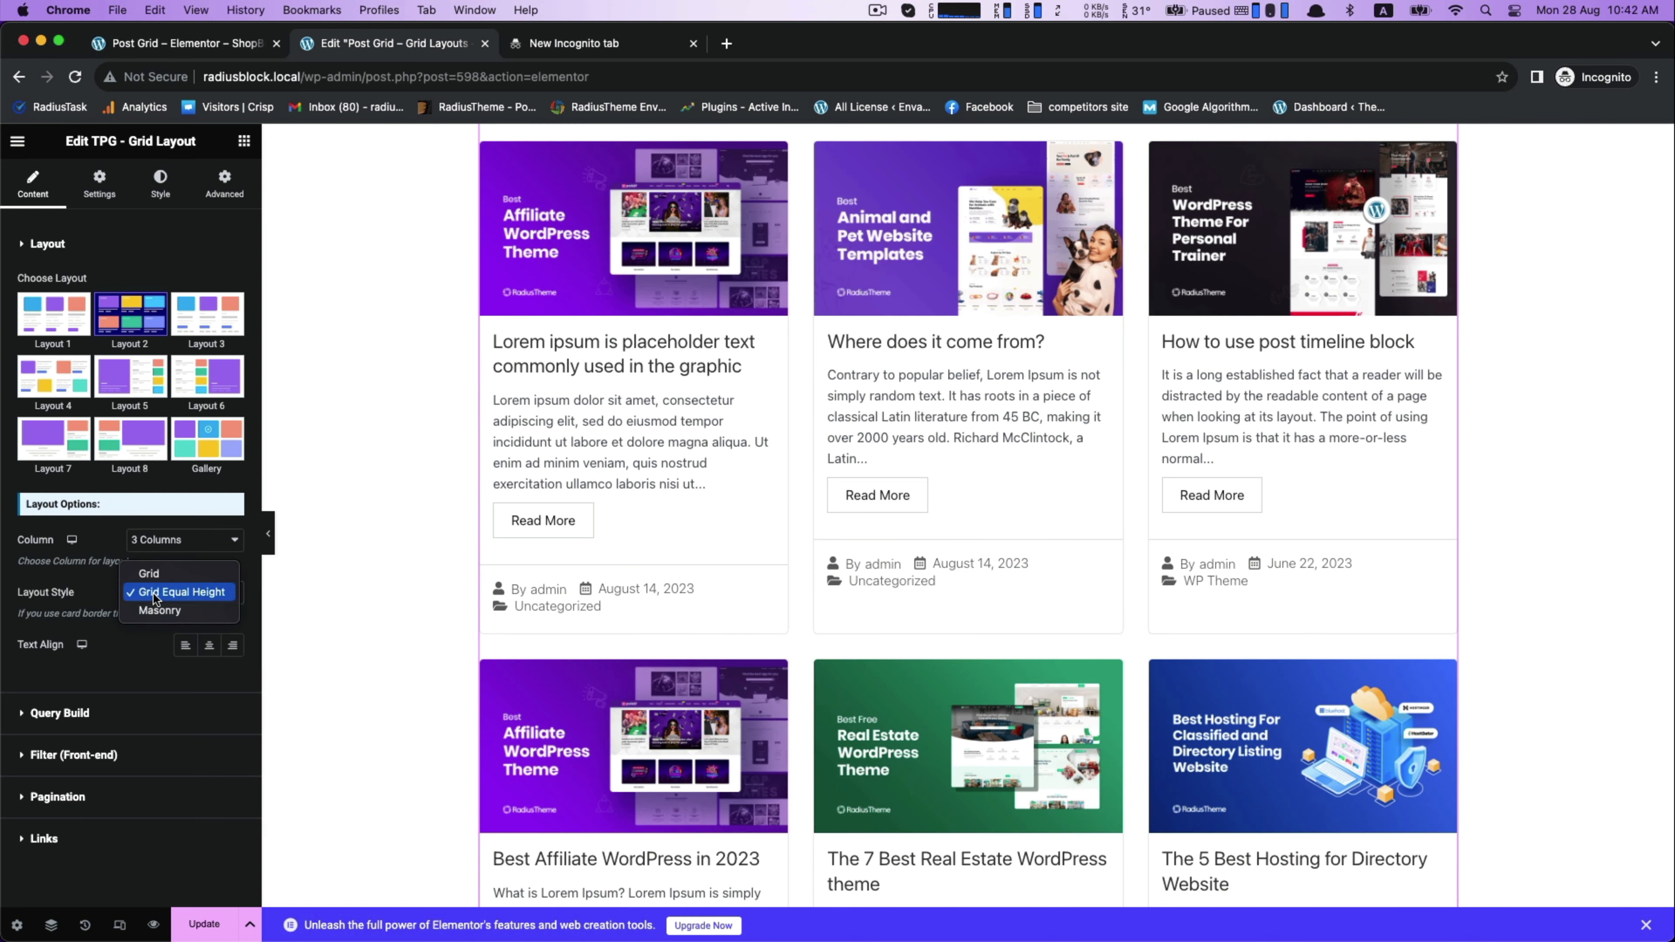
pyautogui.click(186, 576)
pyautogui.click(183, 589)
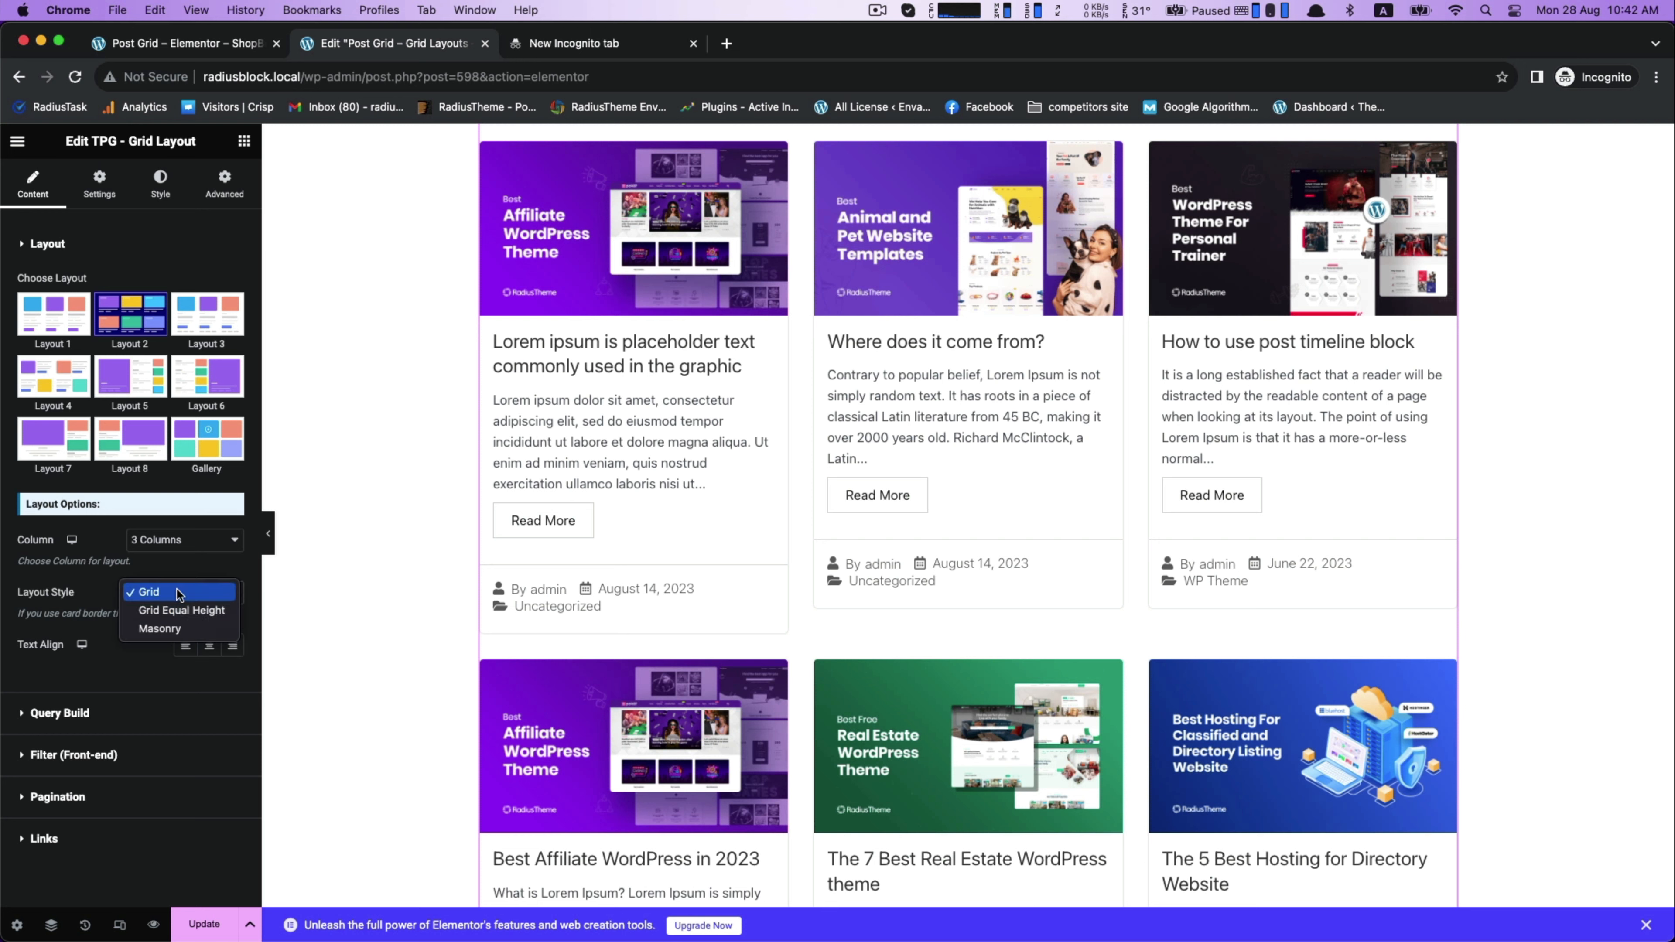
pyautogui.click(164, 610)
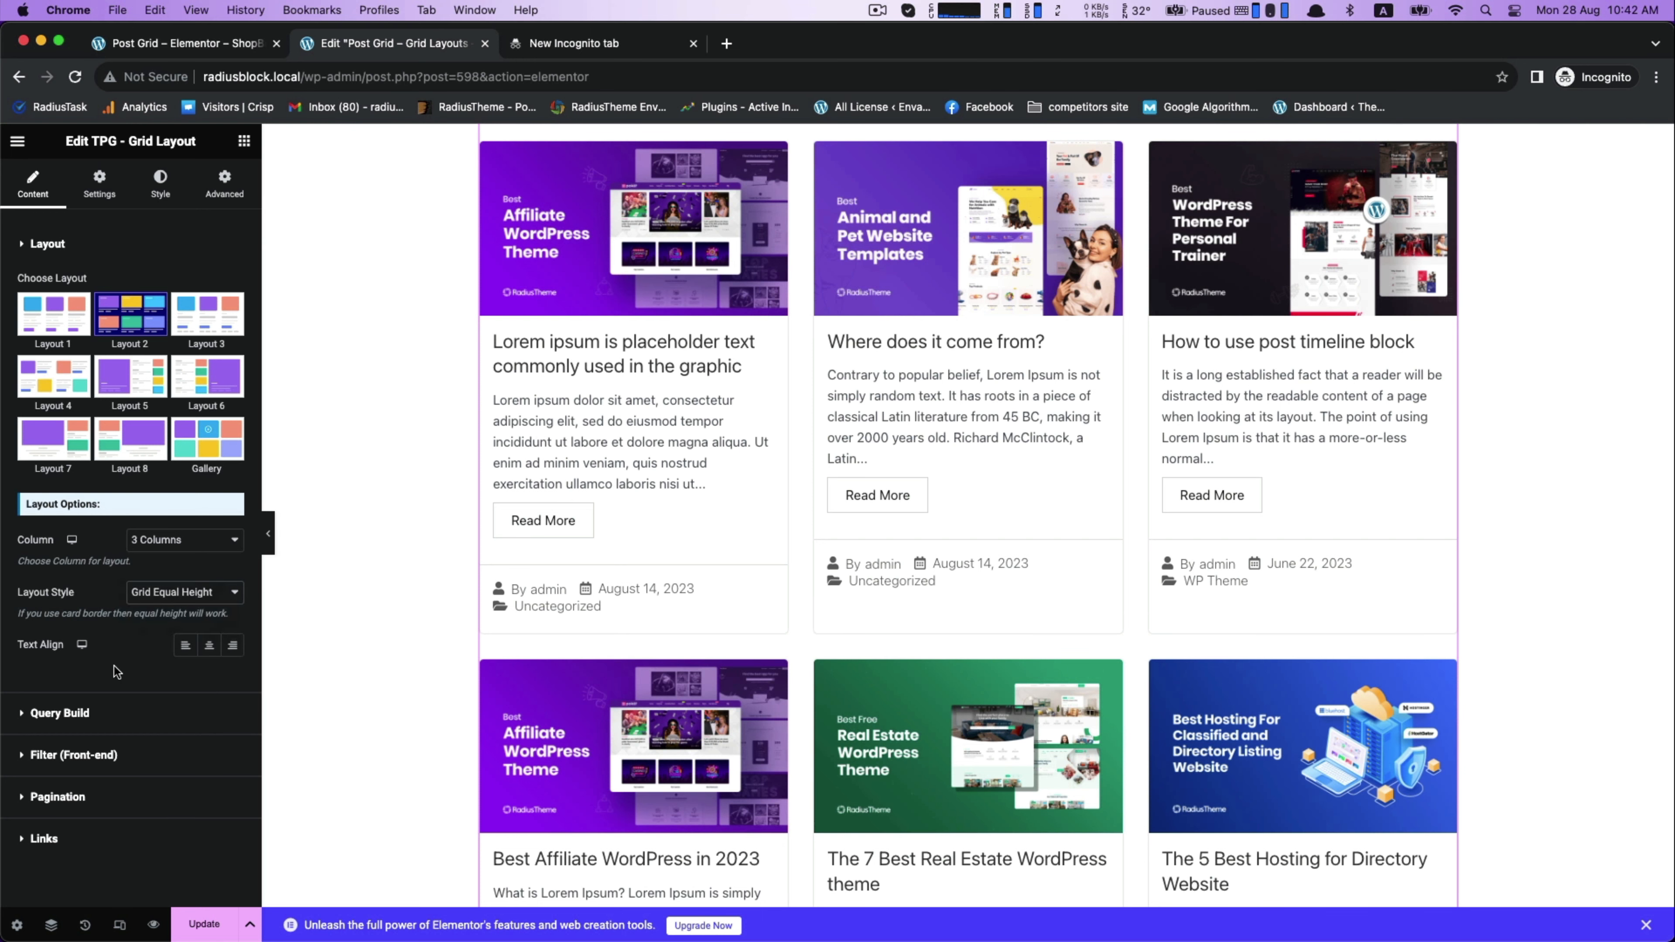
# Compare left and center text alignment for the post cards and set it to Center
pyautogui.click(203, 650)
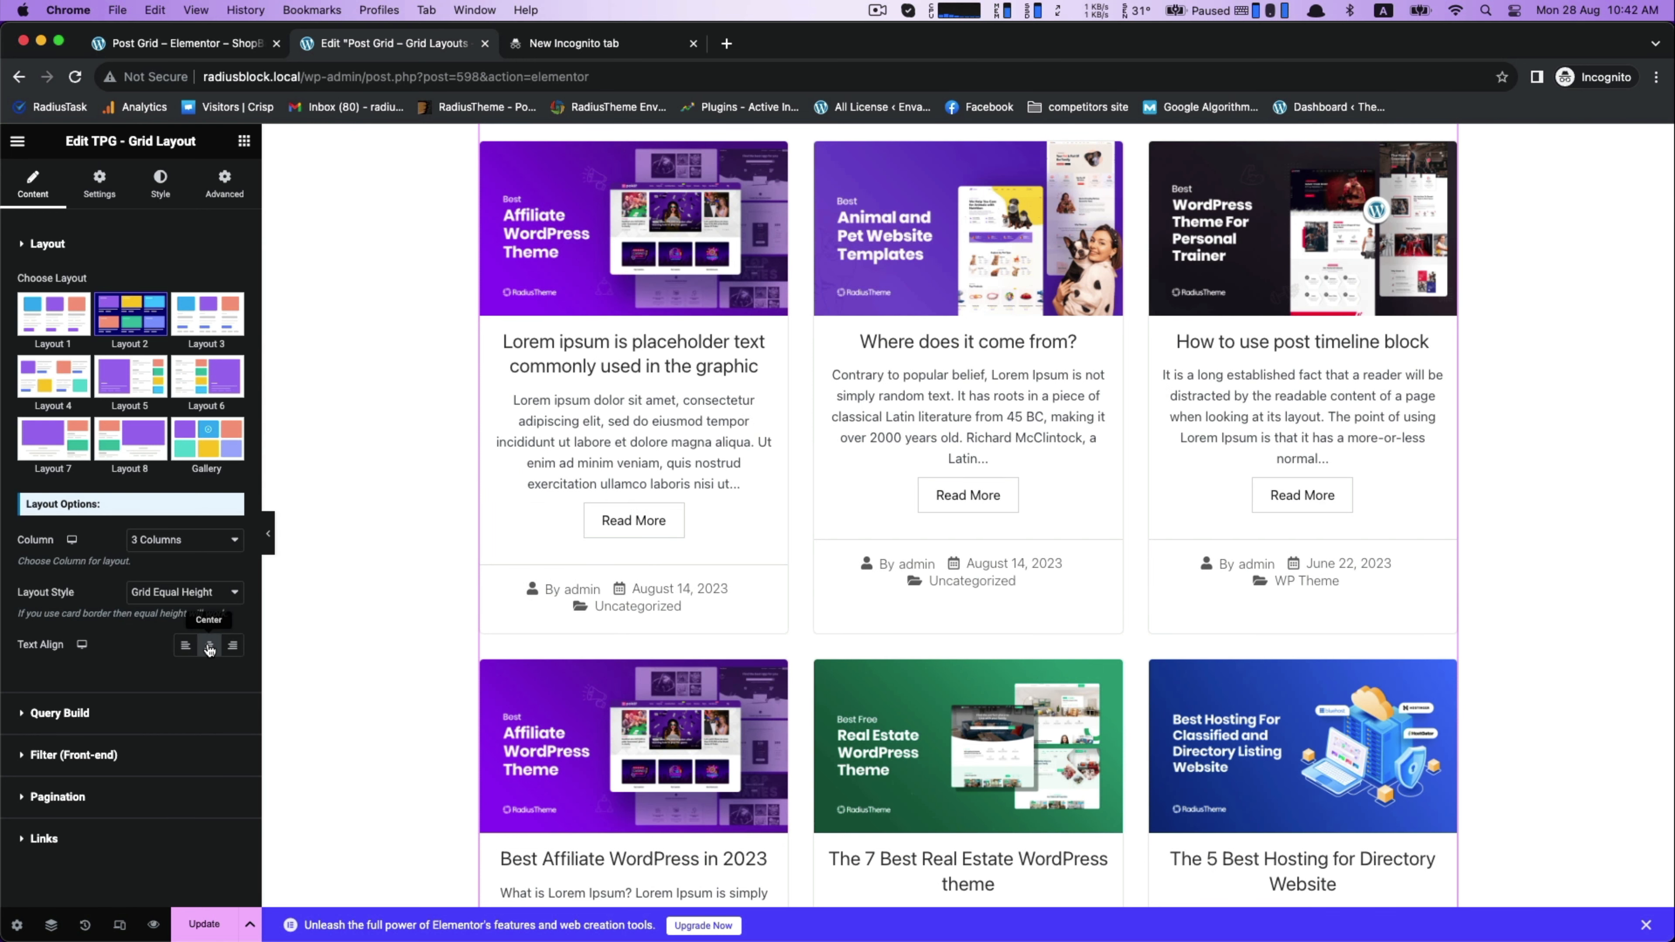
pyautogui.click(185, 648)
pyautogui.click(208, 646)
# Try post limits of 4, 5 and 6 in the query settings and set the limit to 10
pyautogui.click(59, 713)
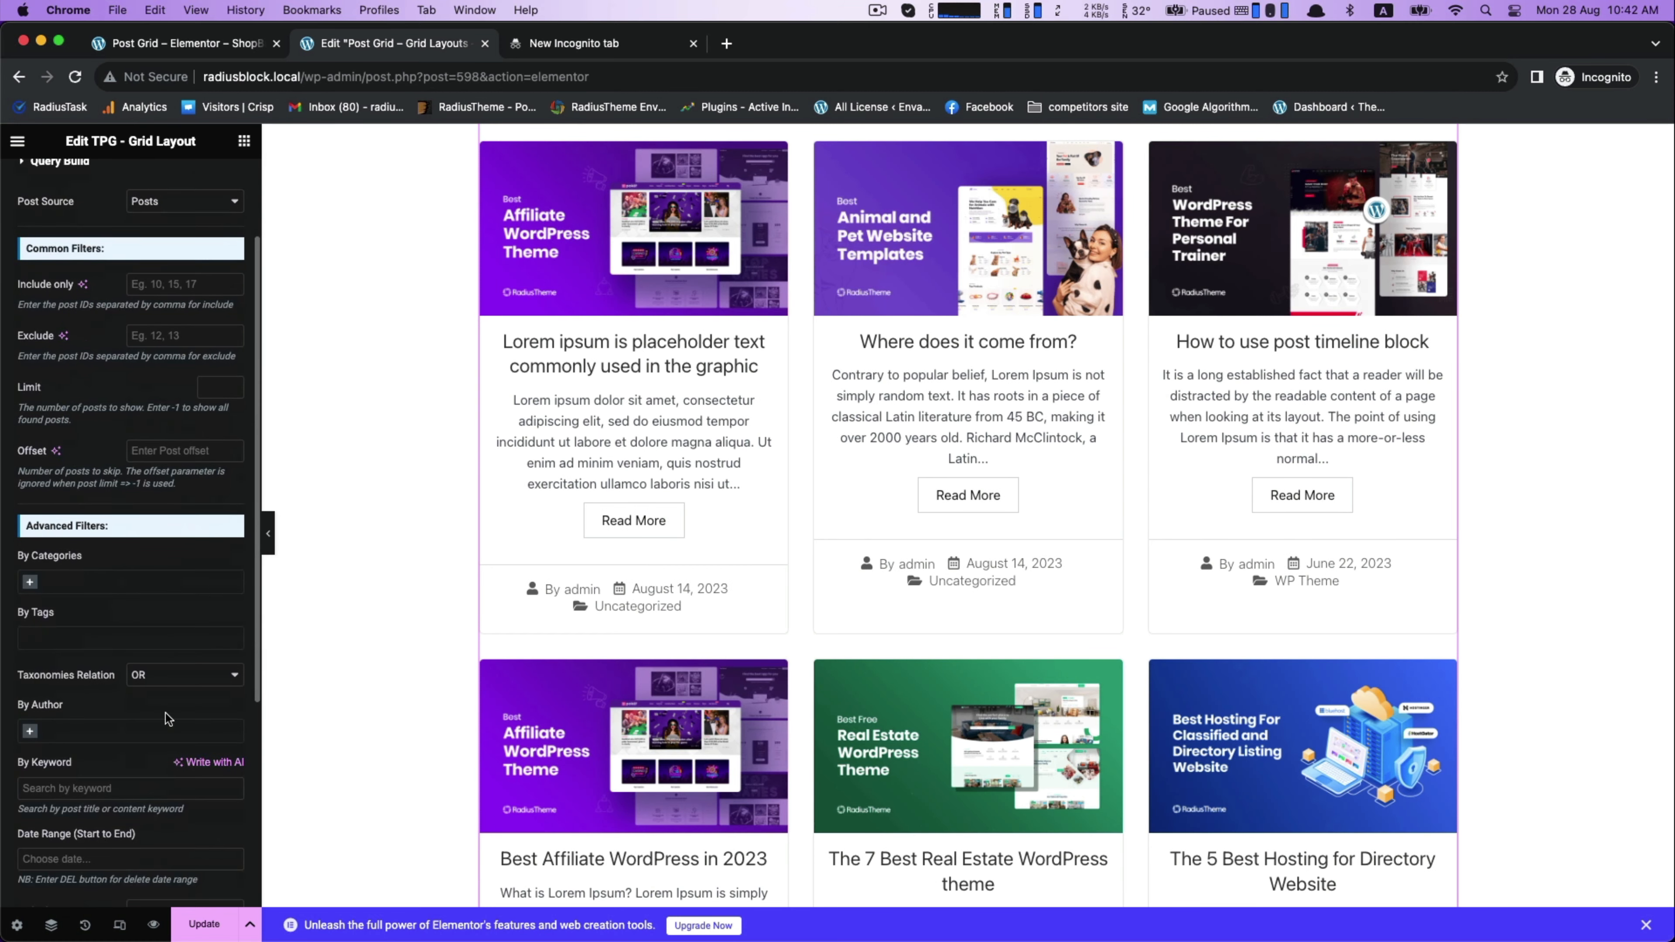
pyautogui.scroll(2, 438, 656)
pyautogui.scroll(-3, 132, 304)
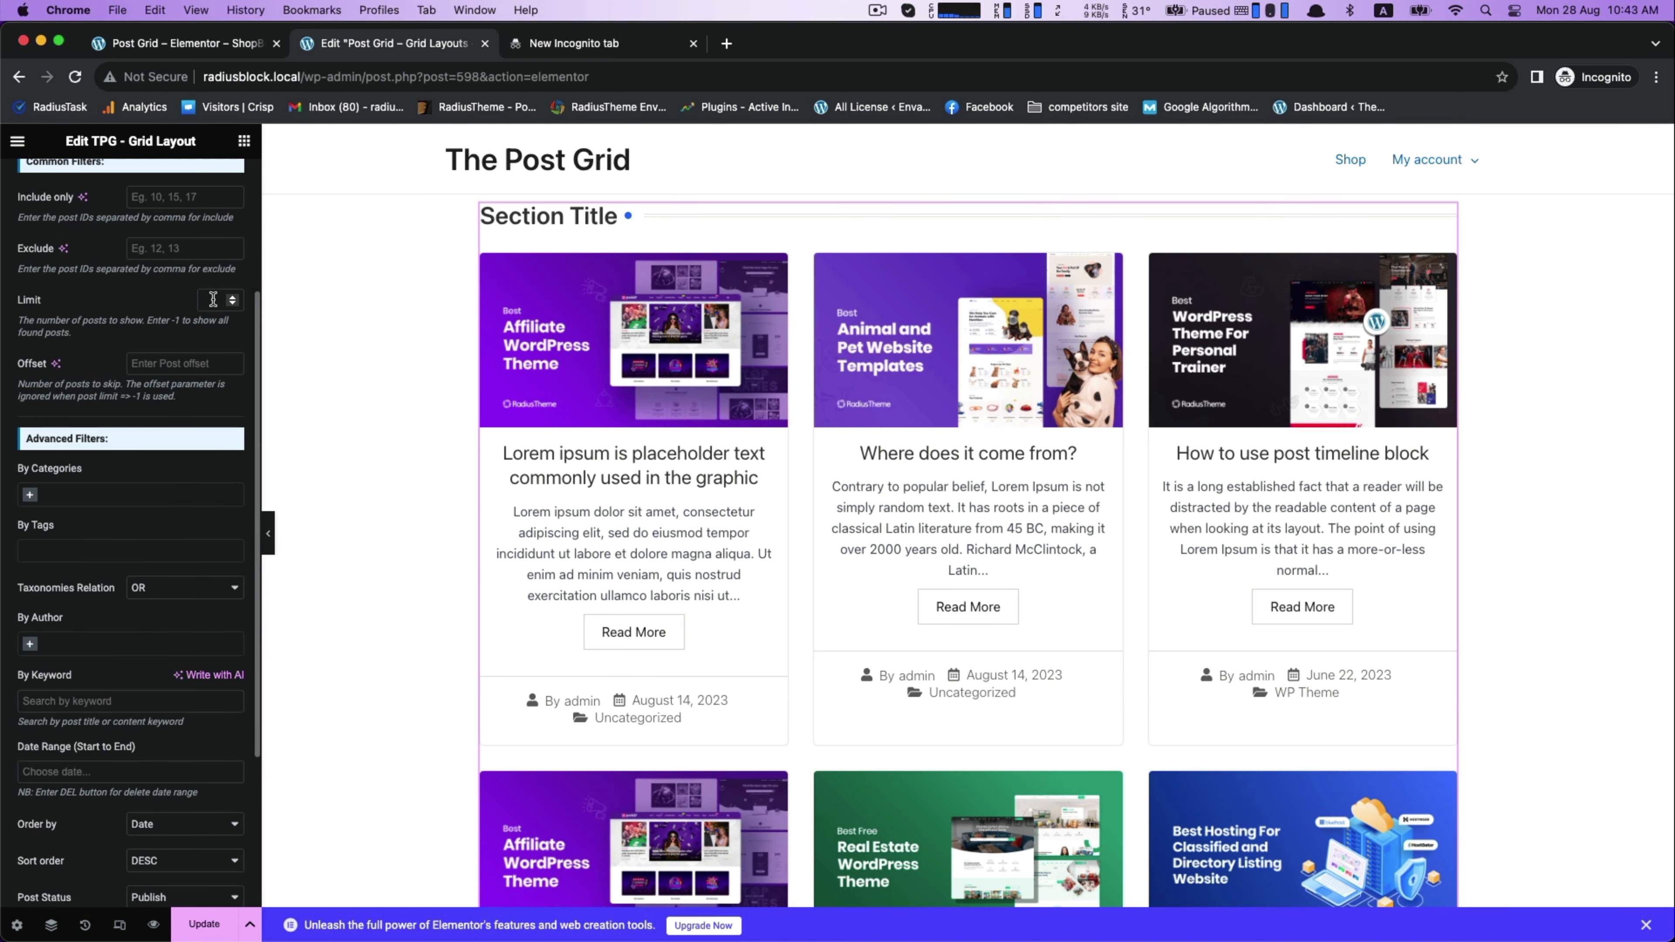
pyautogui.click(219, 304)
pyautogui.write('4')
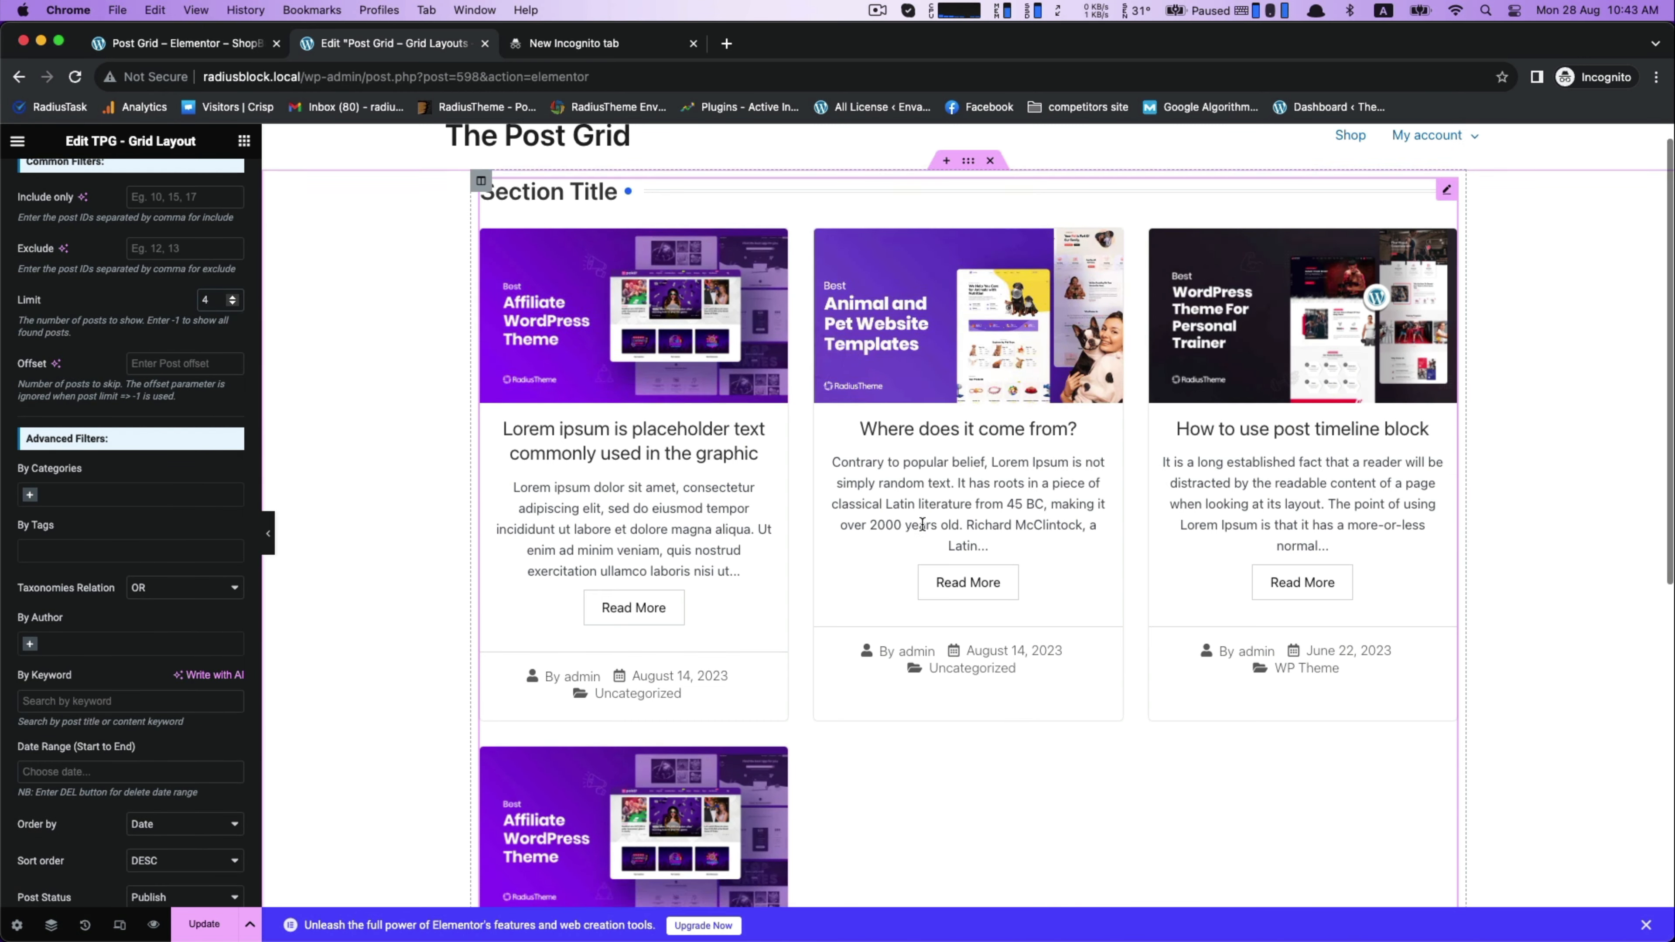
pyautogui.click(232, 299)
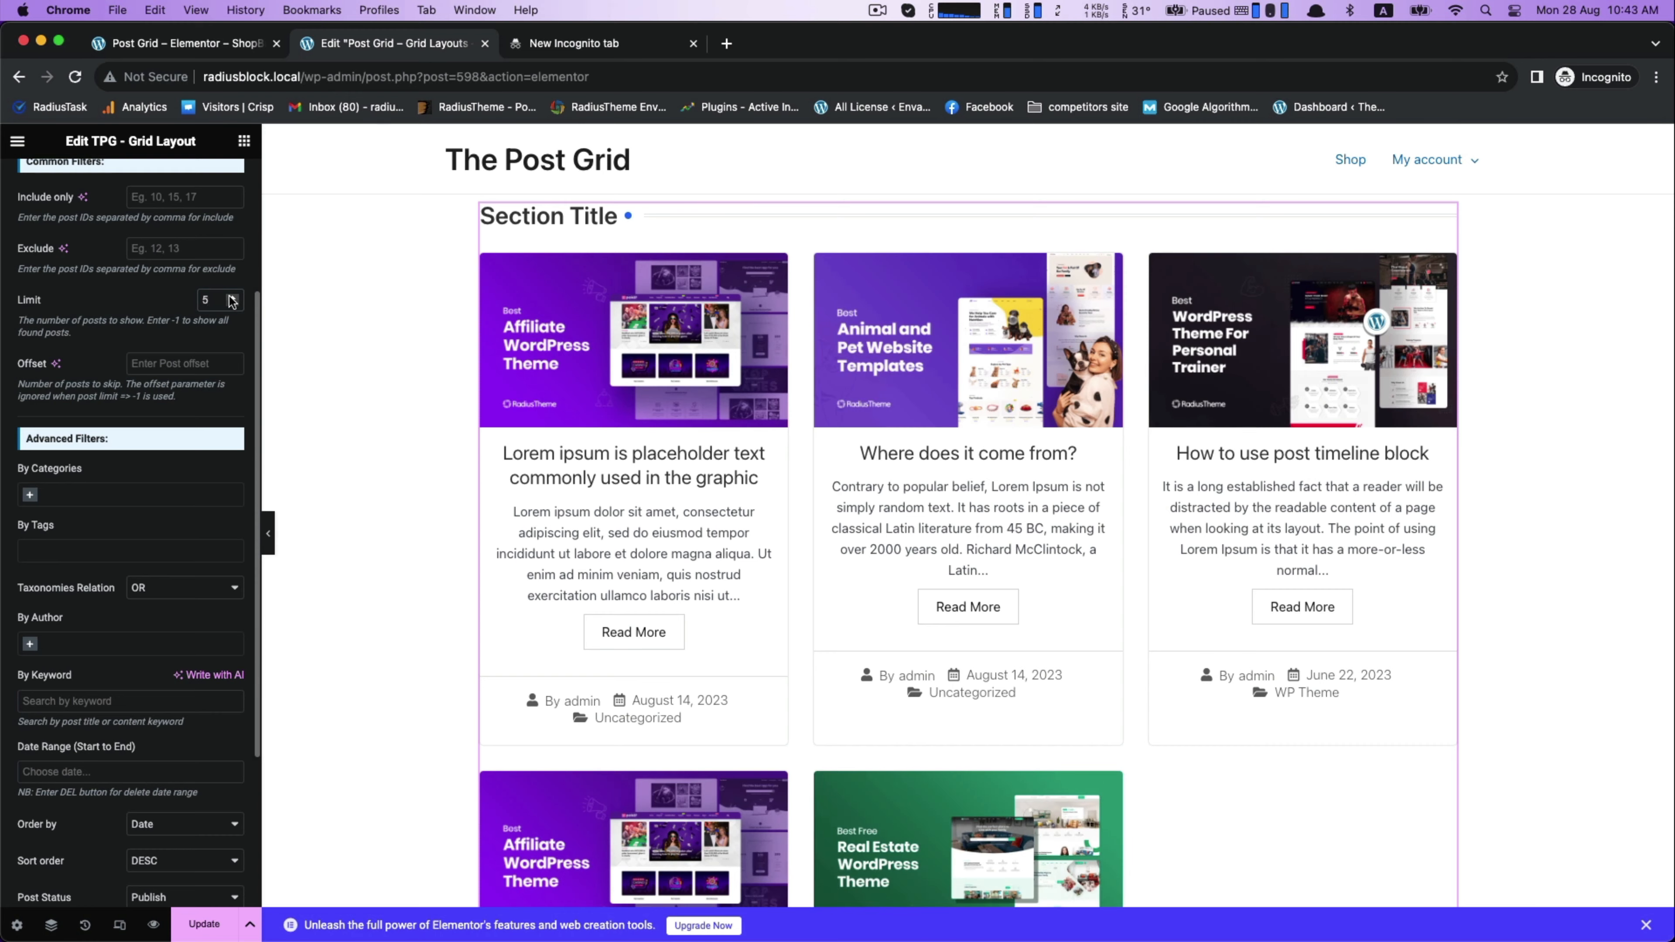
pyautogui.click(232, 299)
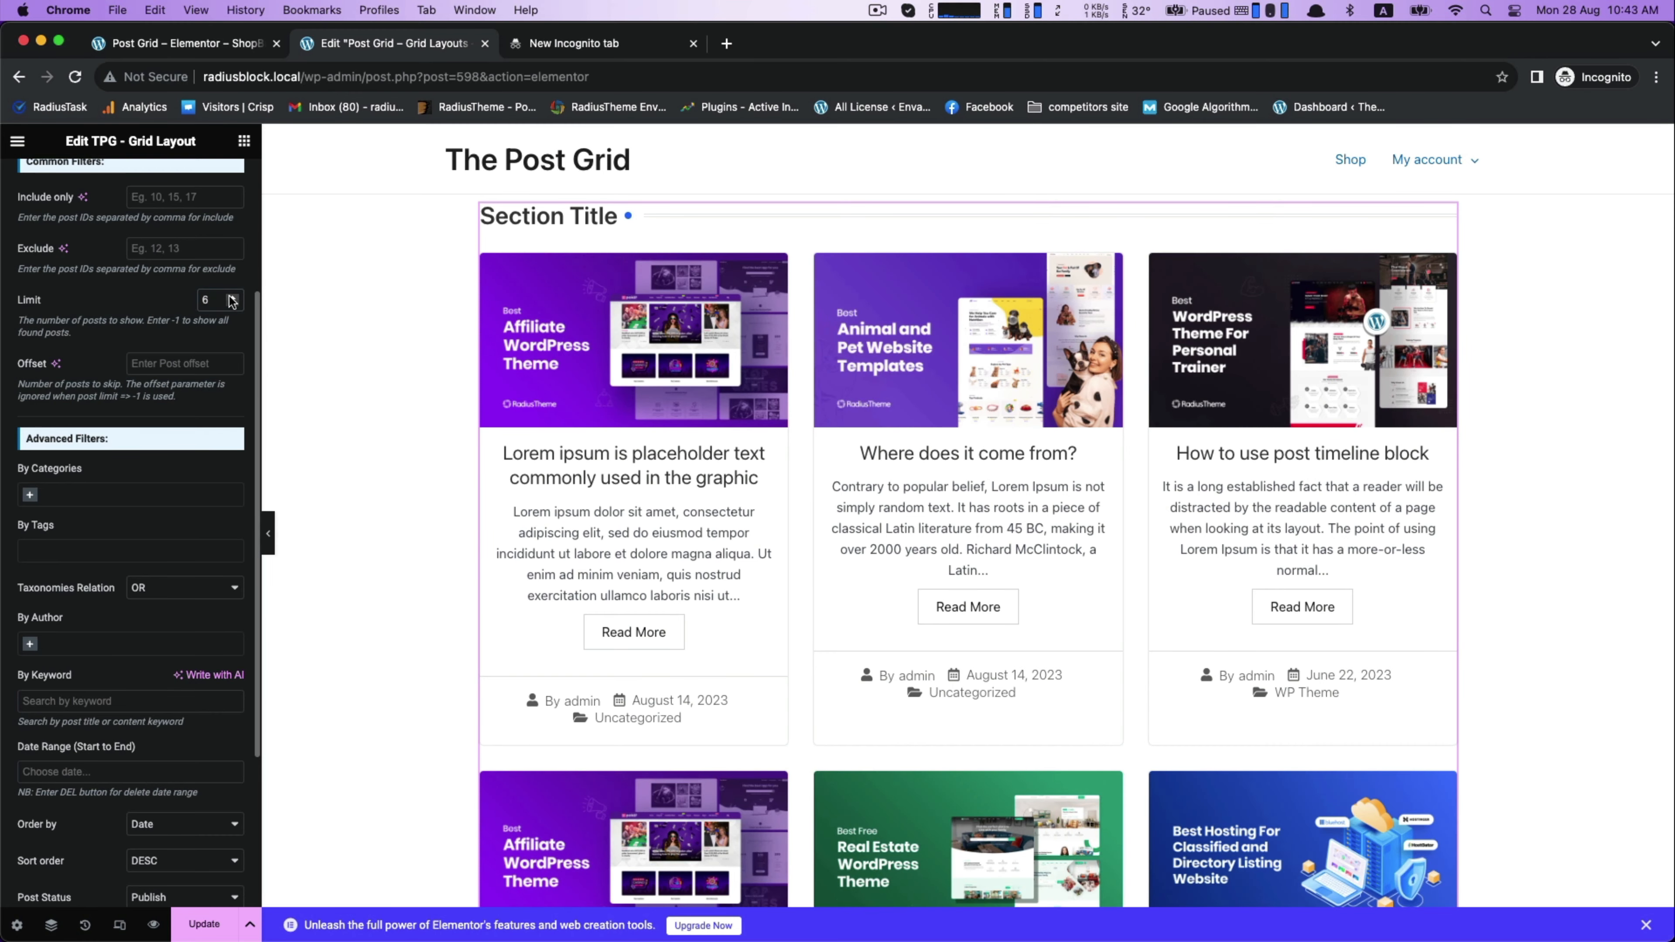
pyautogui.write('10')
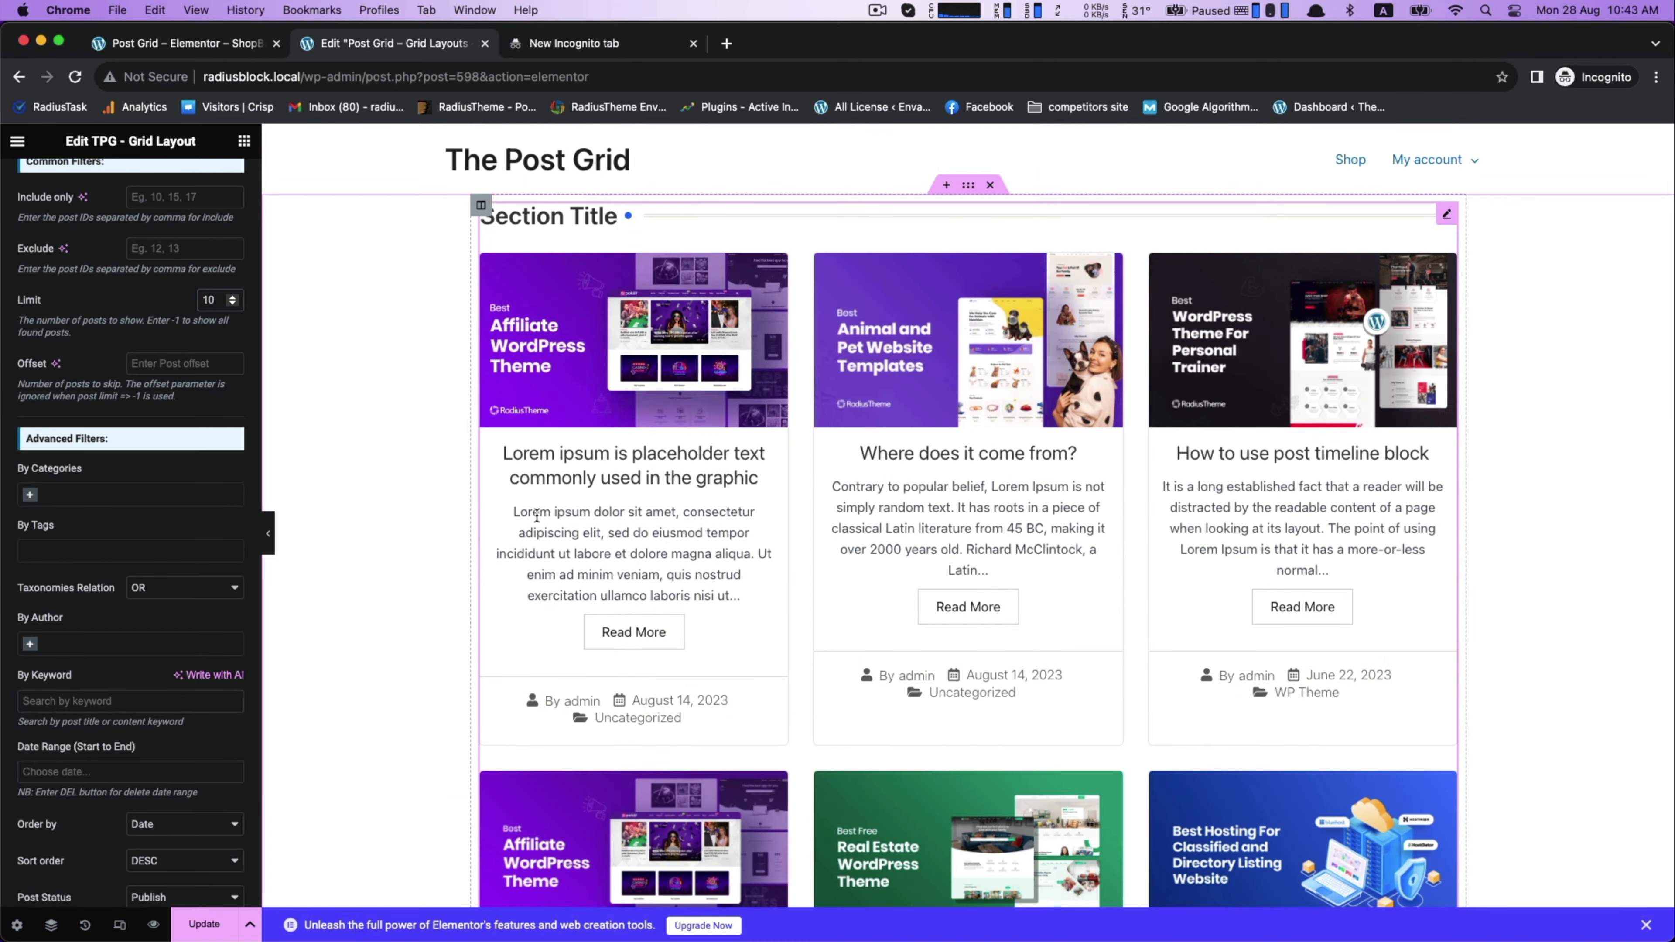
# Filter the grid's posts by the WP Theme category and review the filtered posts
pyautogui.scroll(-2, 198, 462)
pyautogui.click(202, 459)
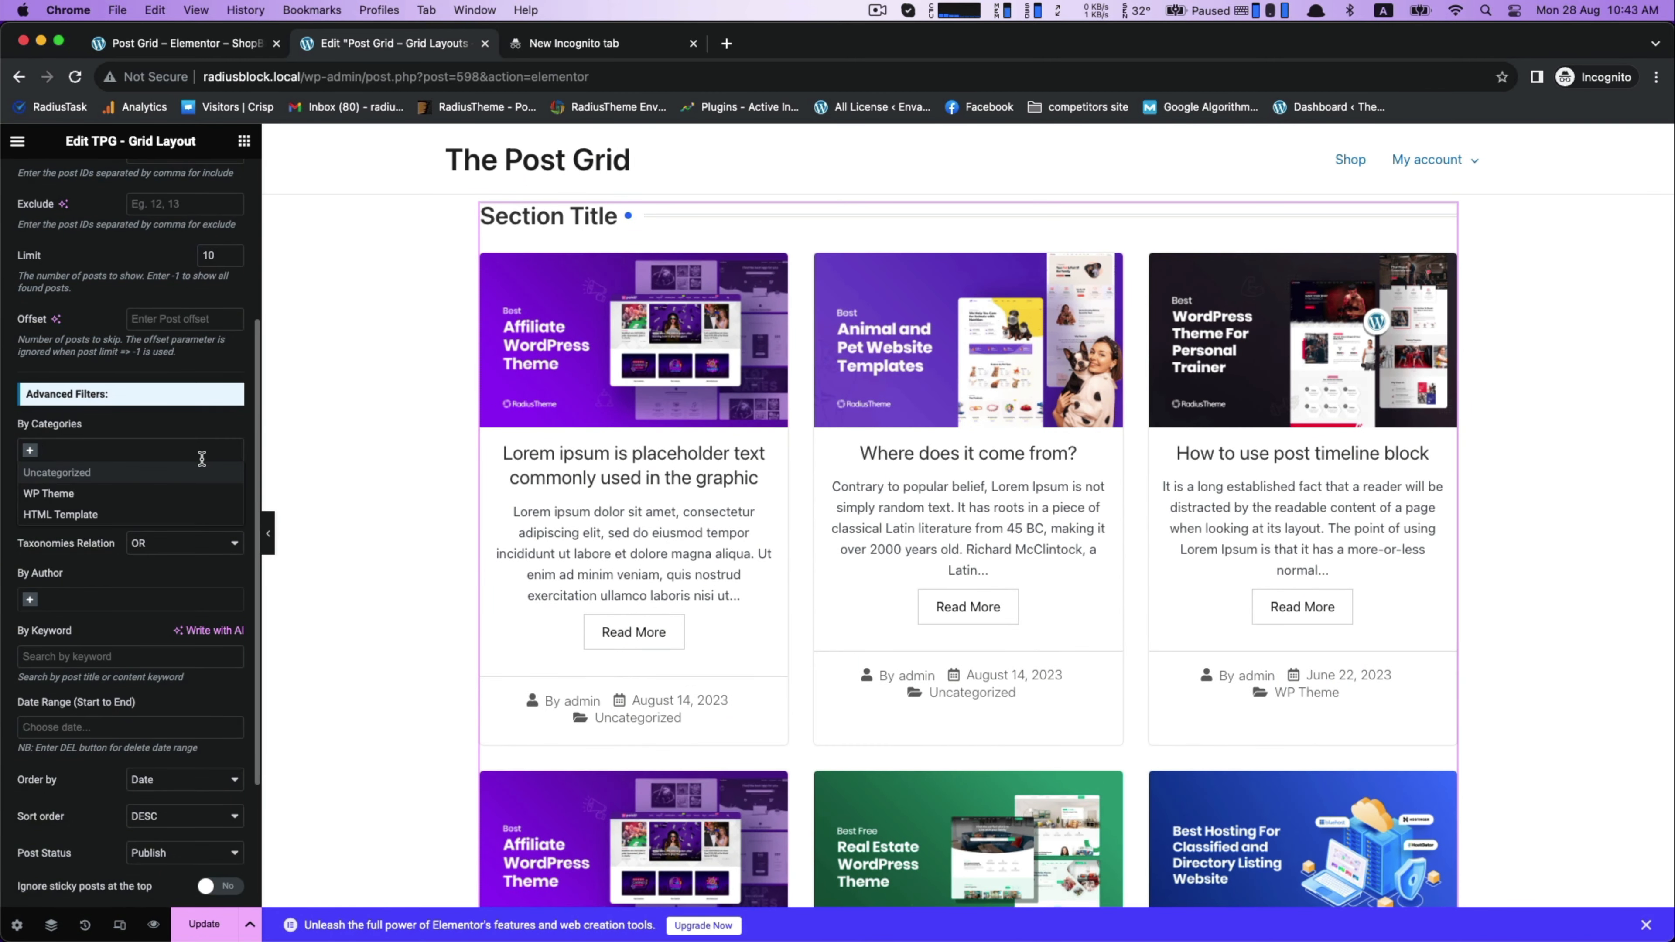
pyautogui.click(45, 494)
pyautogui.scroll(-8, 815, 569)
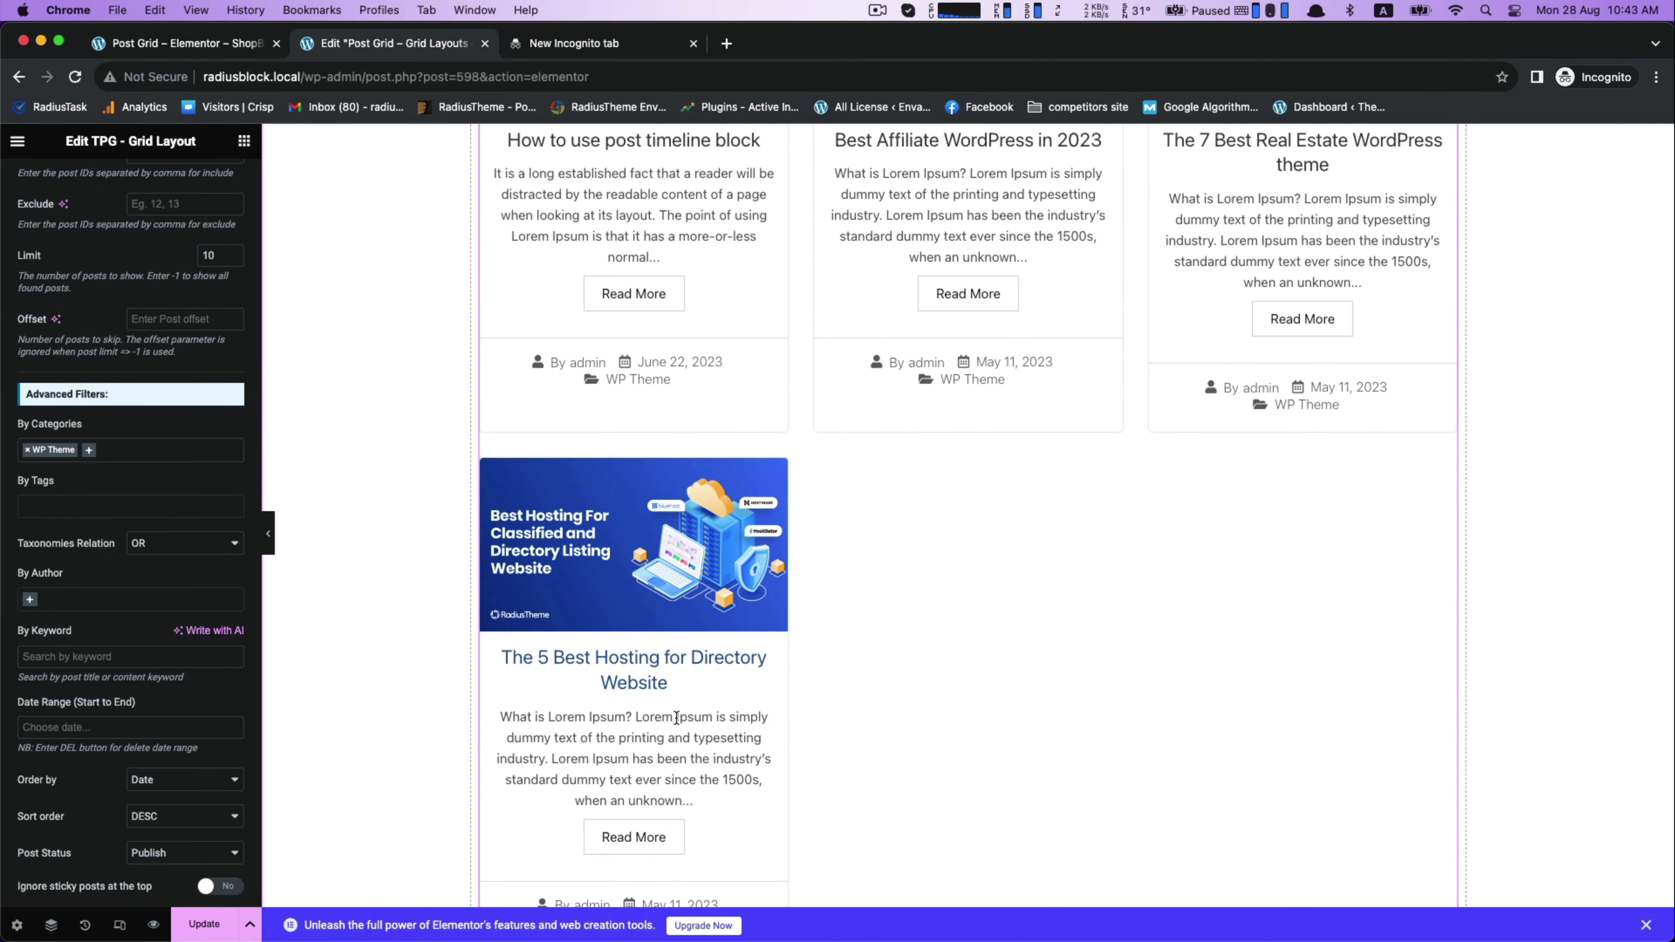
pyautogui.scroll(-3, 625, 721)
pyautogui.scroll(8, 708, 689)
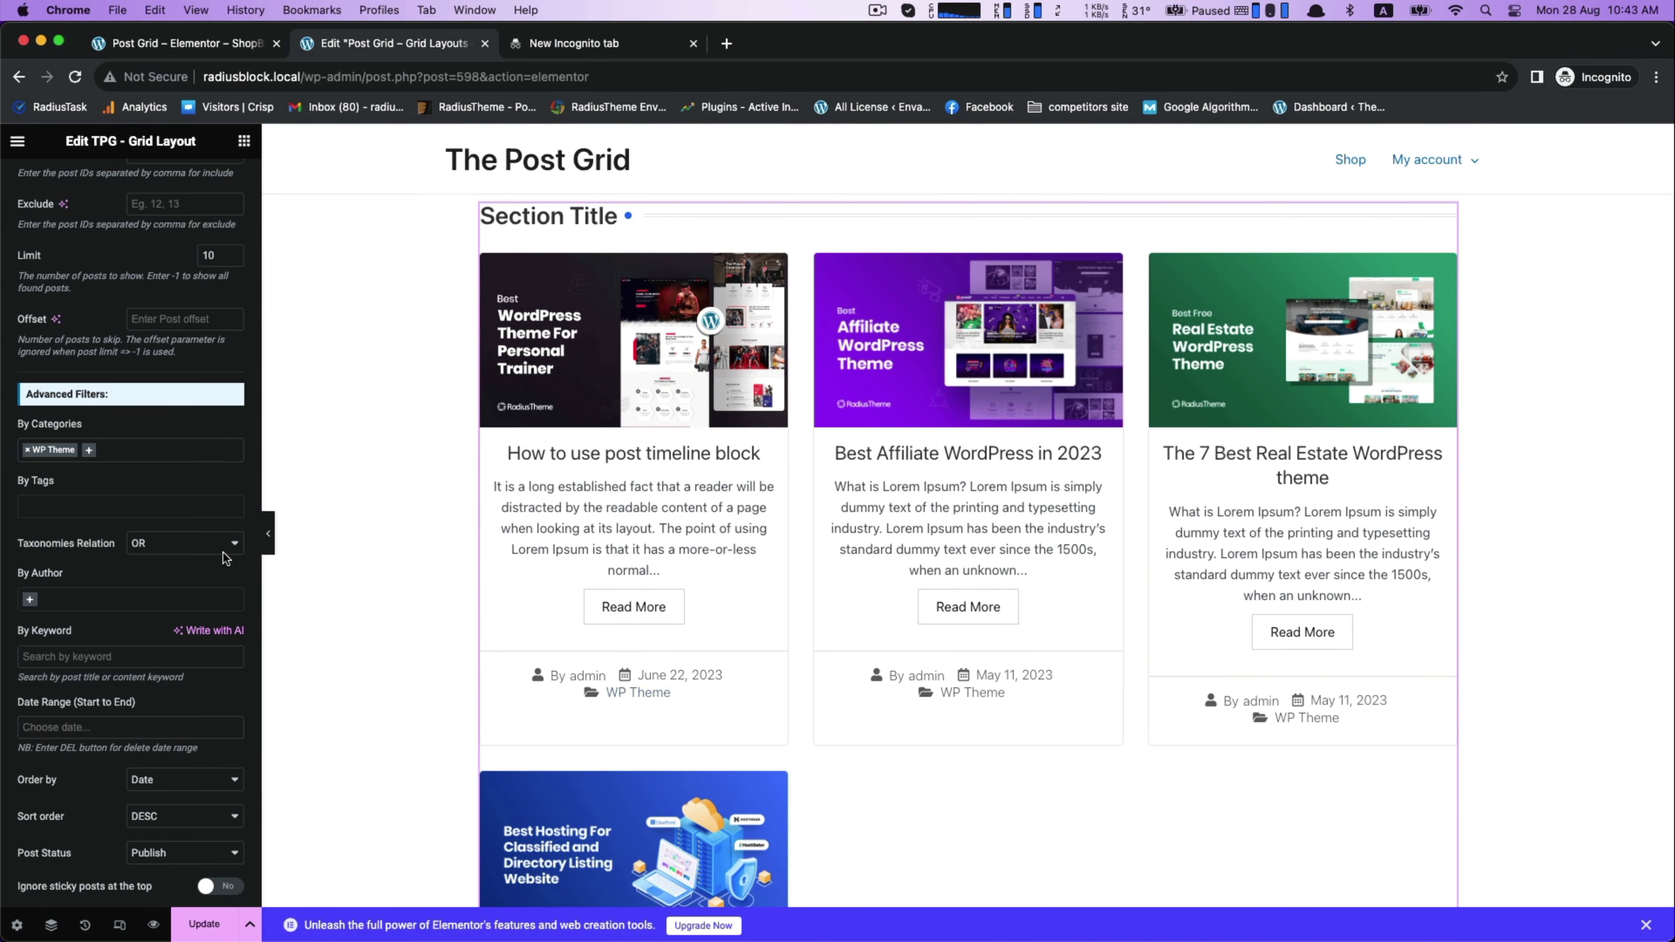
# Replace the WP Theme category filter with HTML Template, and clear the category filter
pyautogui.click(27, 450)
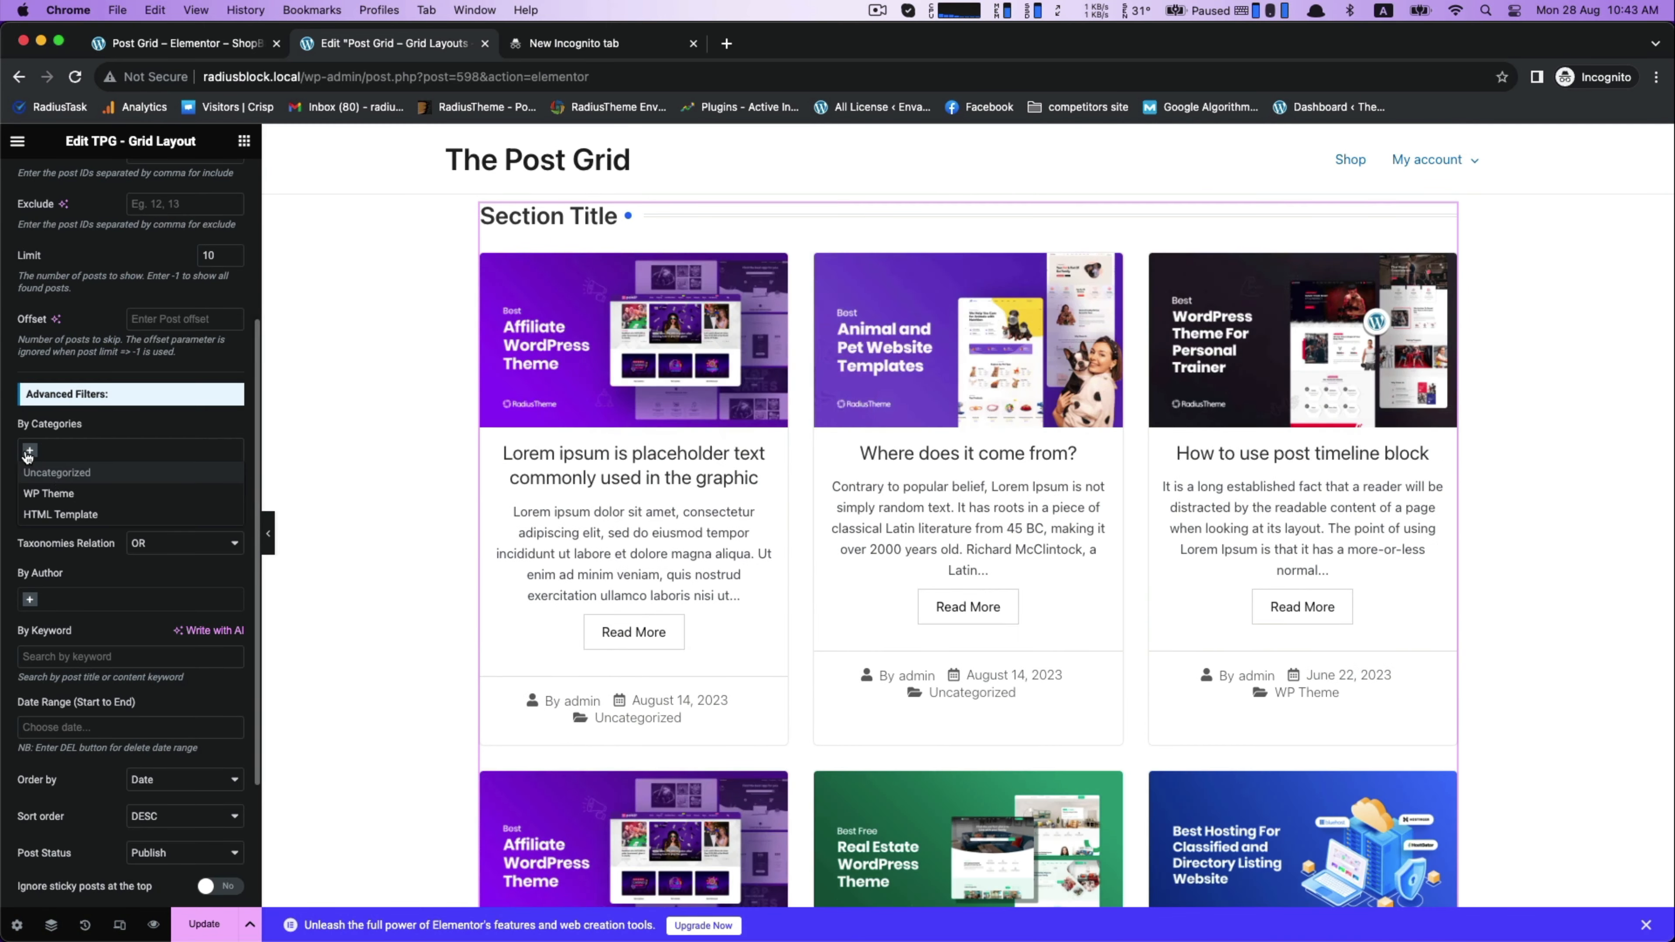
pyautogui.click(58, 519)
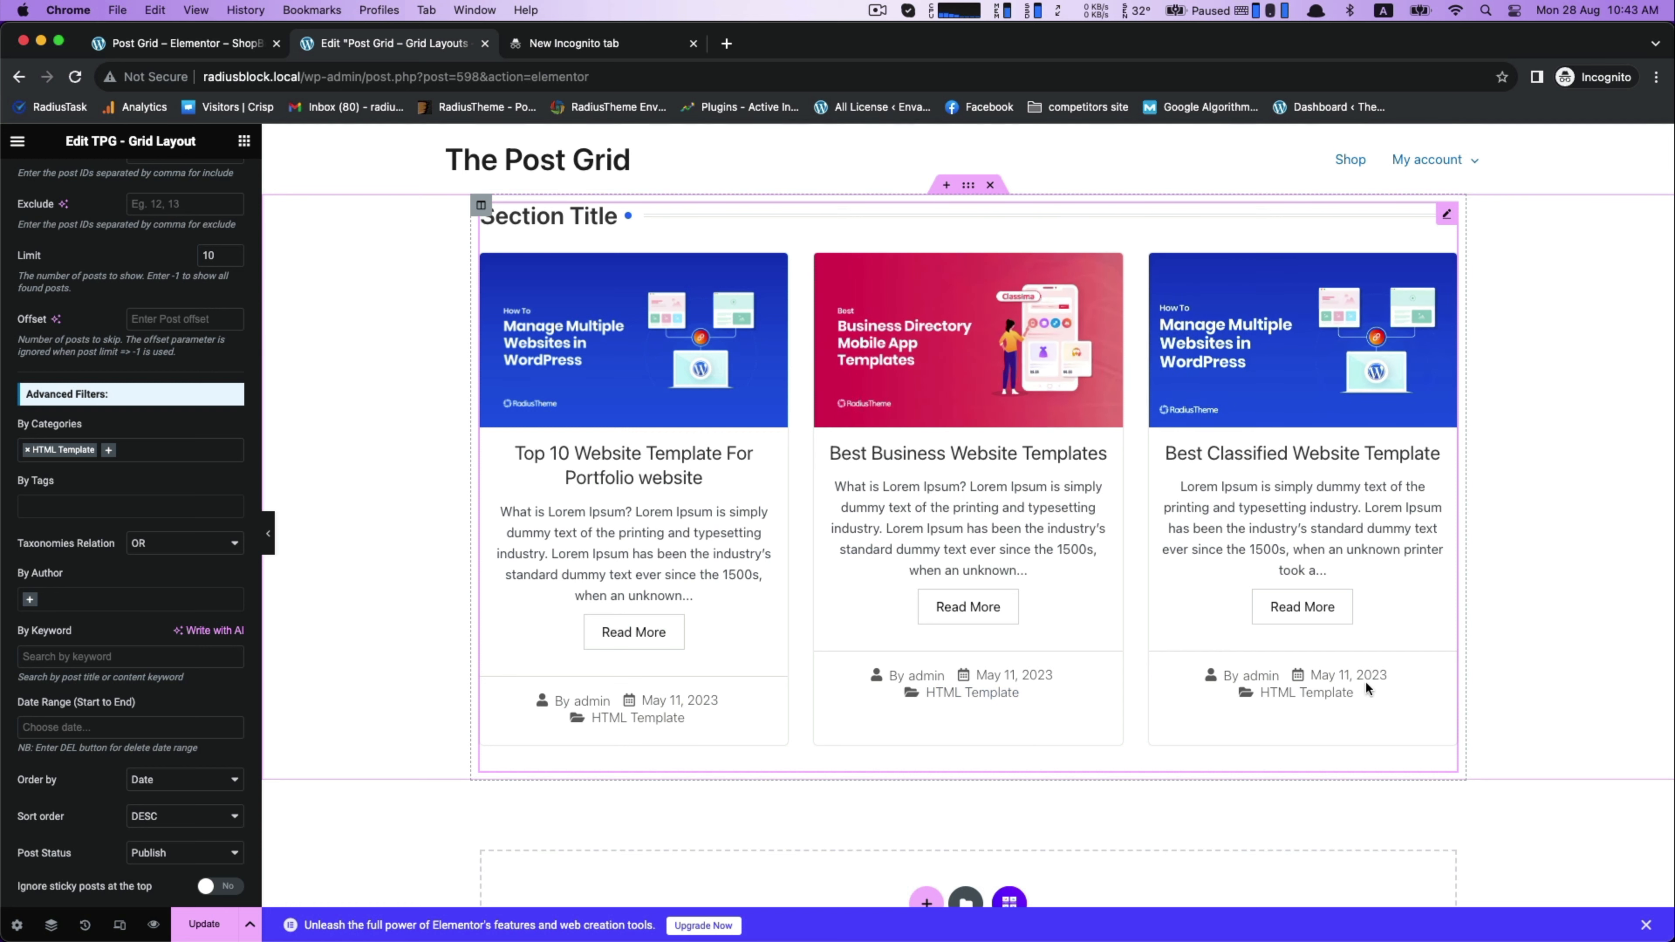
pyautogui.click(27, 450)
# Look over the author, keyword and date range filters without setting any of them
pyautogui.scroll(-2, 101, 627)
pyautogui.click(68, 492)
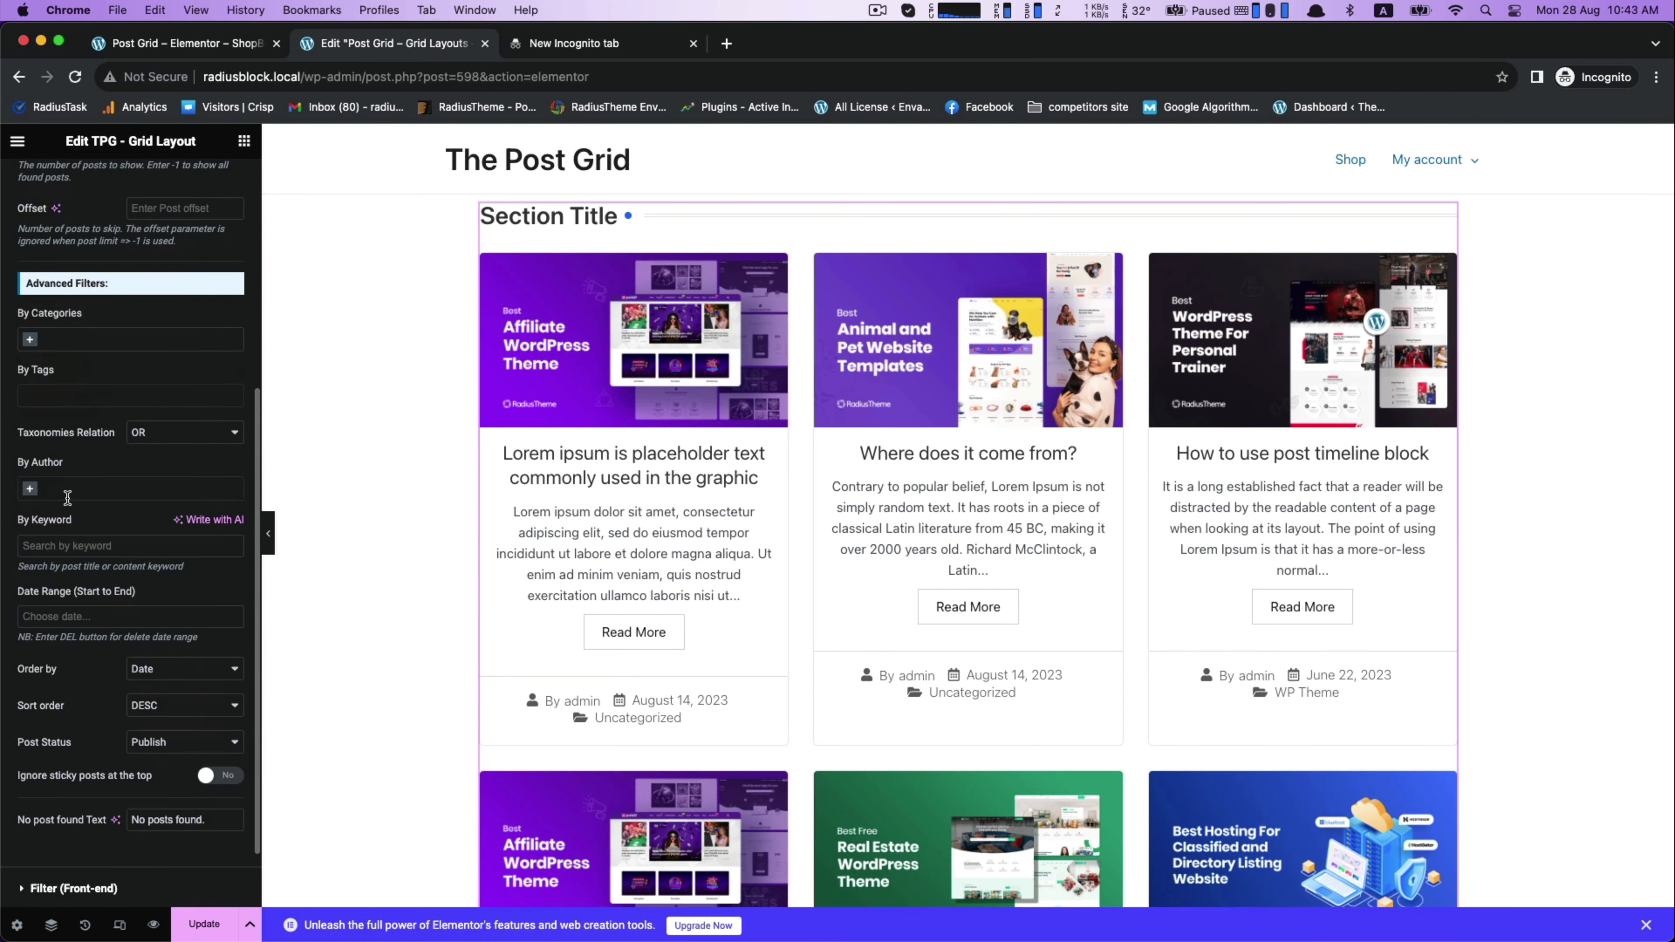
pyautogui.scroll(-1, 79, 568)
pyautogui.click(87, 467)
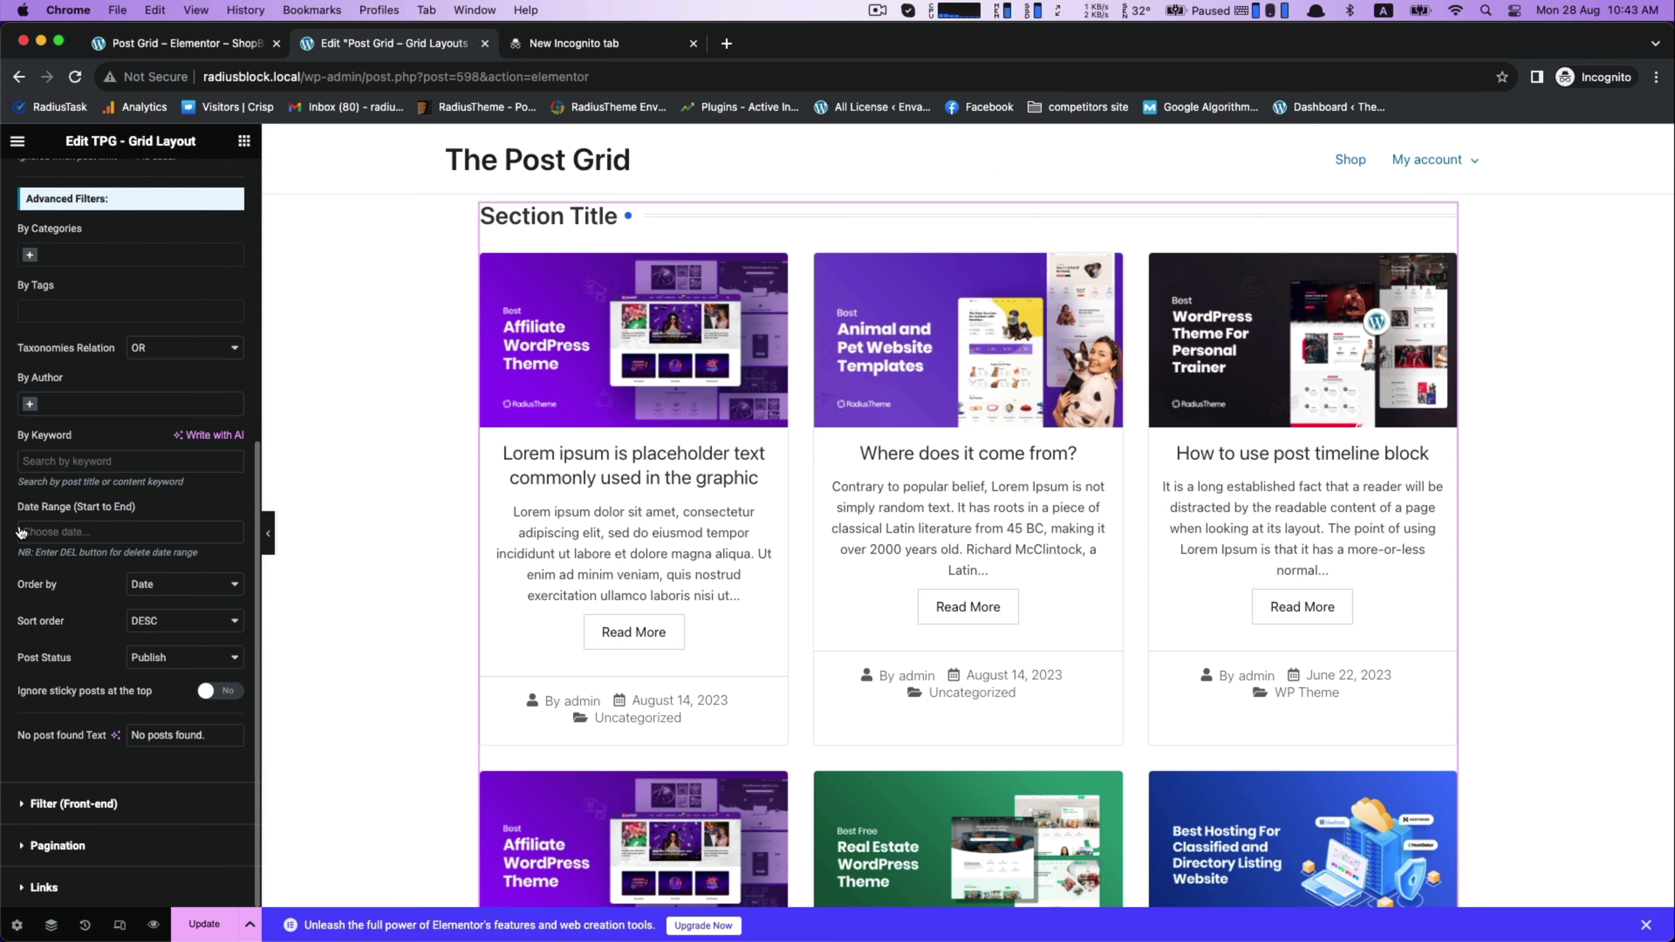
pyautogui.click(147, 533)
pyautogui.click(125, 544)
# Try ordering the posts by Title, and set the order to Last modified date
pyautogui.click(227, 589)
pyautogui.click(164, 640)
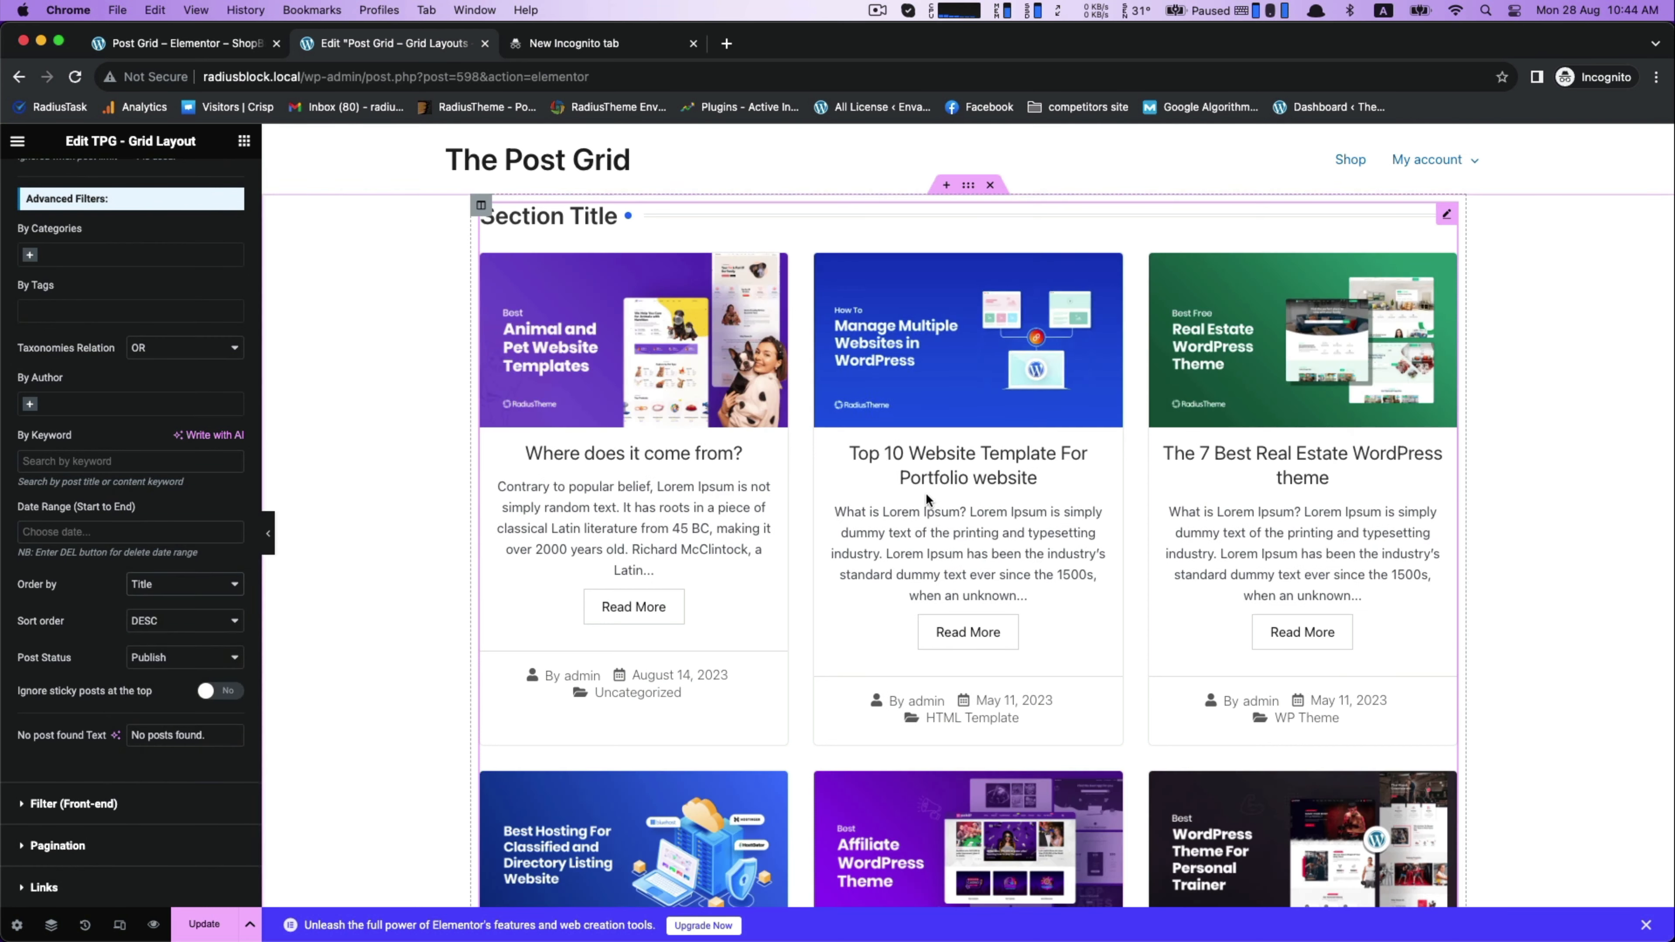
pyautogui.click(148, 591)
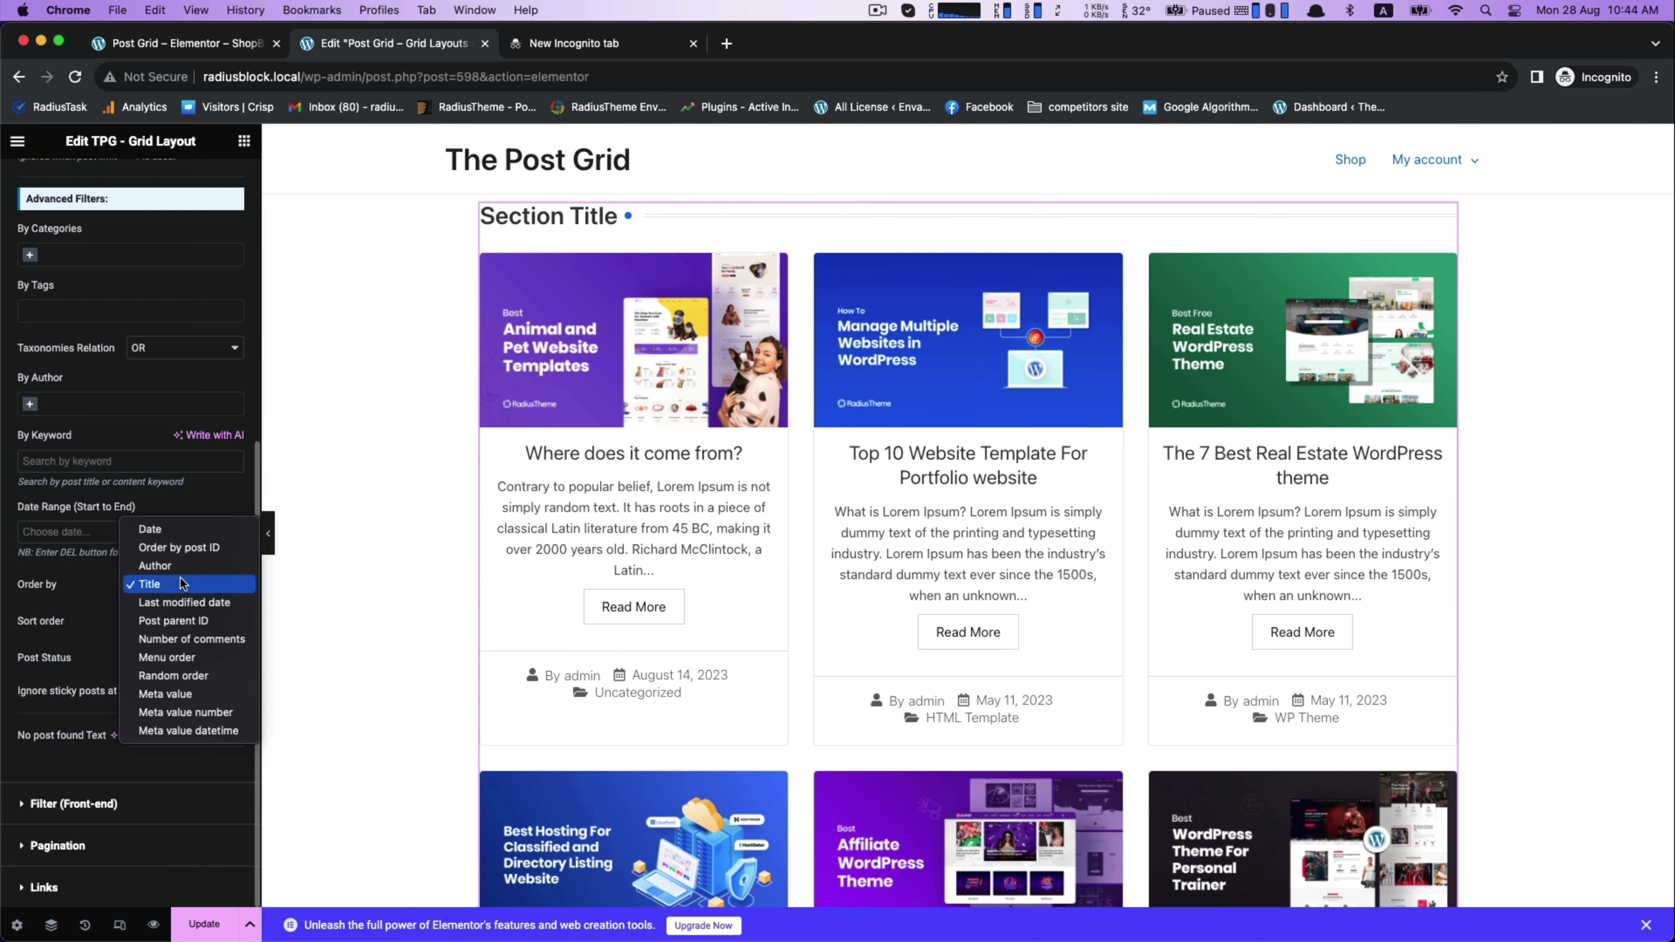
pyautogui.click(162, 602)
pyautogui.scroll(-1, 607, 604)
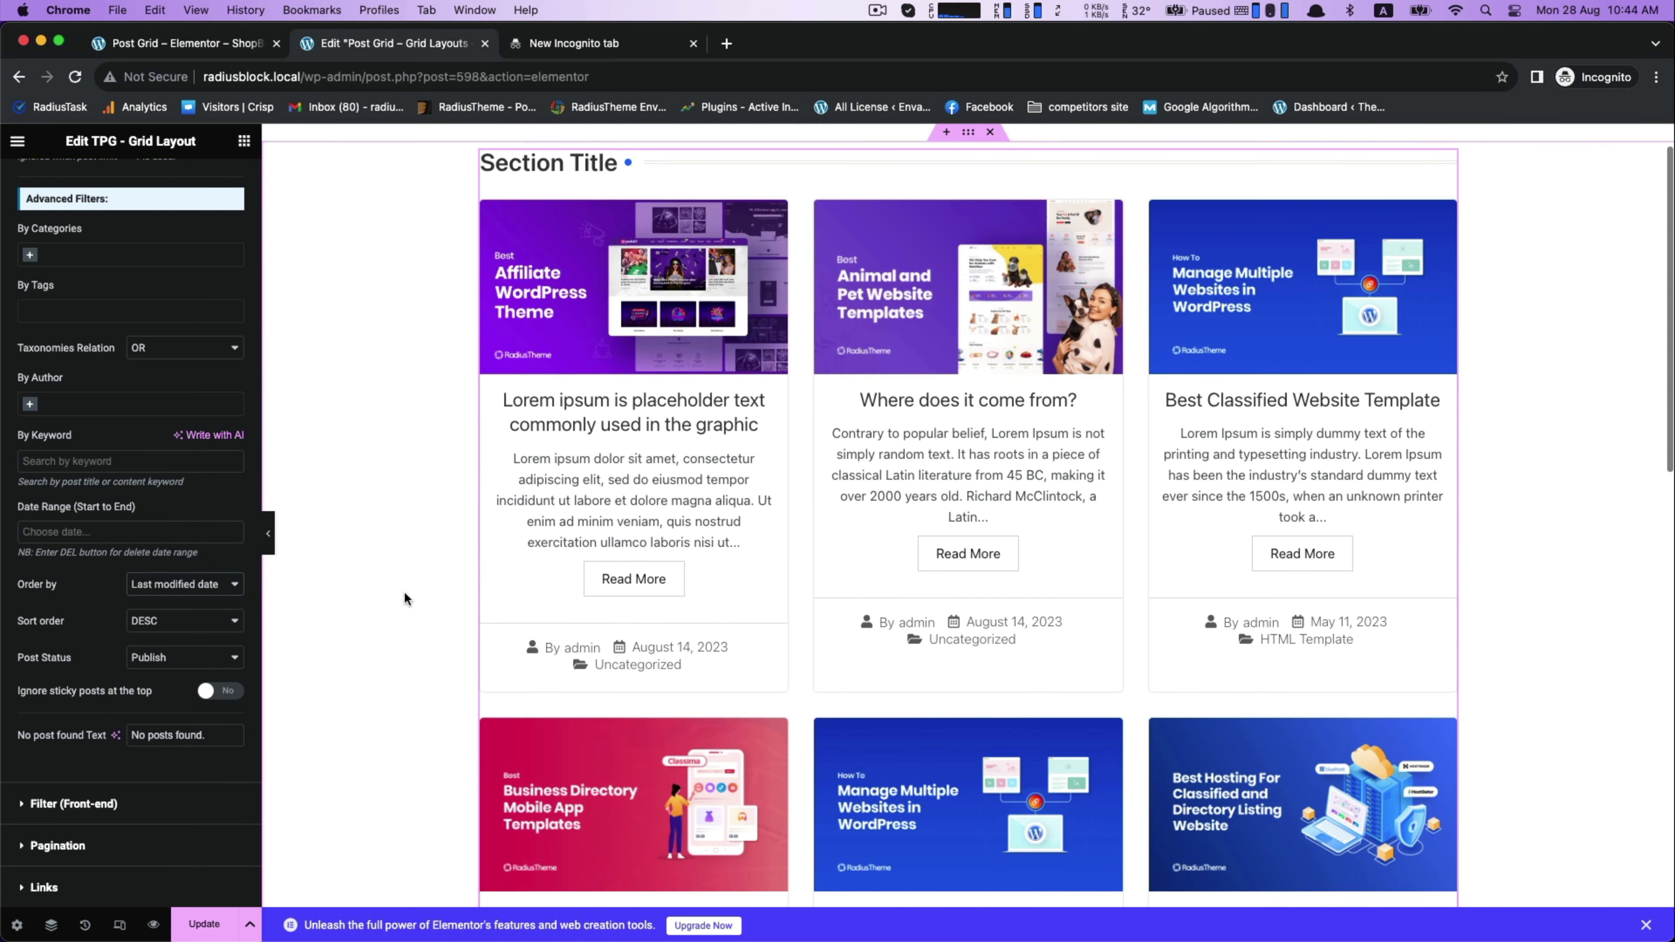
# Try ordering the grid's posts by Author, and set the order to Date
pyautogui.click(228, 589)
pyautogui.click(205, 548)
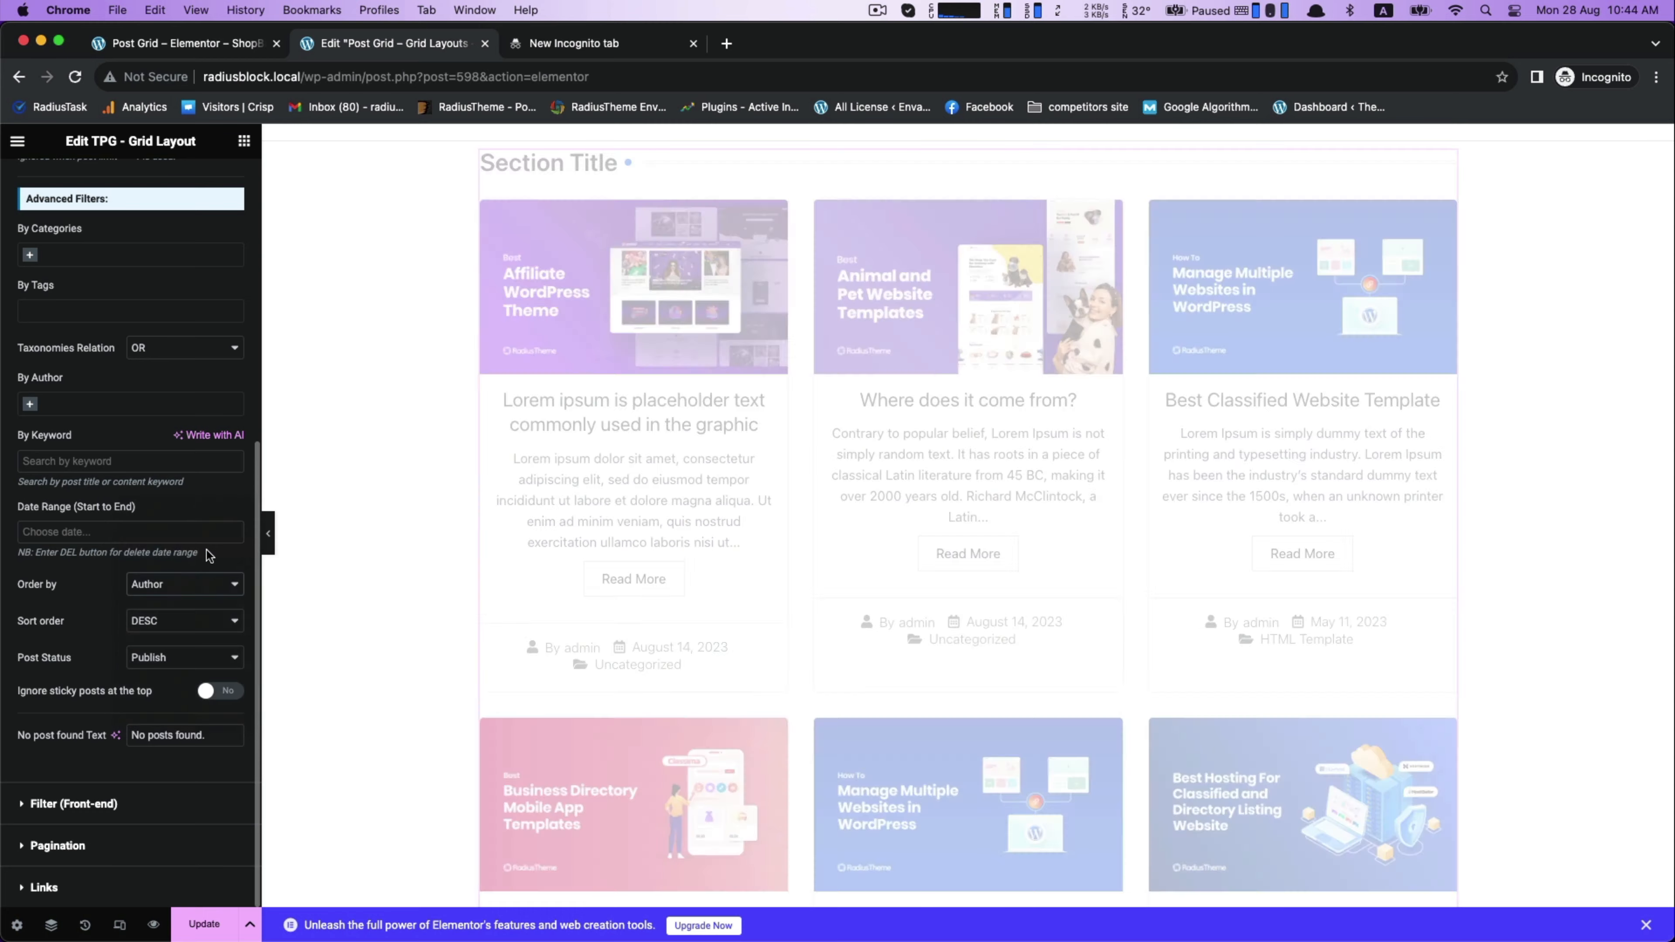
pyautogui.click(169, 594)
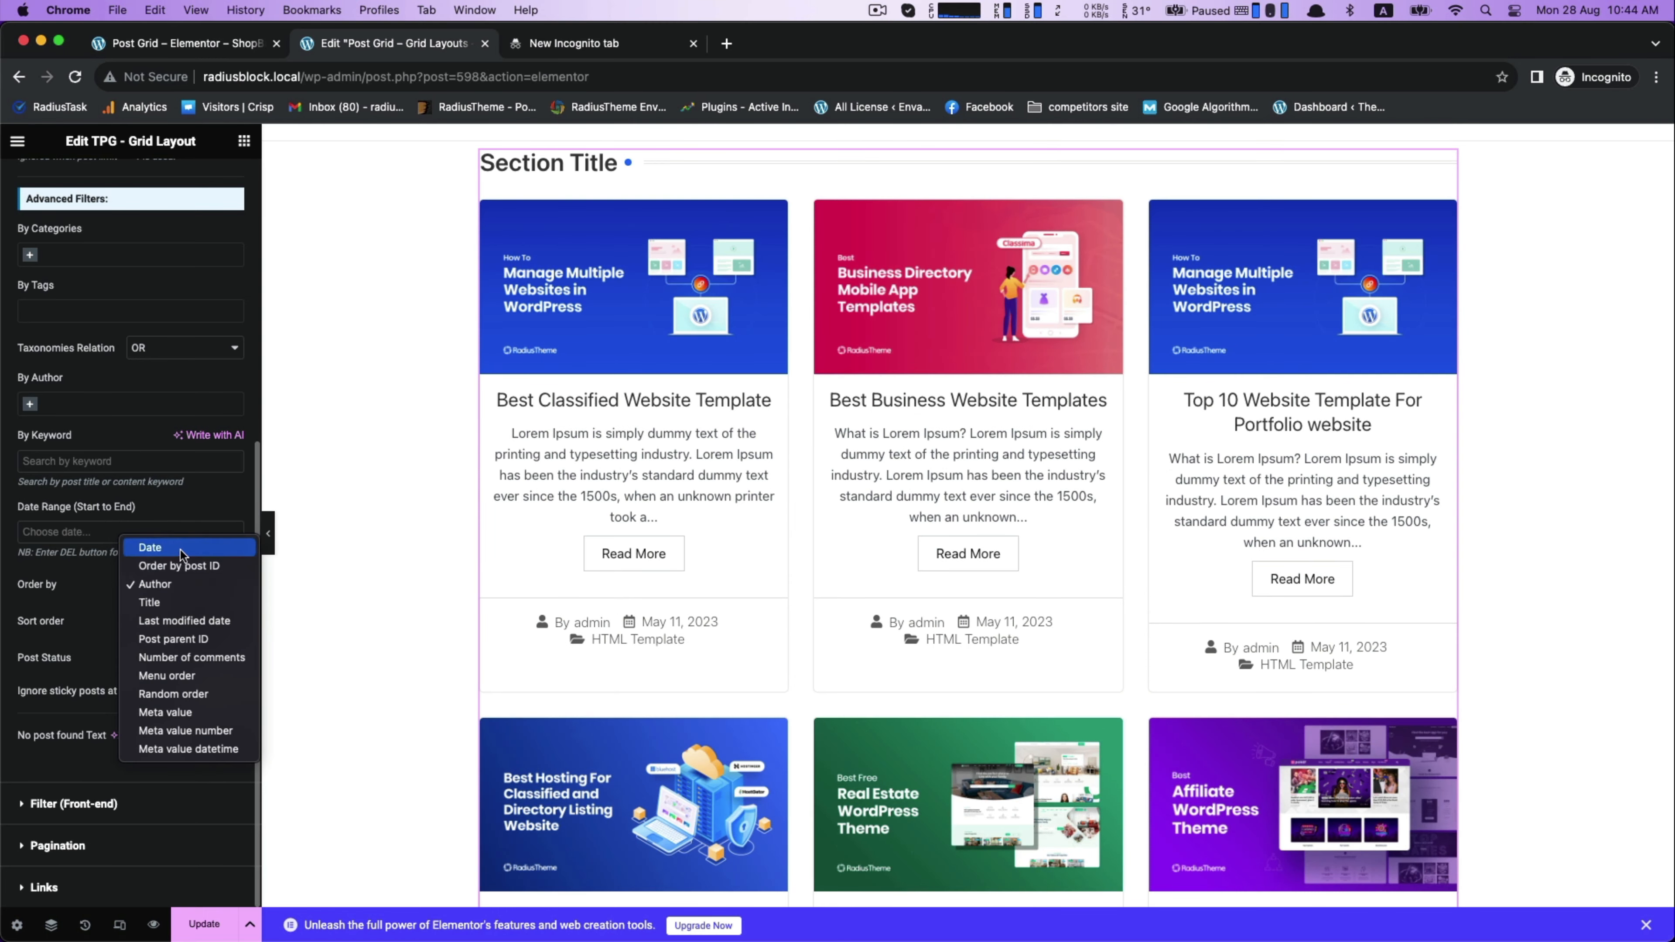
pyautogui.click(155, 546)
# Set the posts' sort order to ASC and look over the post status options
pyautogui.click(183, 620)
pyautogui.click(173, 602)
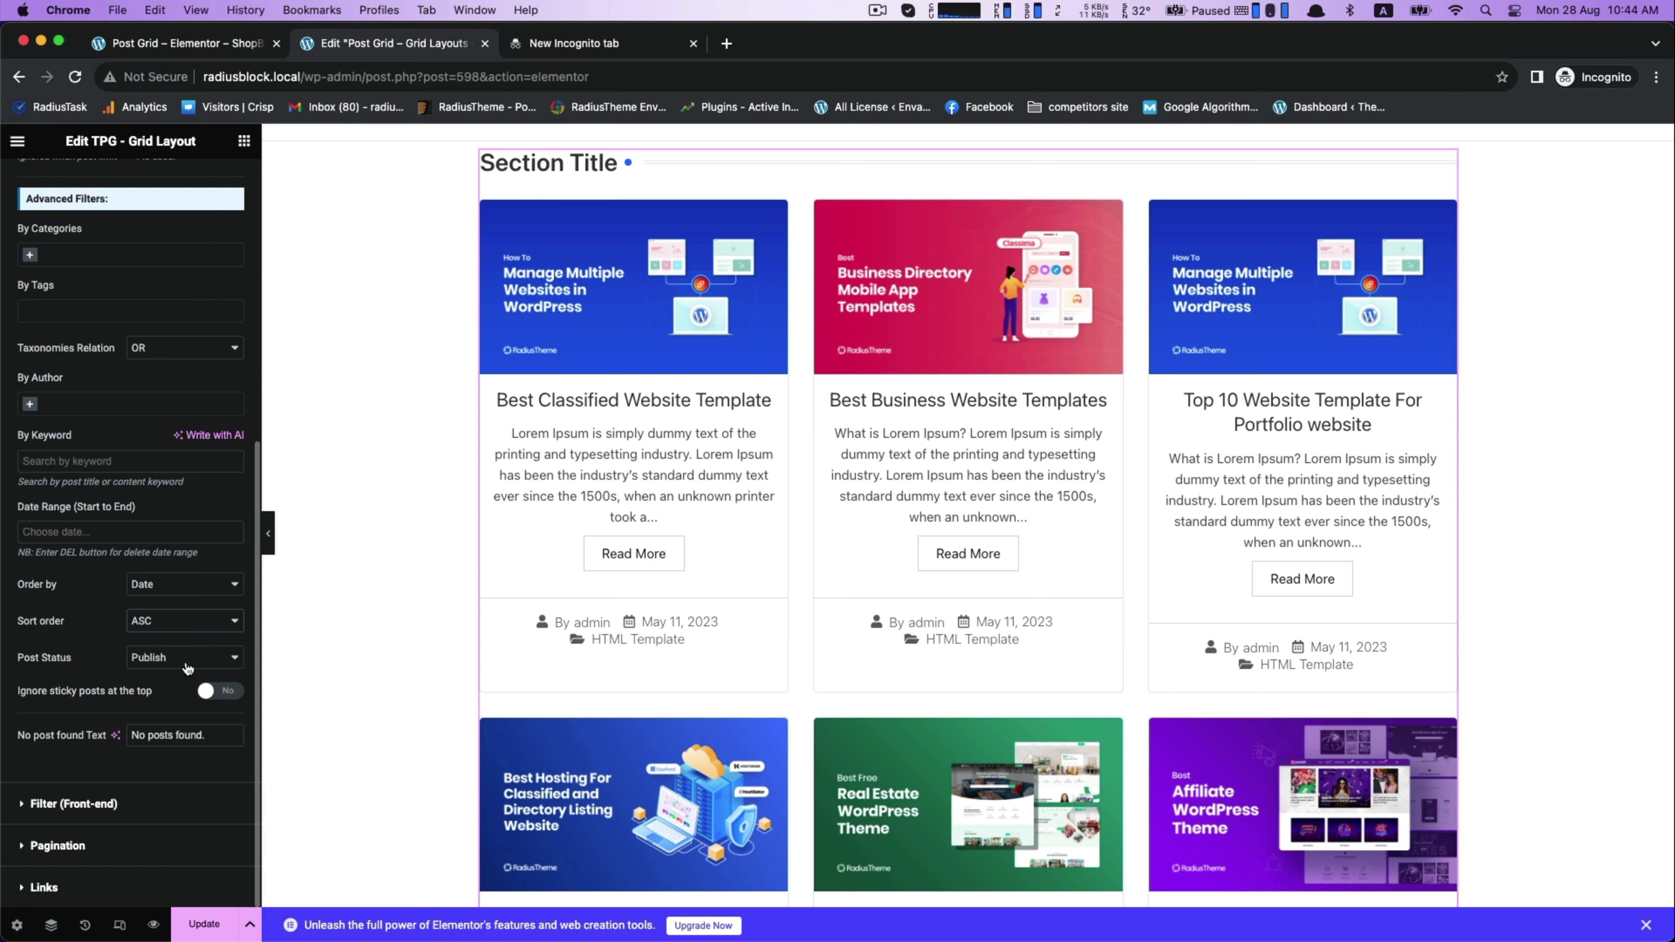
pyautogui.click(164, 660)
pyautogui.click(60, 734)
# Show the taxonomy, author, order by, sort order and search filters on the front end of the grid
pyautogui.click(112, 804)
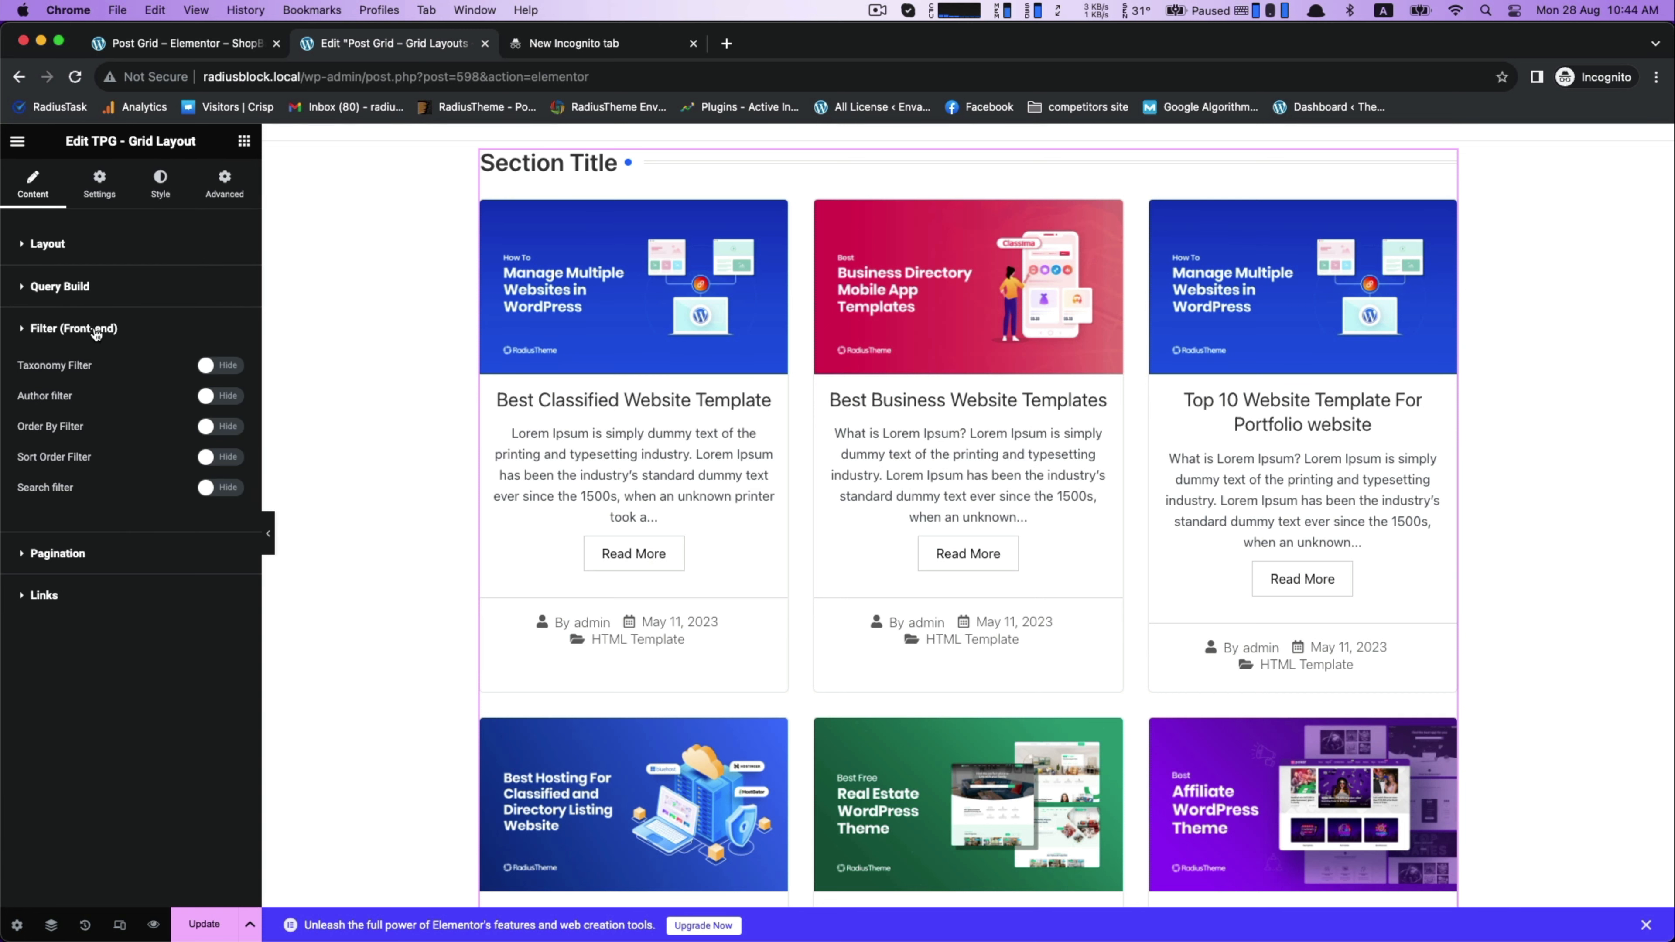
pyautogui.click(220, 365)
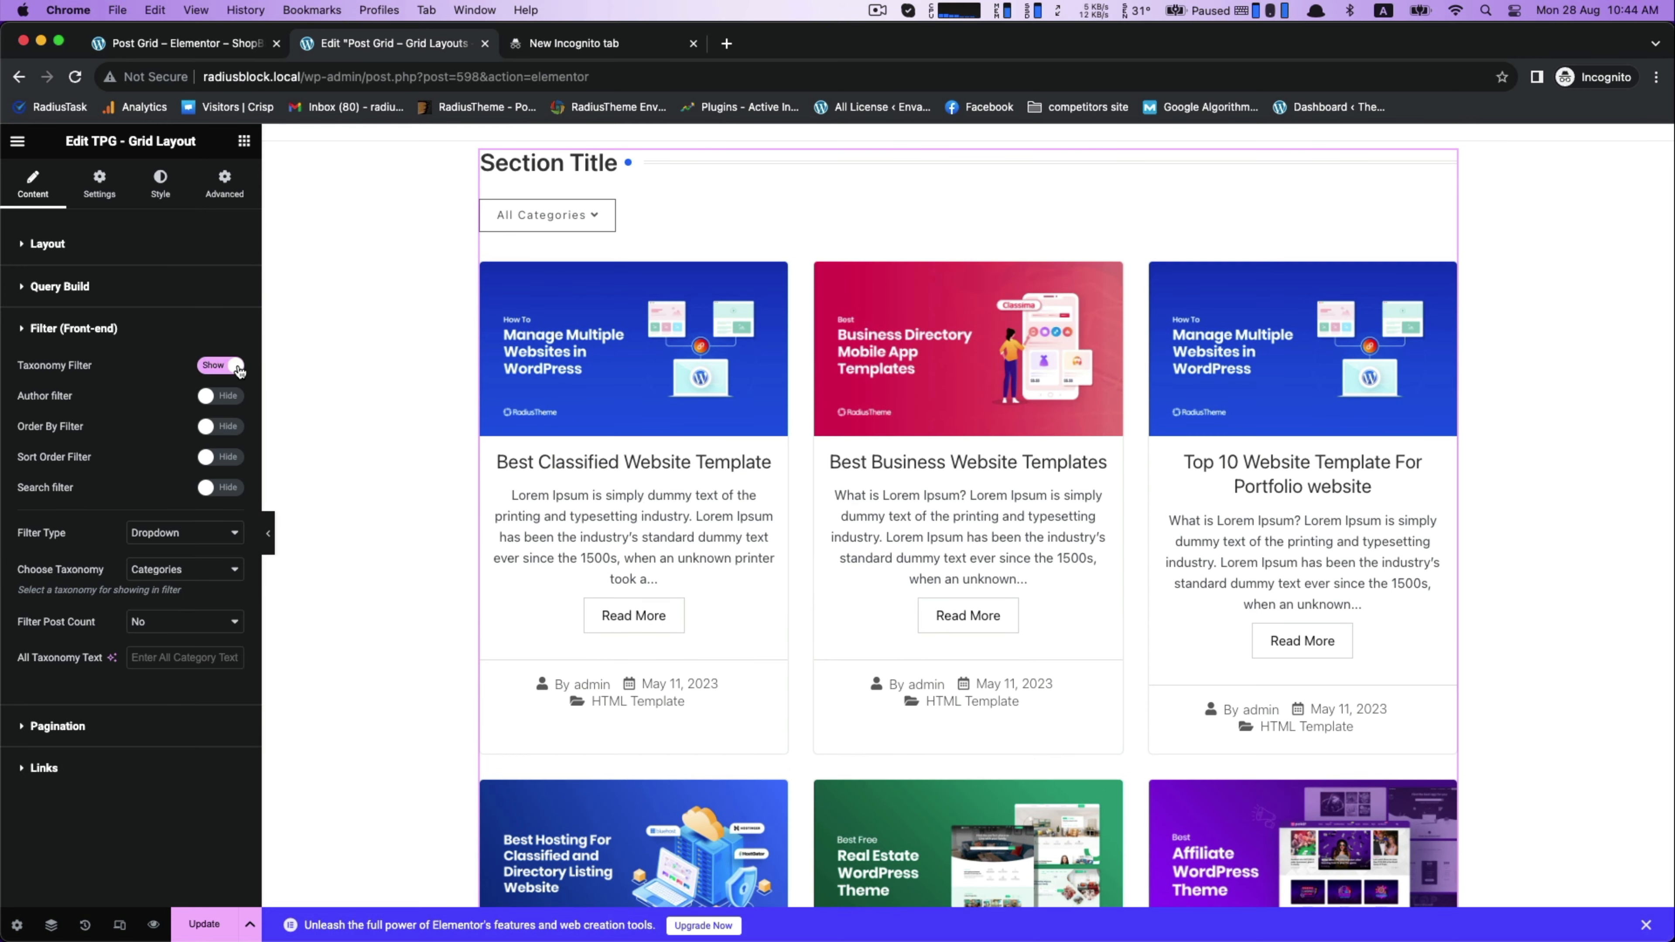
pyautogui.click(228, 396)
pyautogui.click(228, 426)
pyautogui.click(228, 457)
pyautogui.click(228, 487)
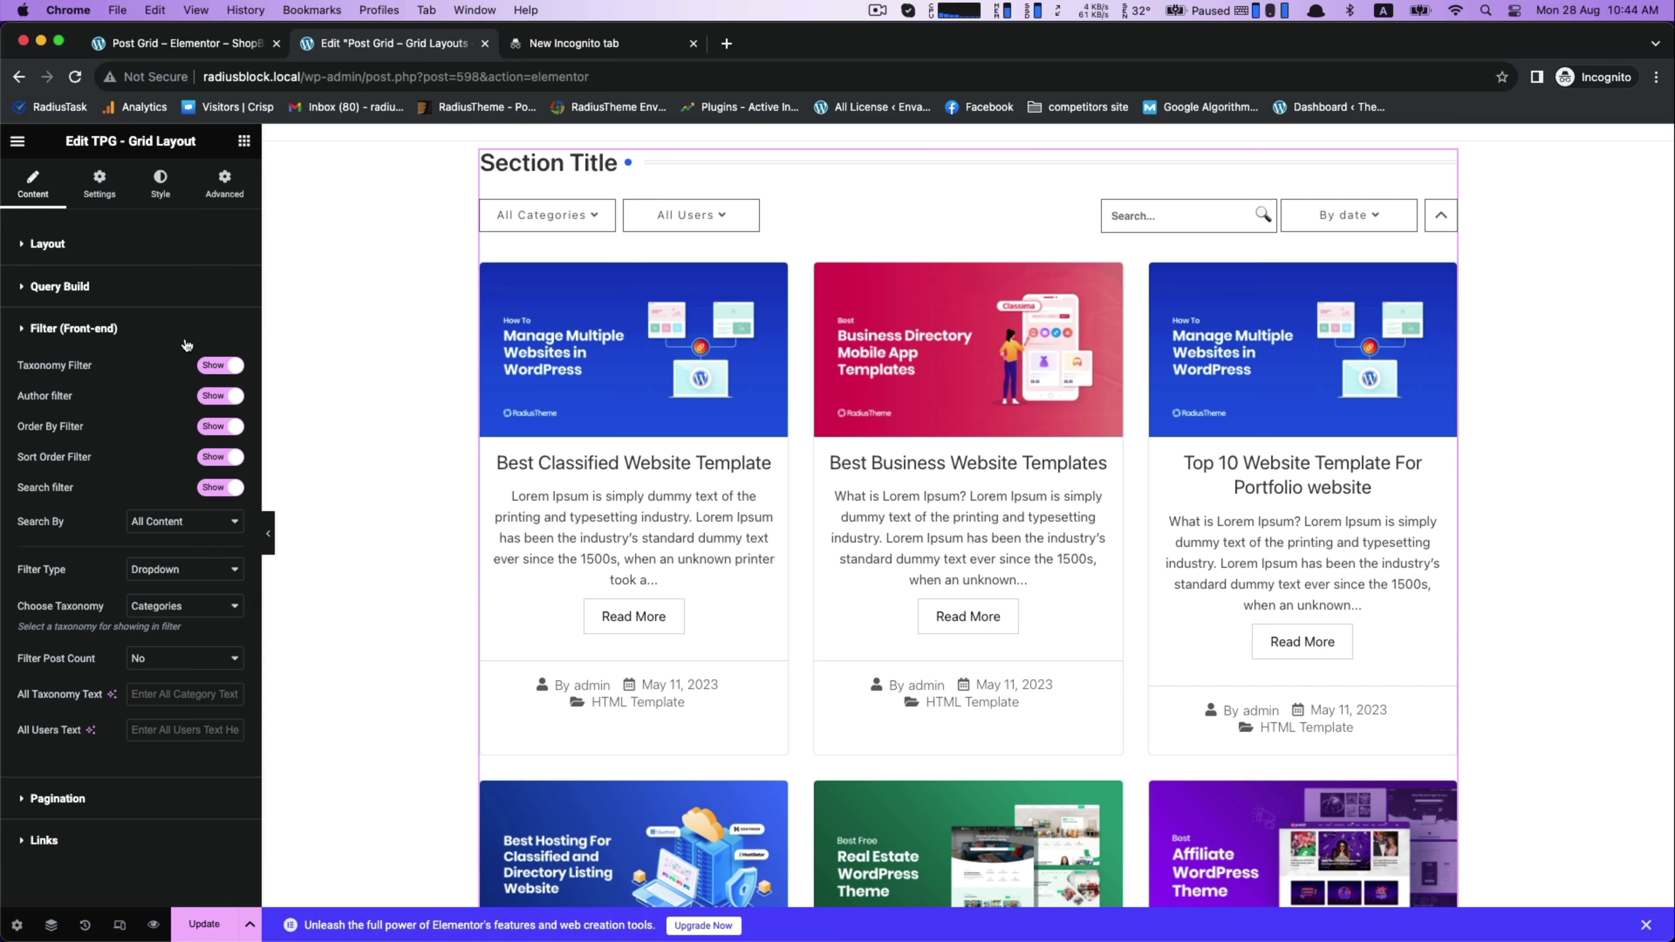
# Hide all five front-end filters: search, sort order, order by, author and taxonomy
pyautogui.click(217, 488)
pyautogui.click(221, 457)
pyautogui.click(221, 426)
pyautogui.click(221, 396)
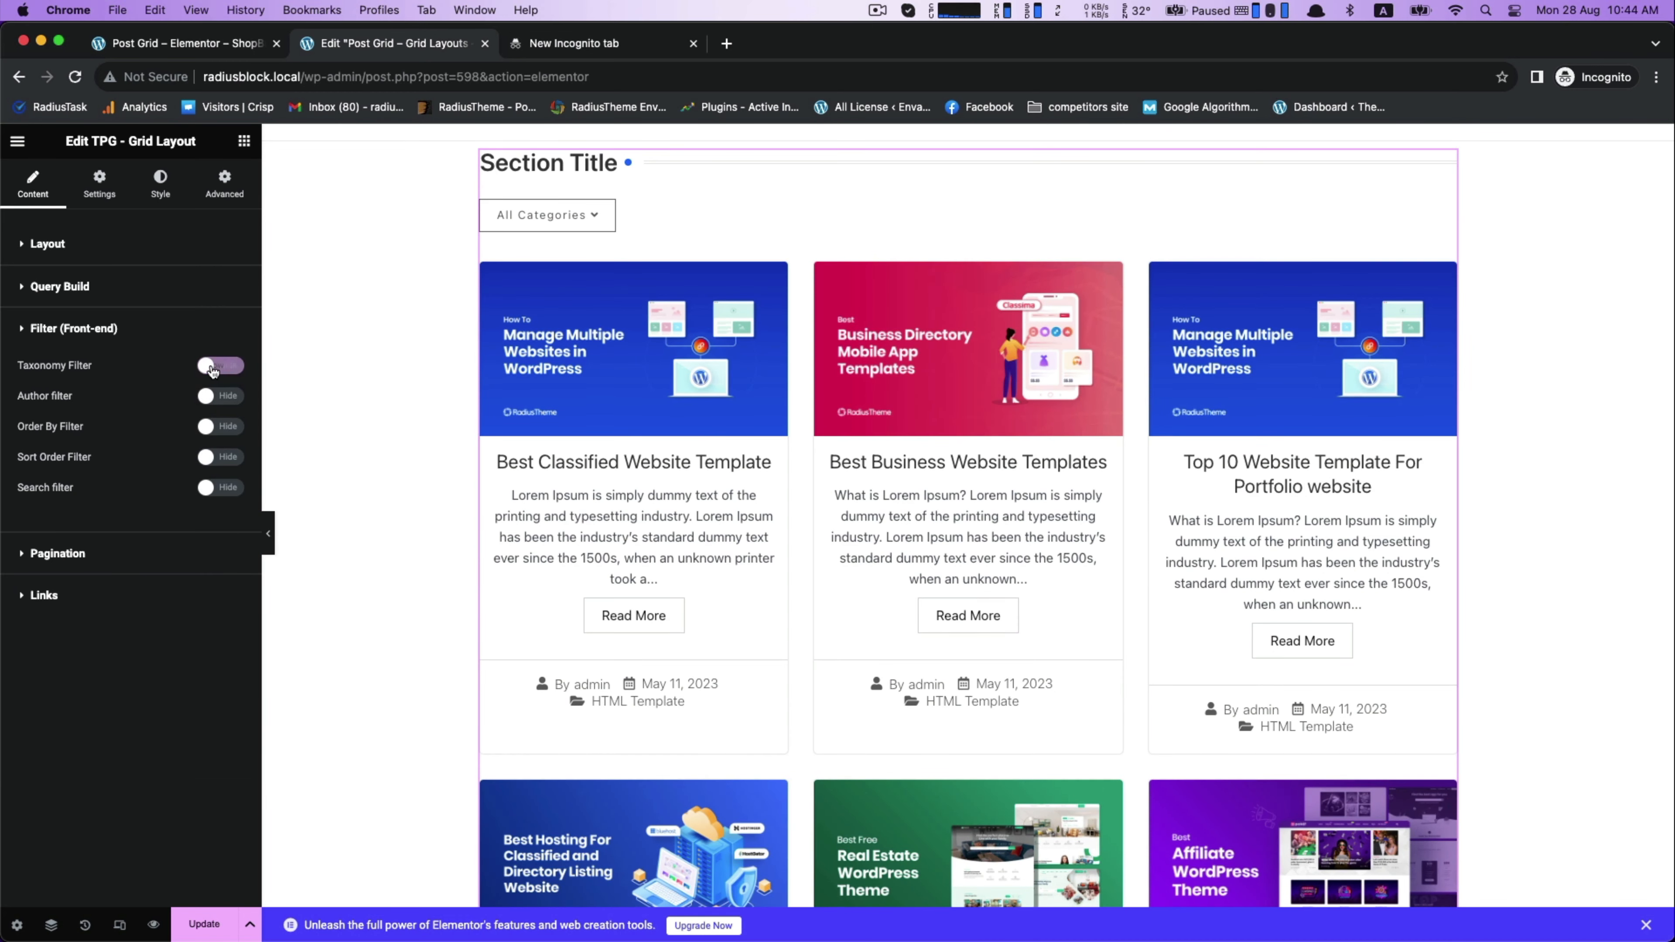
pyautogui.click(221, 366)
# Try showing the pagination, review the page numbers below the grid, and hide the pagination again
pyautogui.click(83, 558)
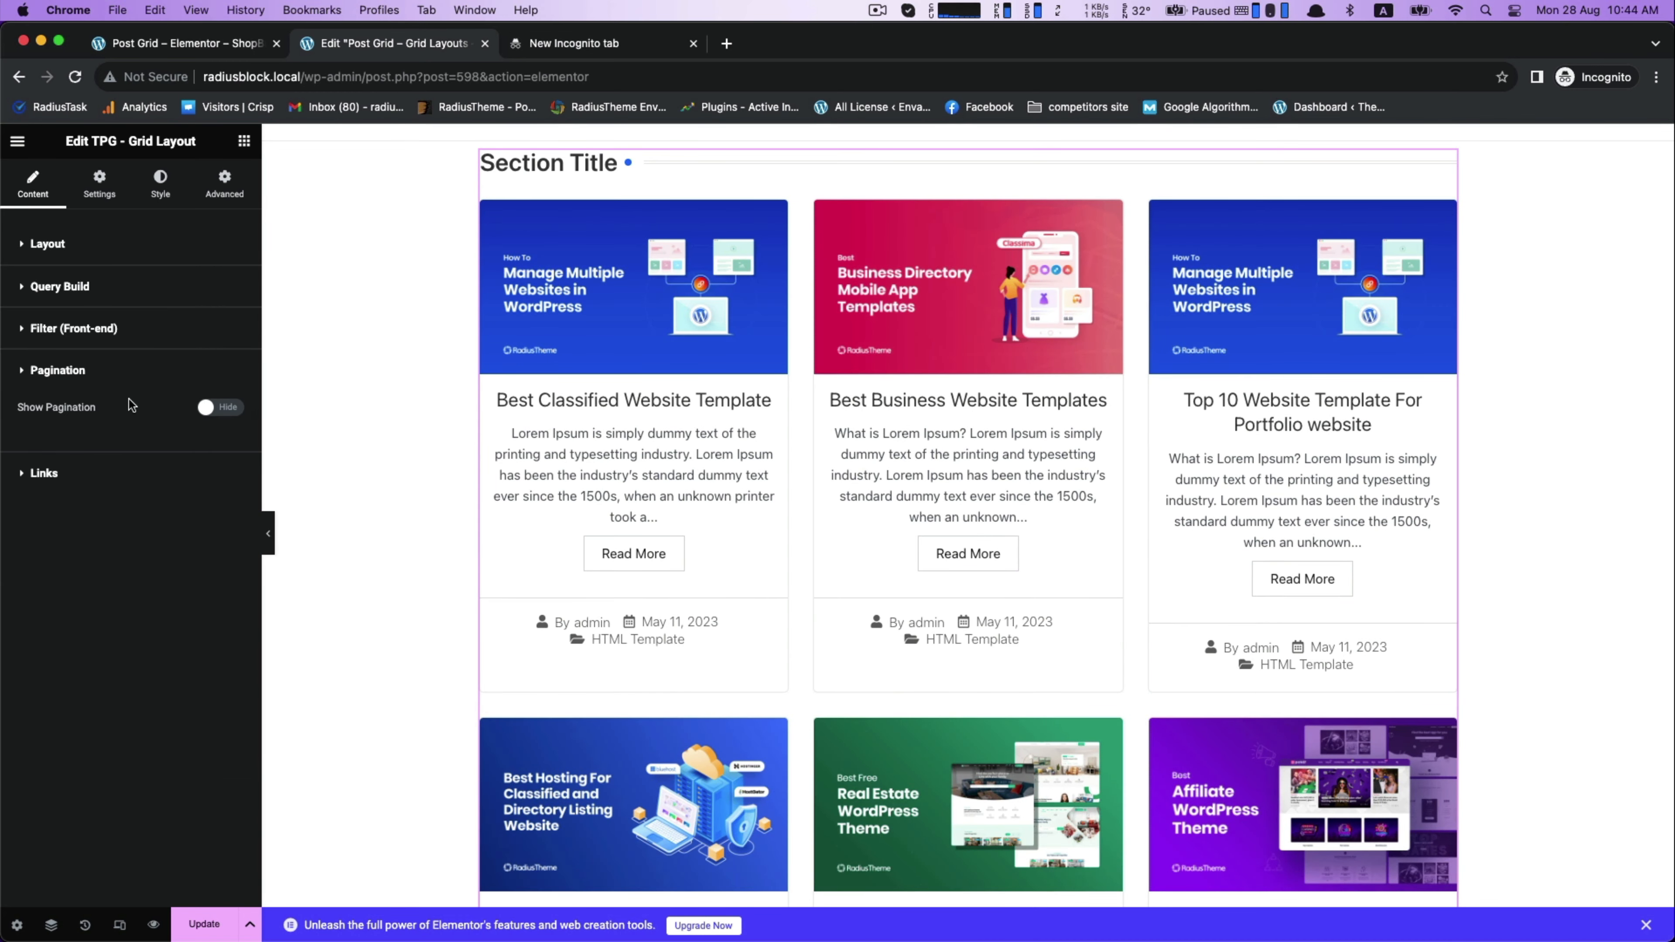
pyautogui.click(233, 408)
pyautogui.scroll(-10, 990, 581)
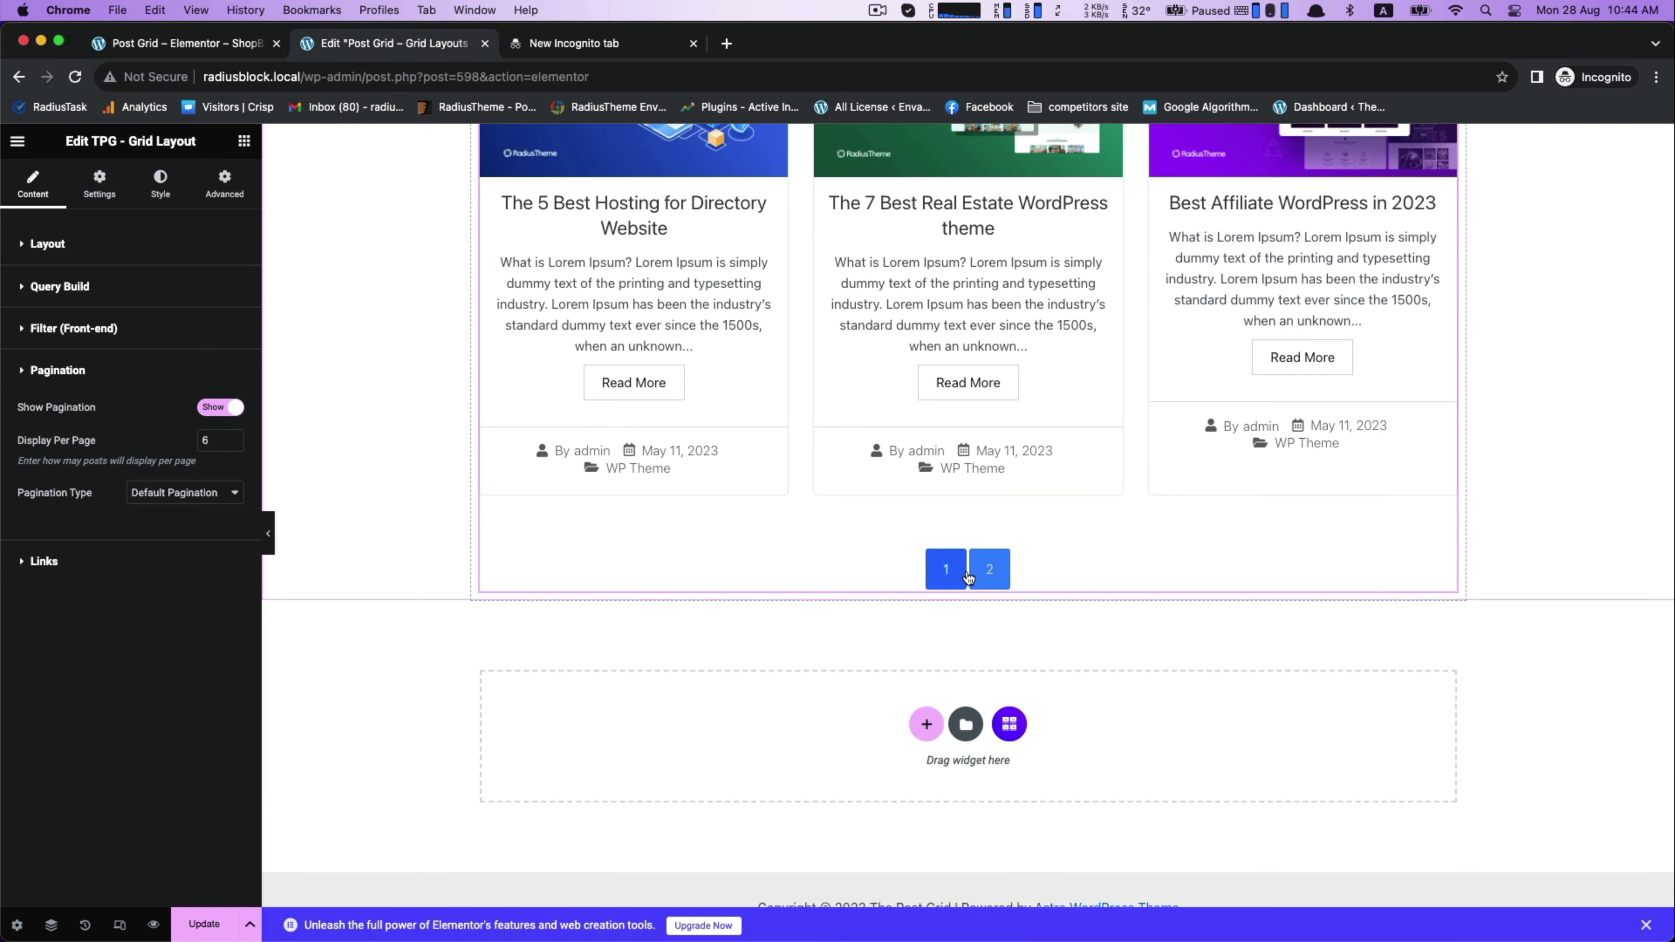
pyautogui.click(220, 407)
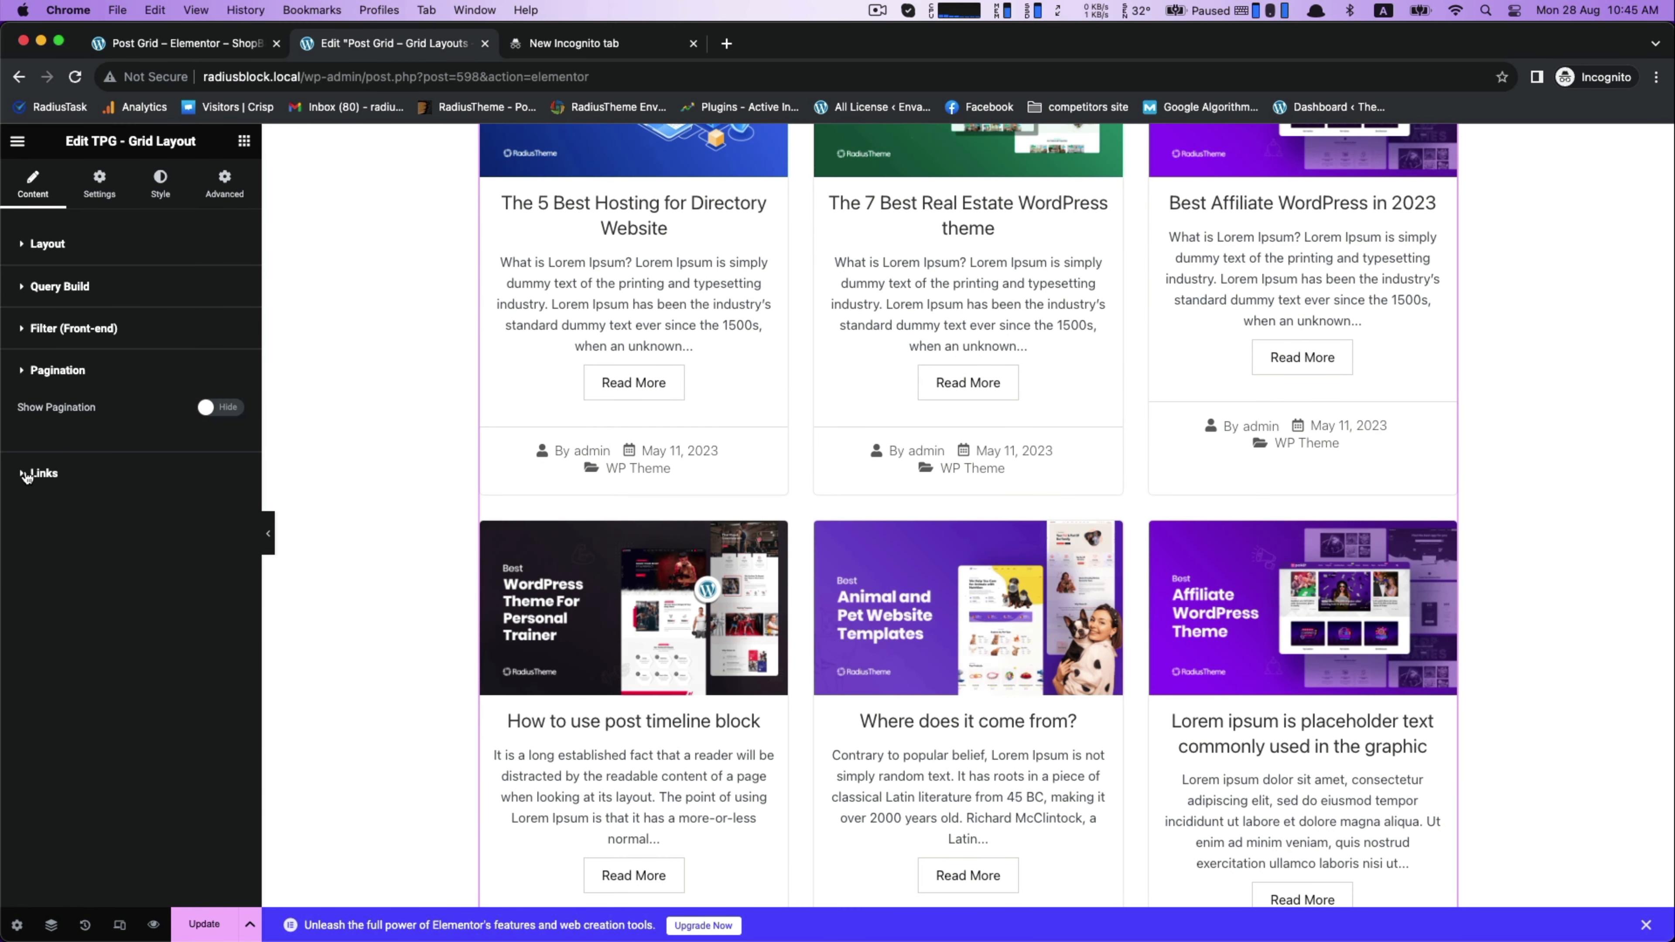
# Set the post link type to Single Popup and update the page
pyautogui.click(26, 475)
pyautogui.click(149, 454)
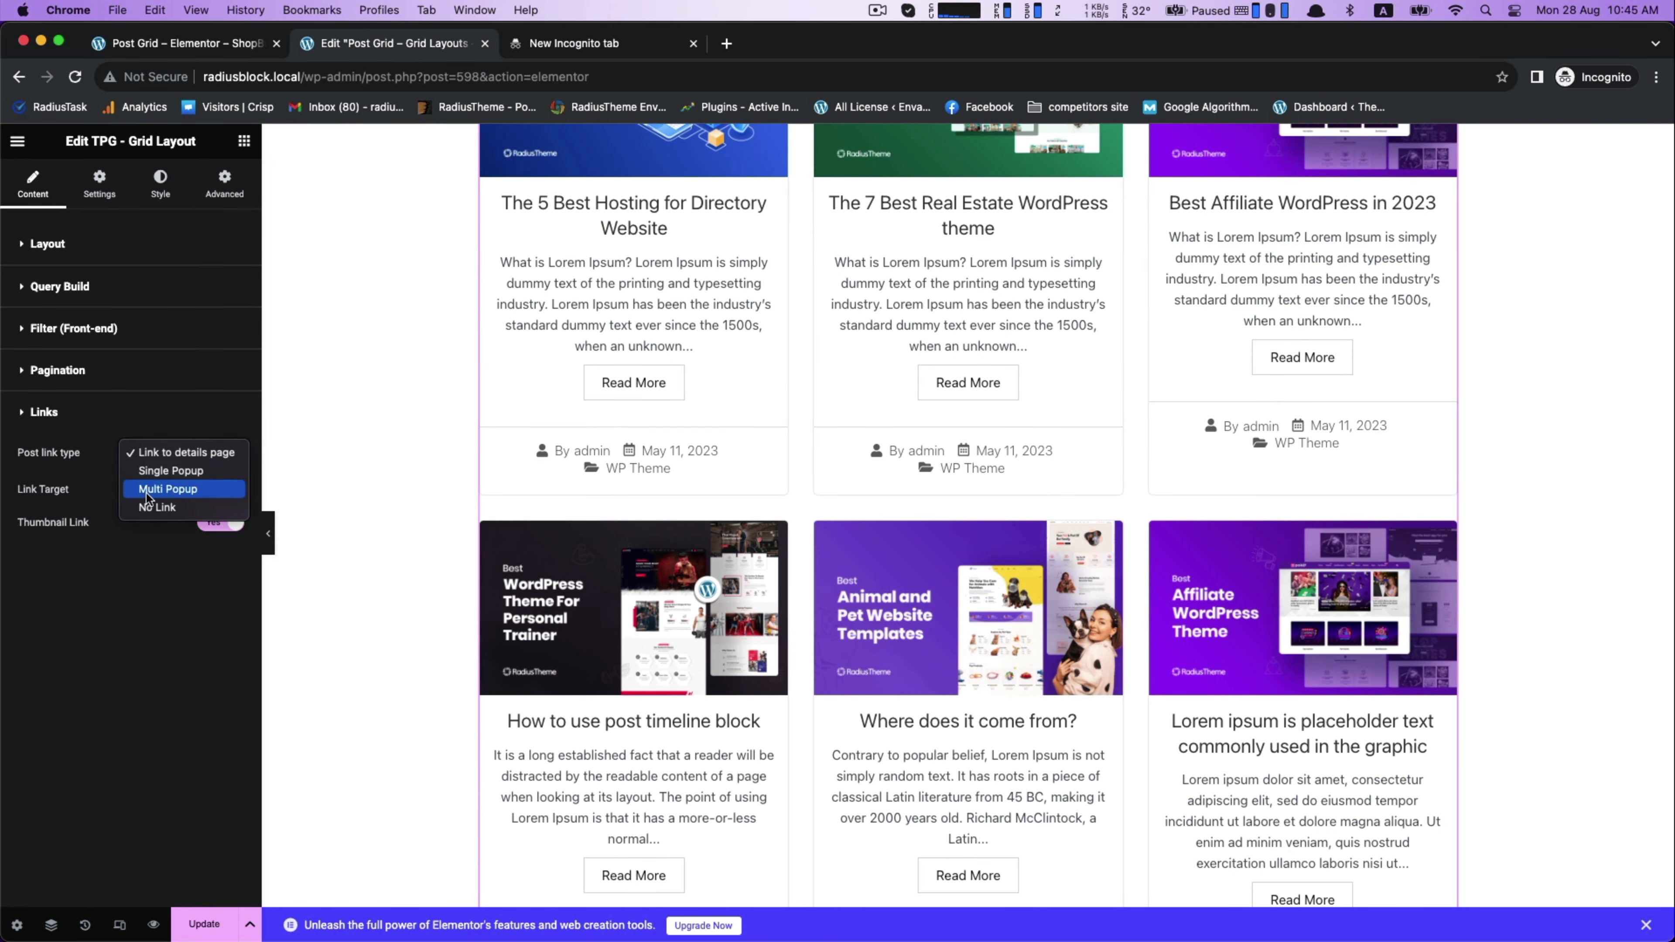
pyautogui.click(184, 472)
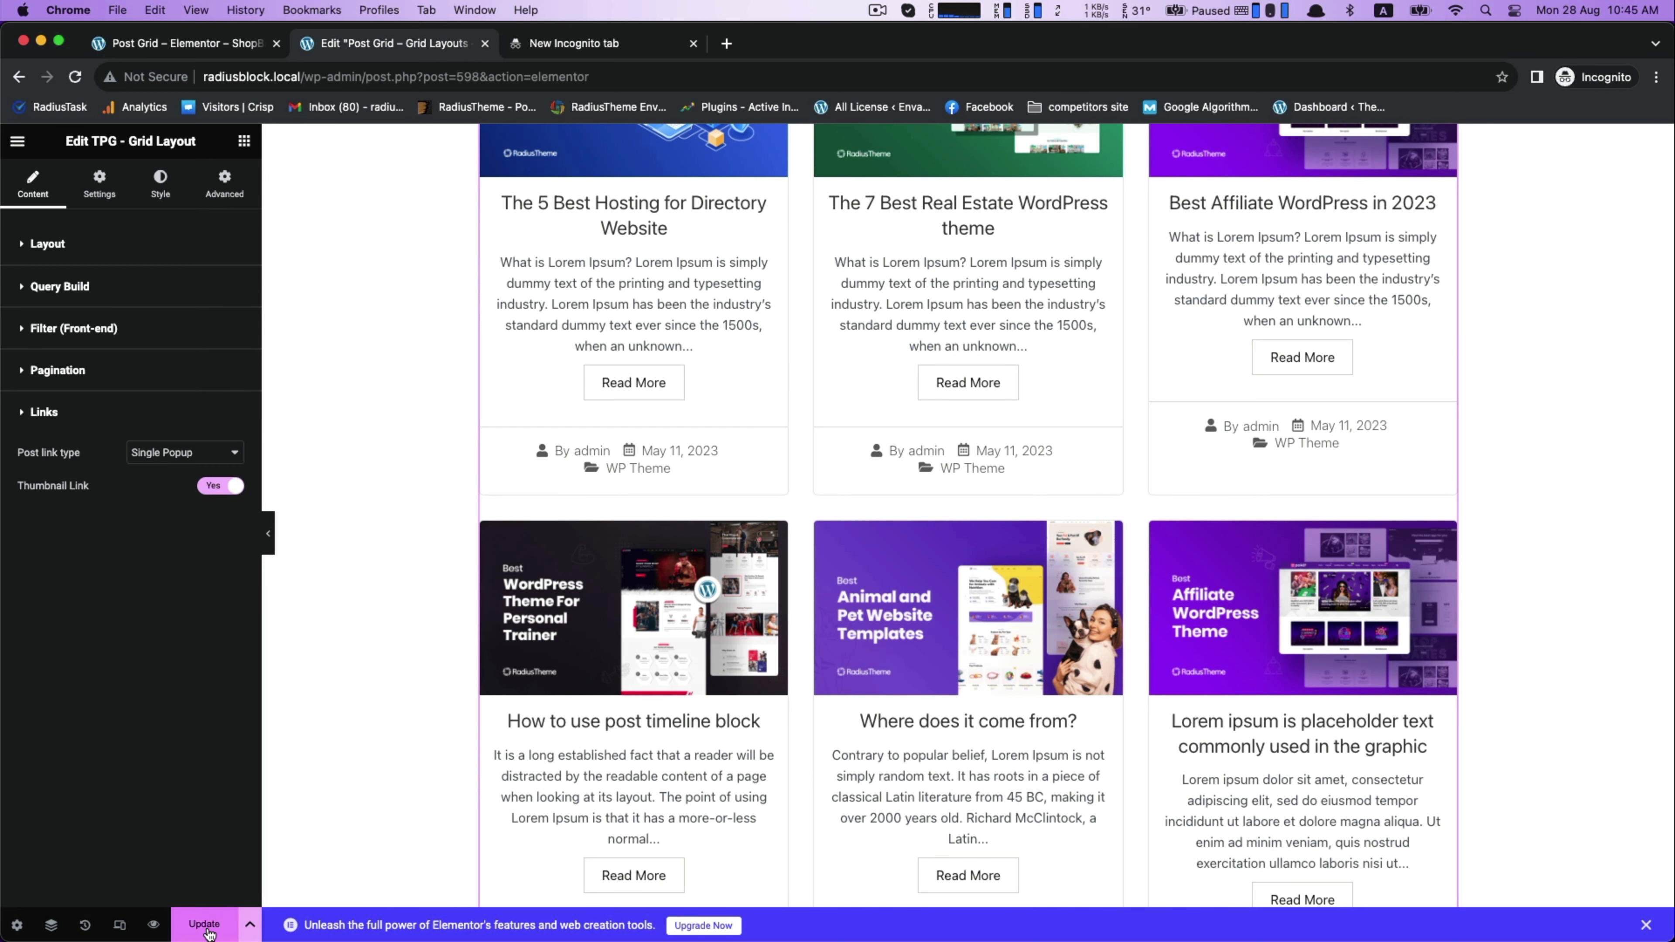
# View the published page, open the Best Classified Website Template post and read through its popup
pyautogui.click(244, 140)
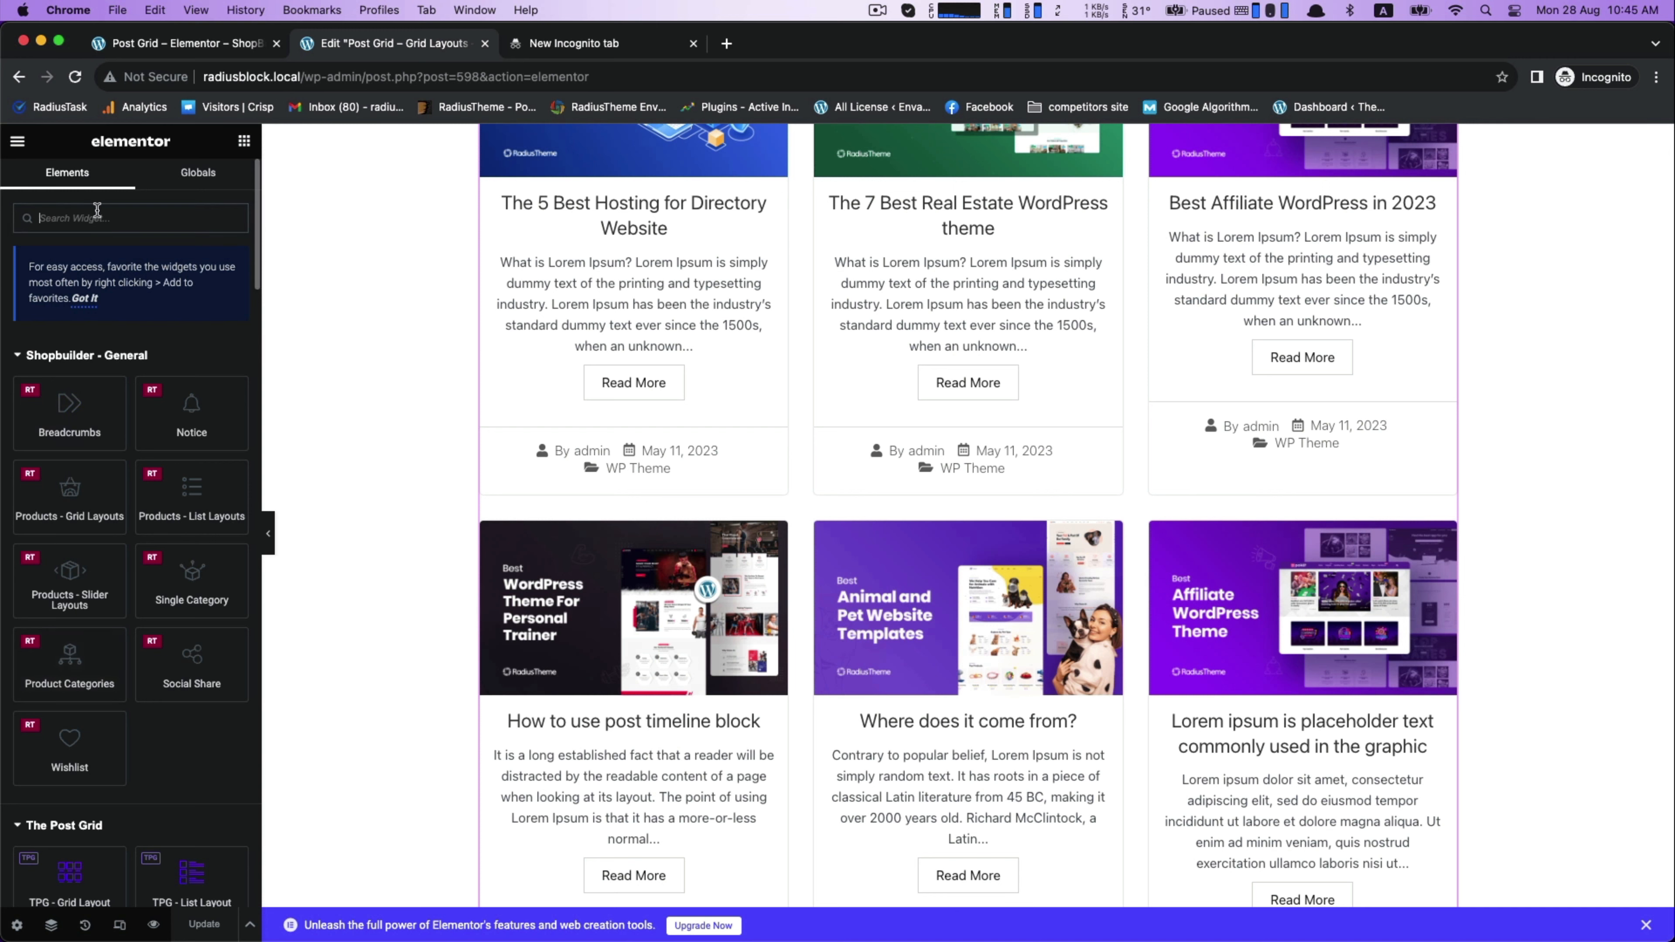
pyautogui.click(17, 140)
pyautogui.click(84, 442)
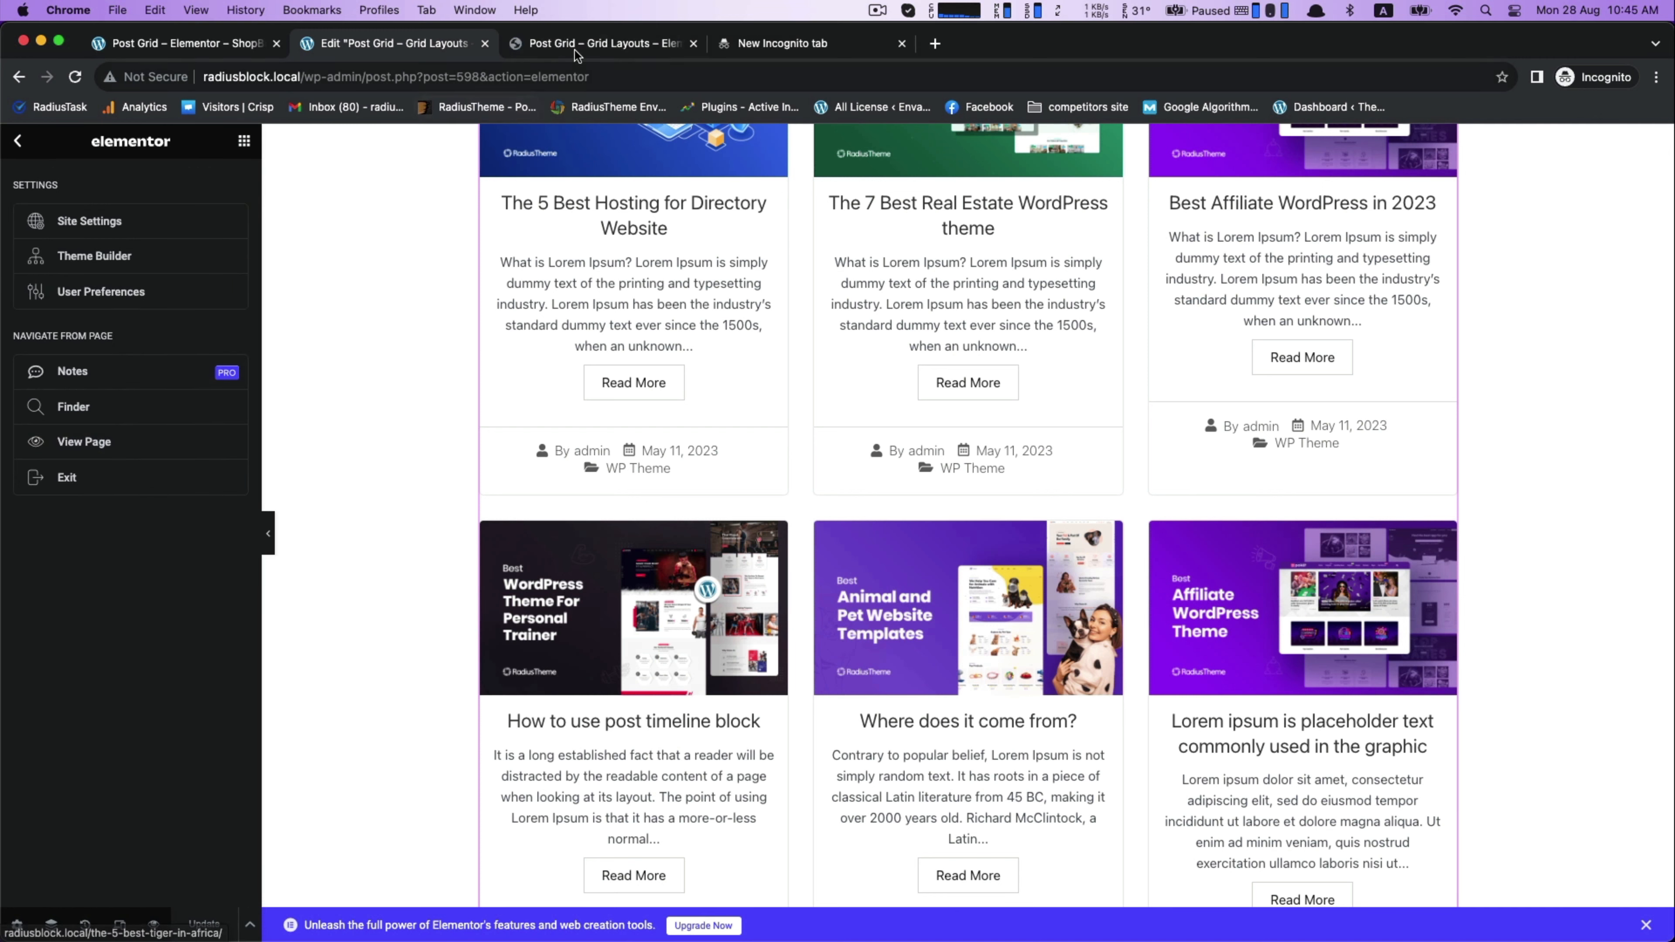
pyautogui.click(585, 481)
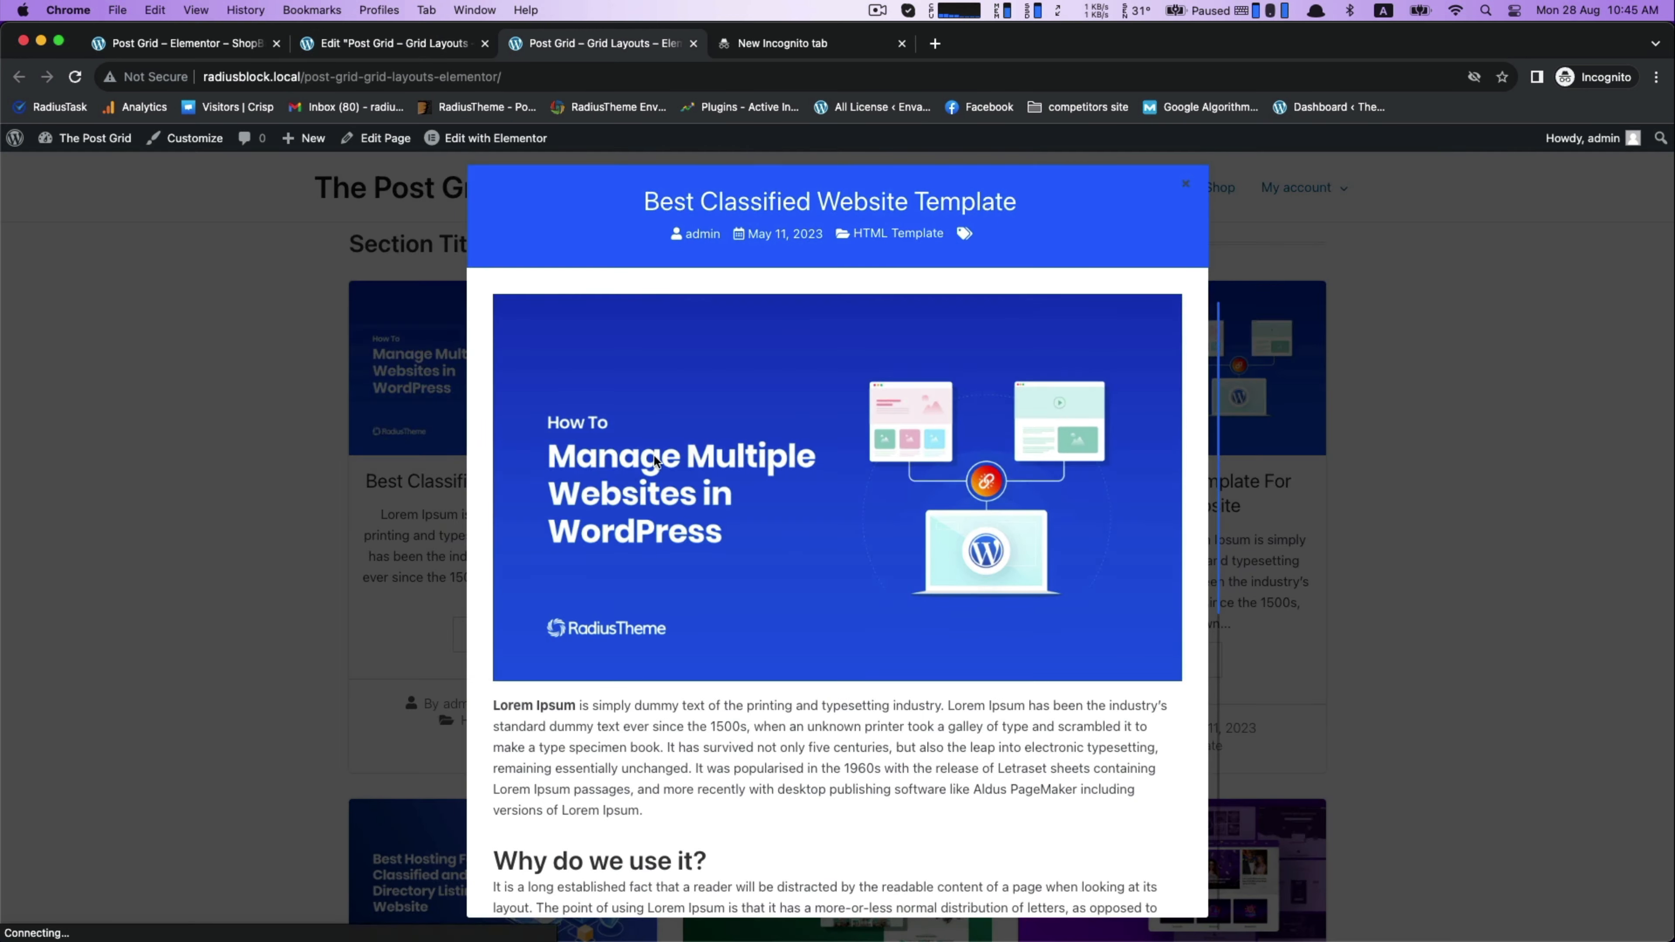
pyautogui.scroll(-8, 837, 565)
pyautogui.scroll(10, 998, 377)
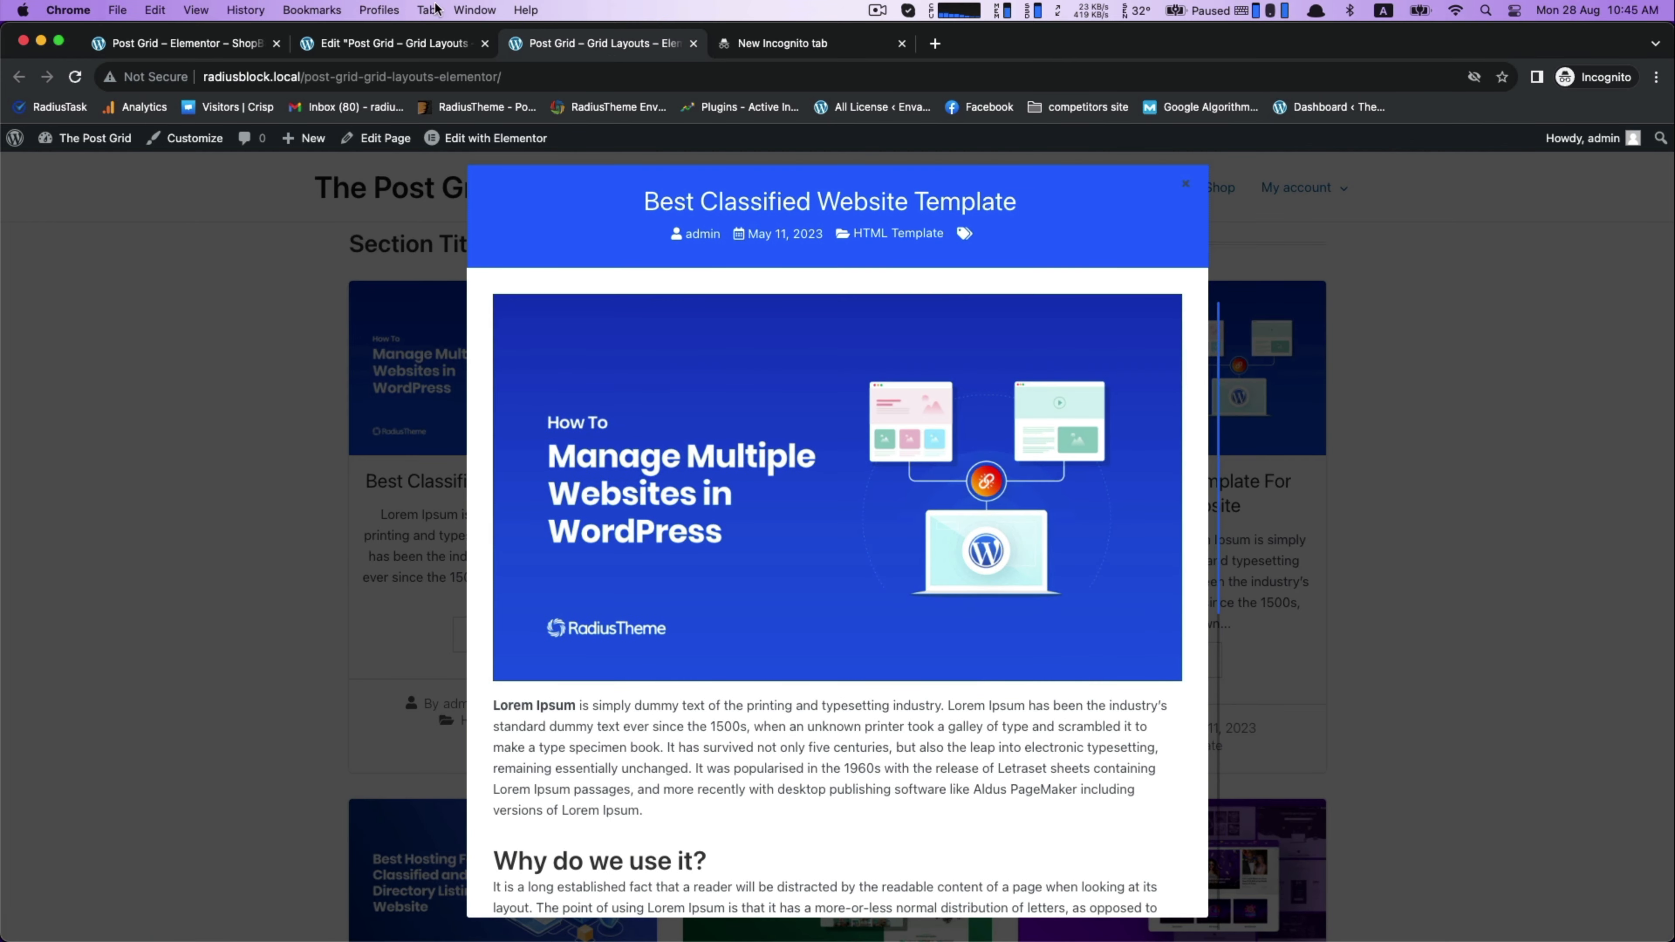
# Back in the page editor, set the grid widget's post link type to Multi Popup
pyautogui.click(394, 43)
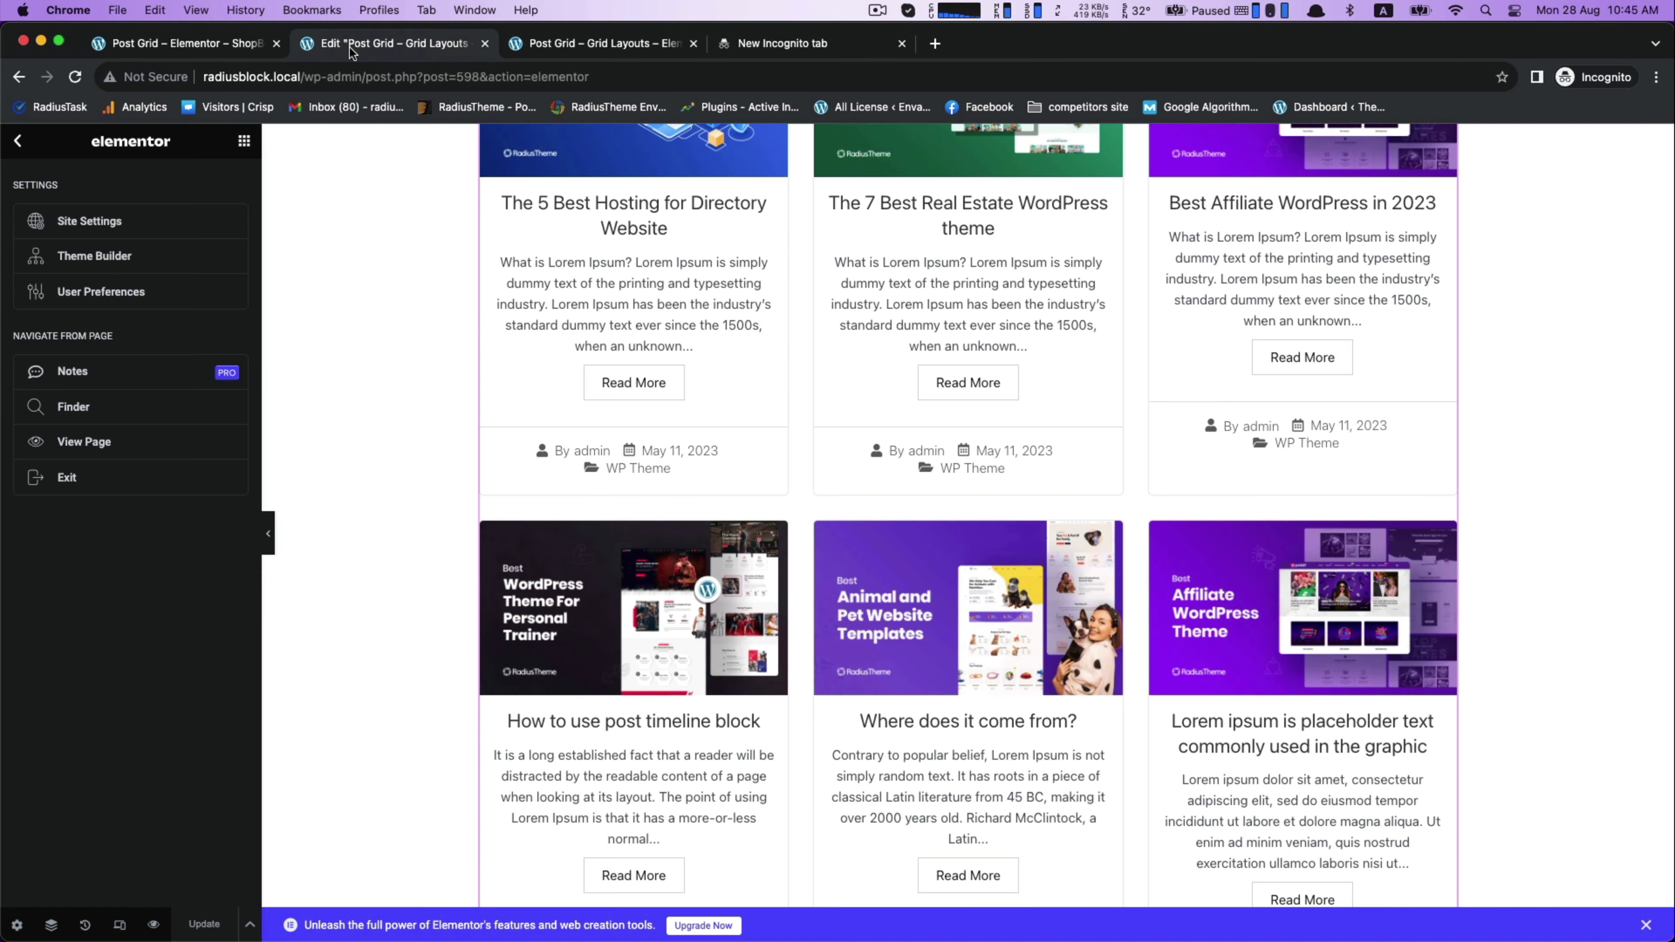
pyautogui.click(796, 456)
pyautogui.click(44, 839)
pyautogui.click(162, 455)
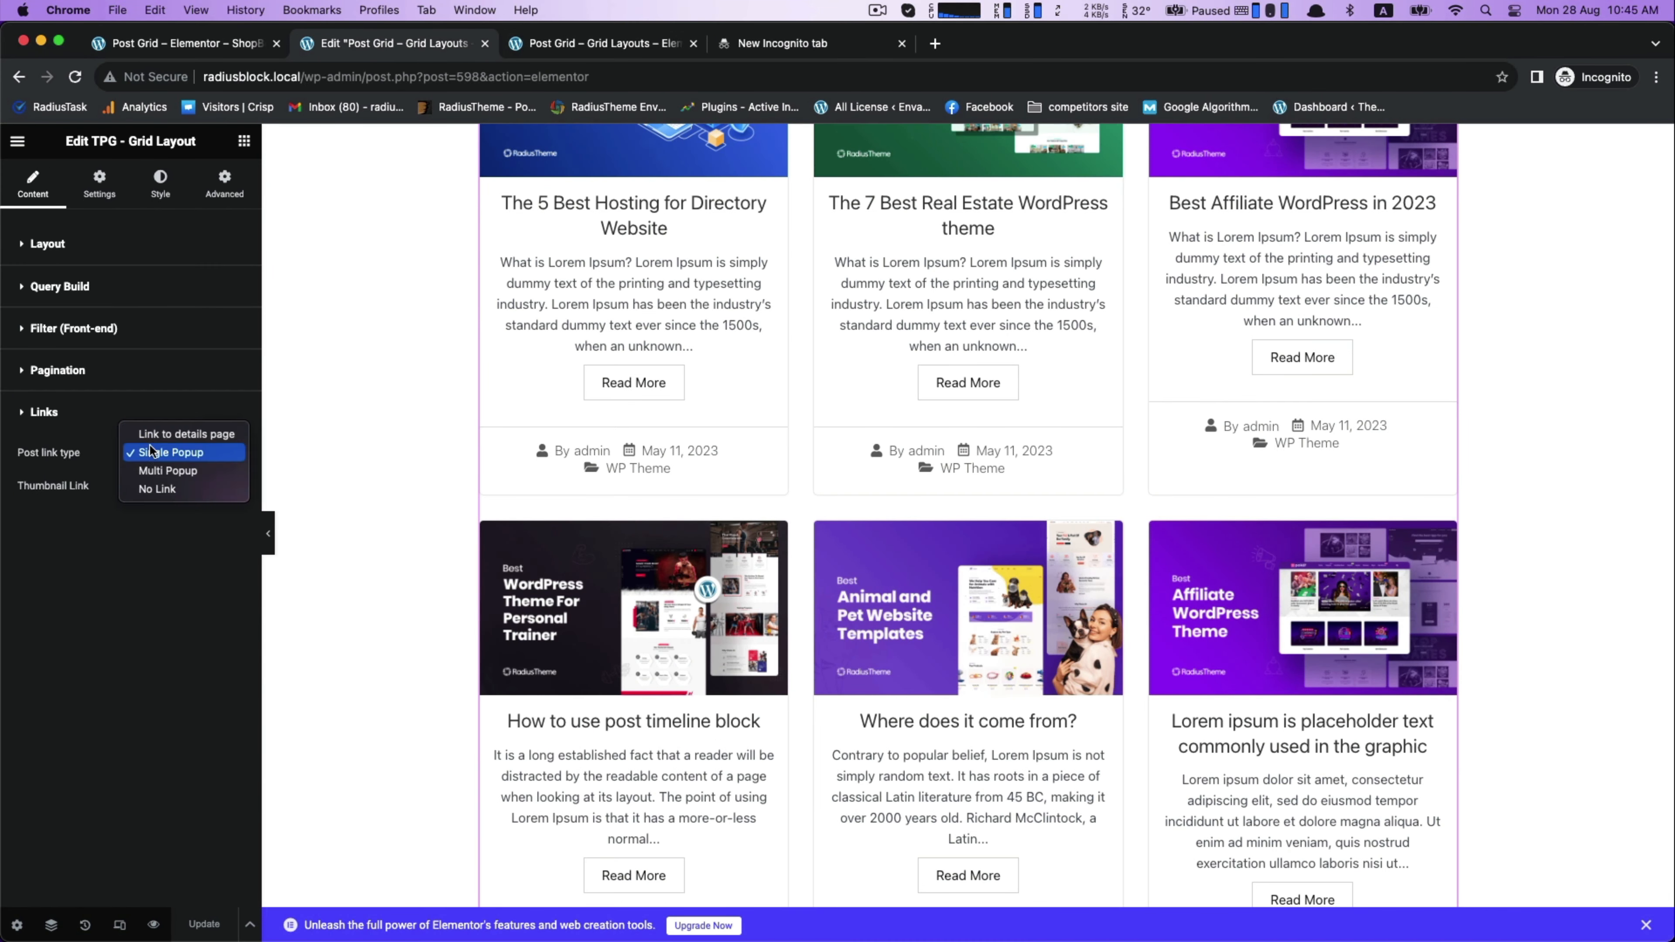
pyautogui.click(169, 470)
# Open The 7 Best Real Estate WordPress theme in the multi popup, browse through the following posts and close the popup
pyautogui.click(960, 377)
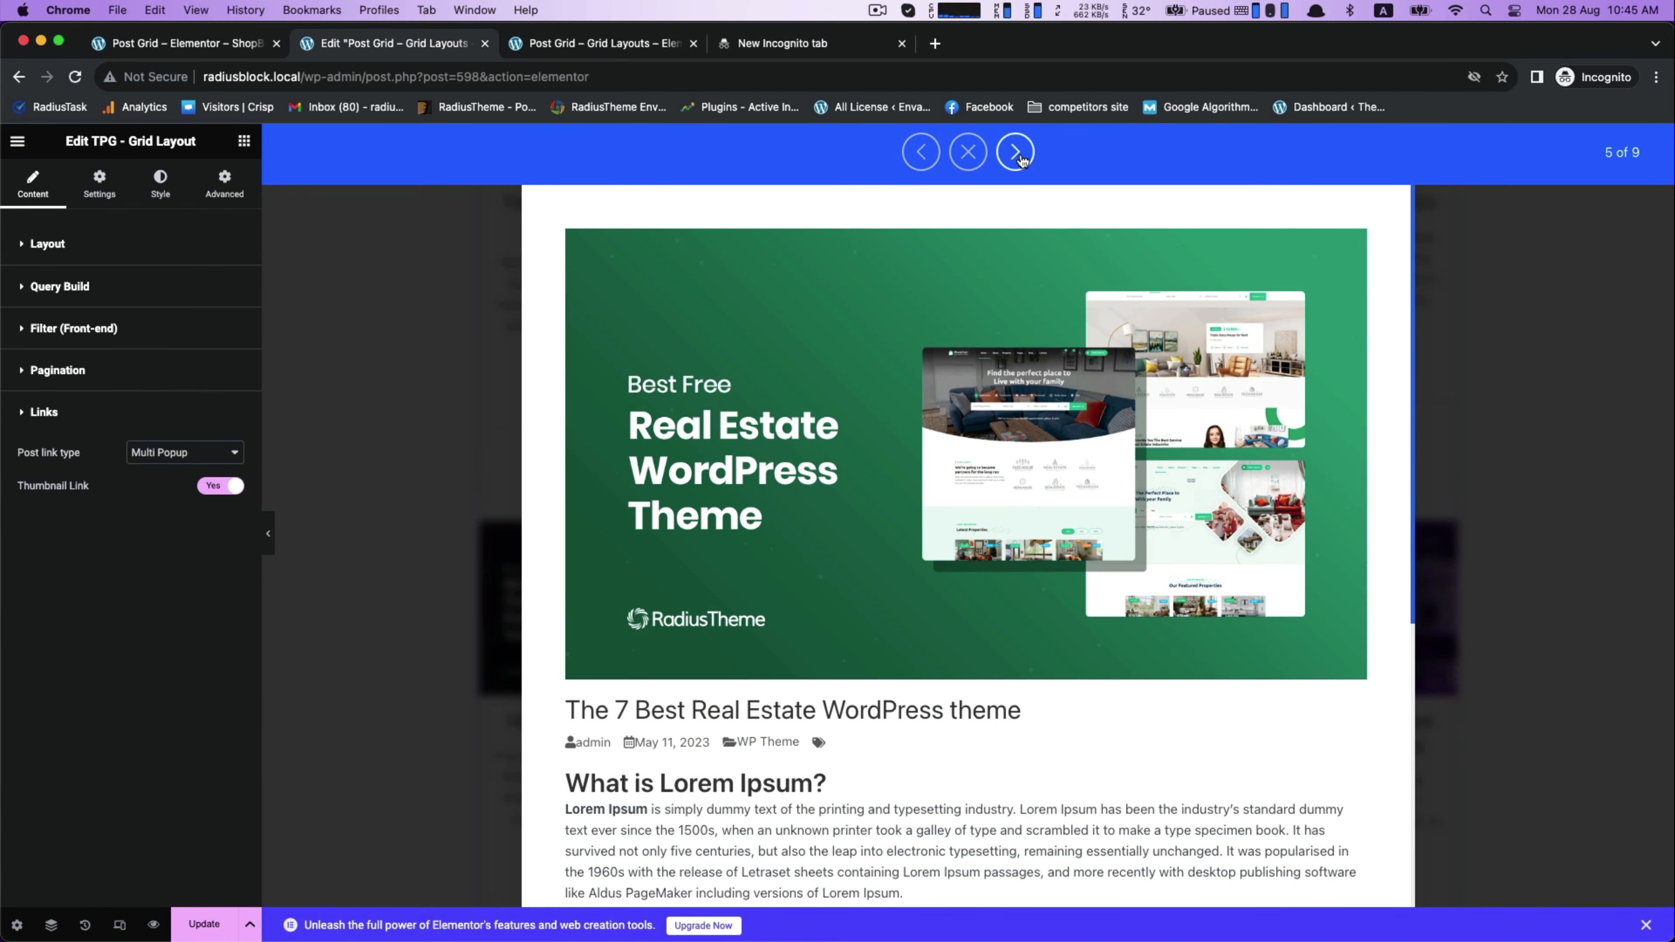
pyautogui.click(1014, 152)
pyautogui.click(1015, 152)
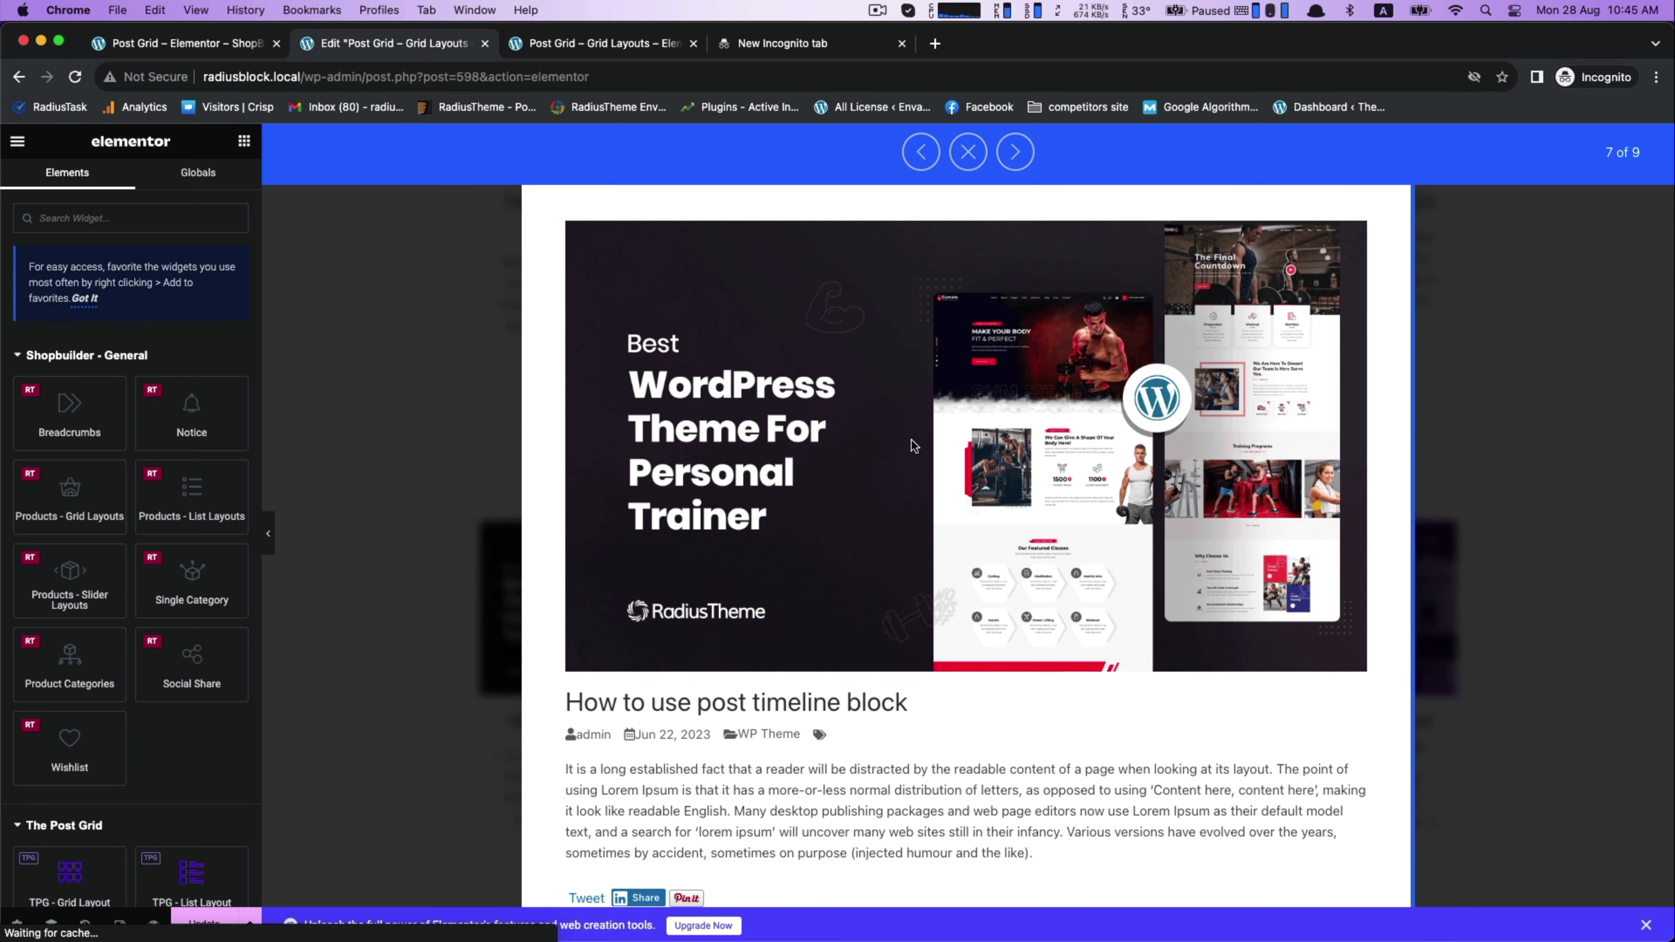
pyautogui.click(1014, 164)
pyautogui.scroll(-5, 830, 420)
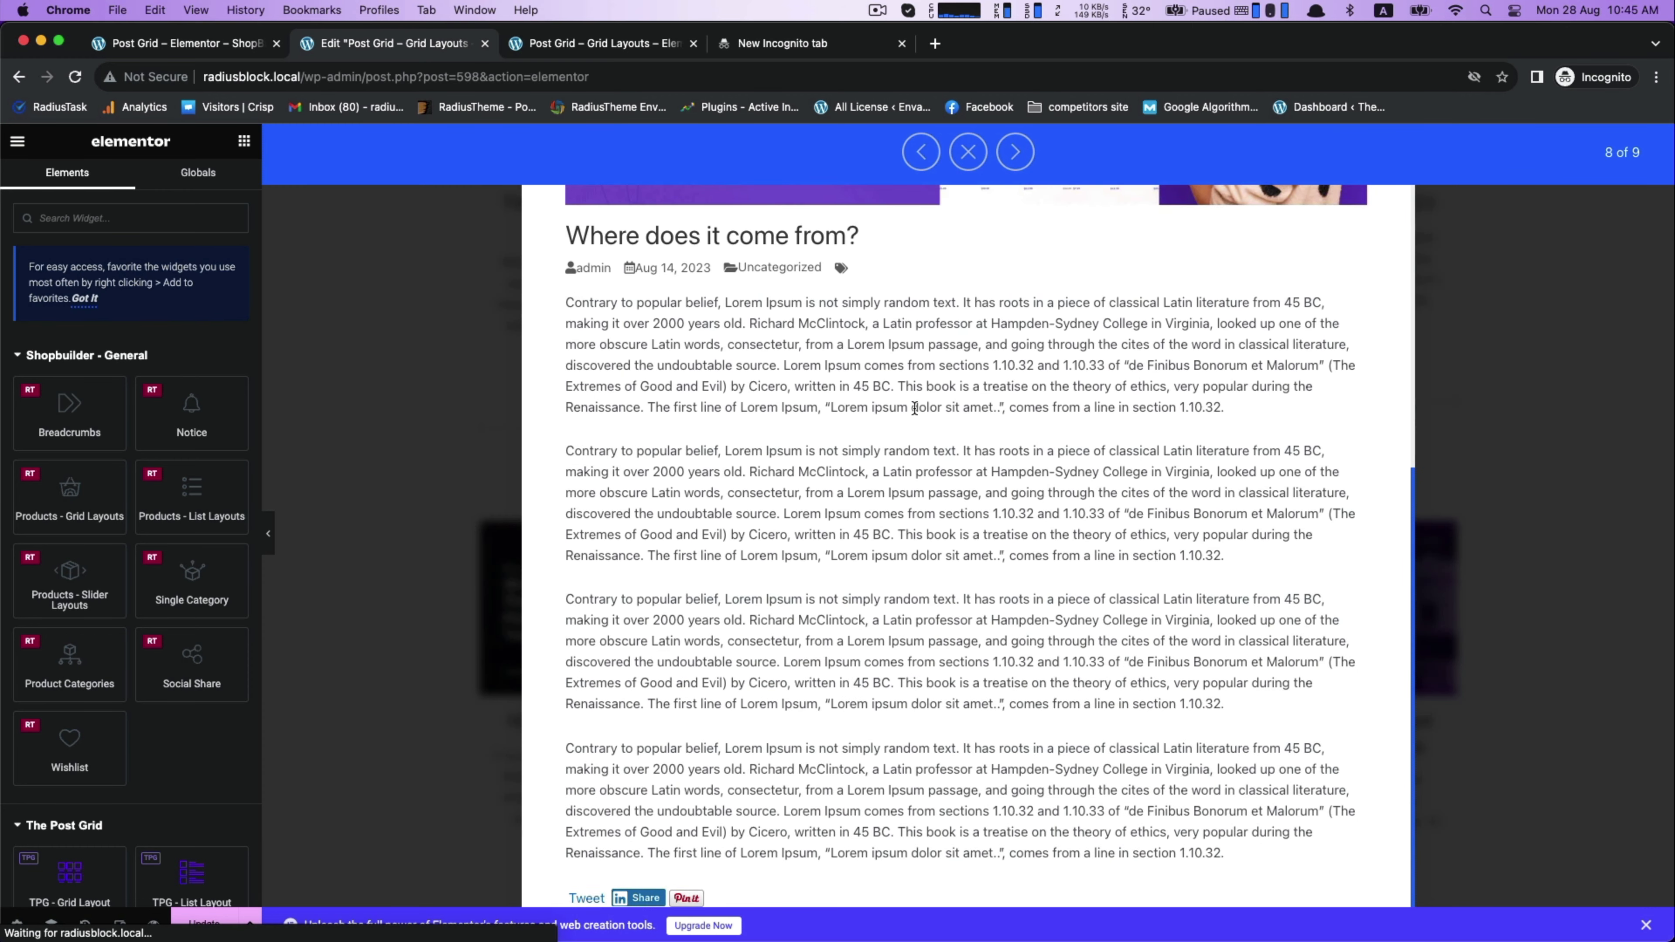
pyautogui.click(970, 153)
# Set the grid widget's post link type back to Link to details page
pyautogui.click(791, 465)
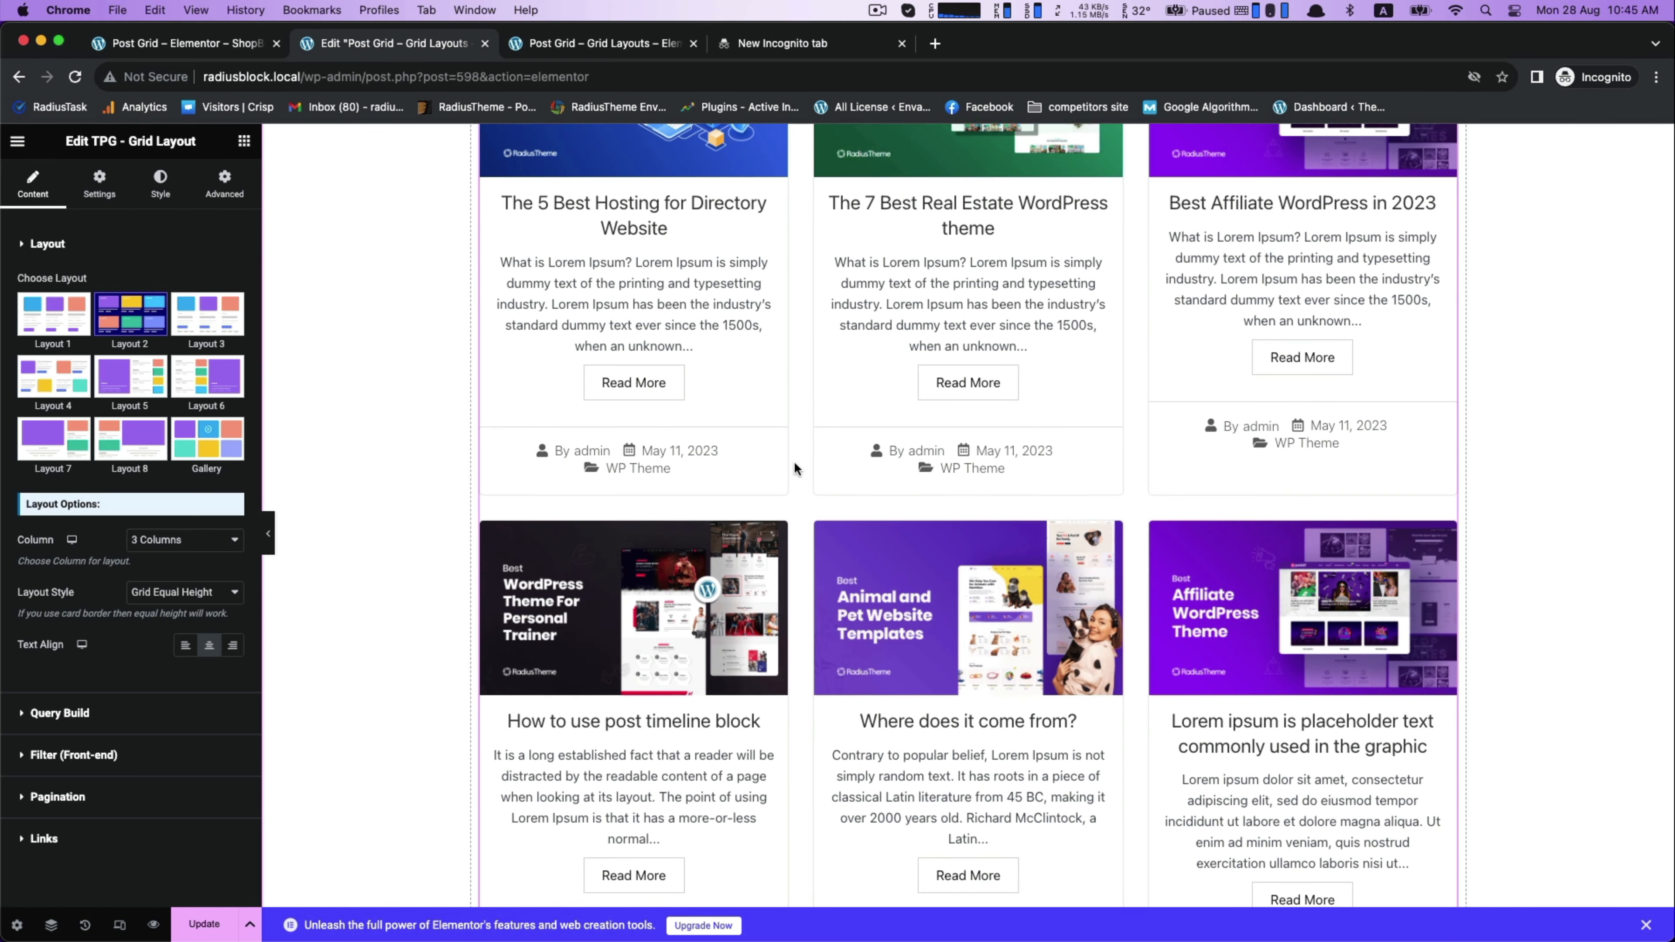
pyautogui.click(46, 842)
pyautogui.click(140, 458)
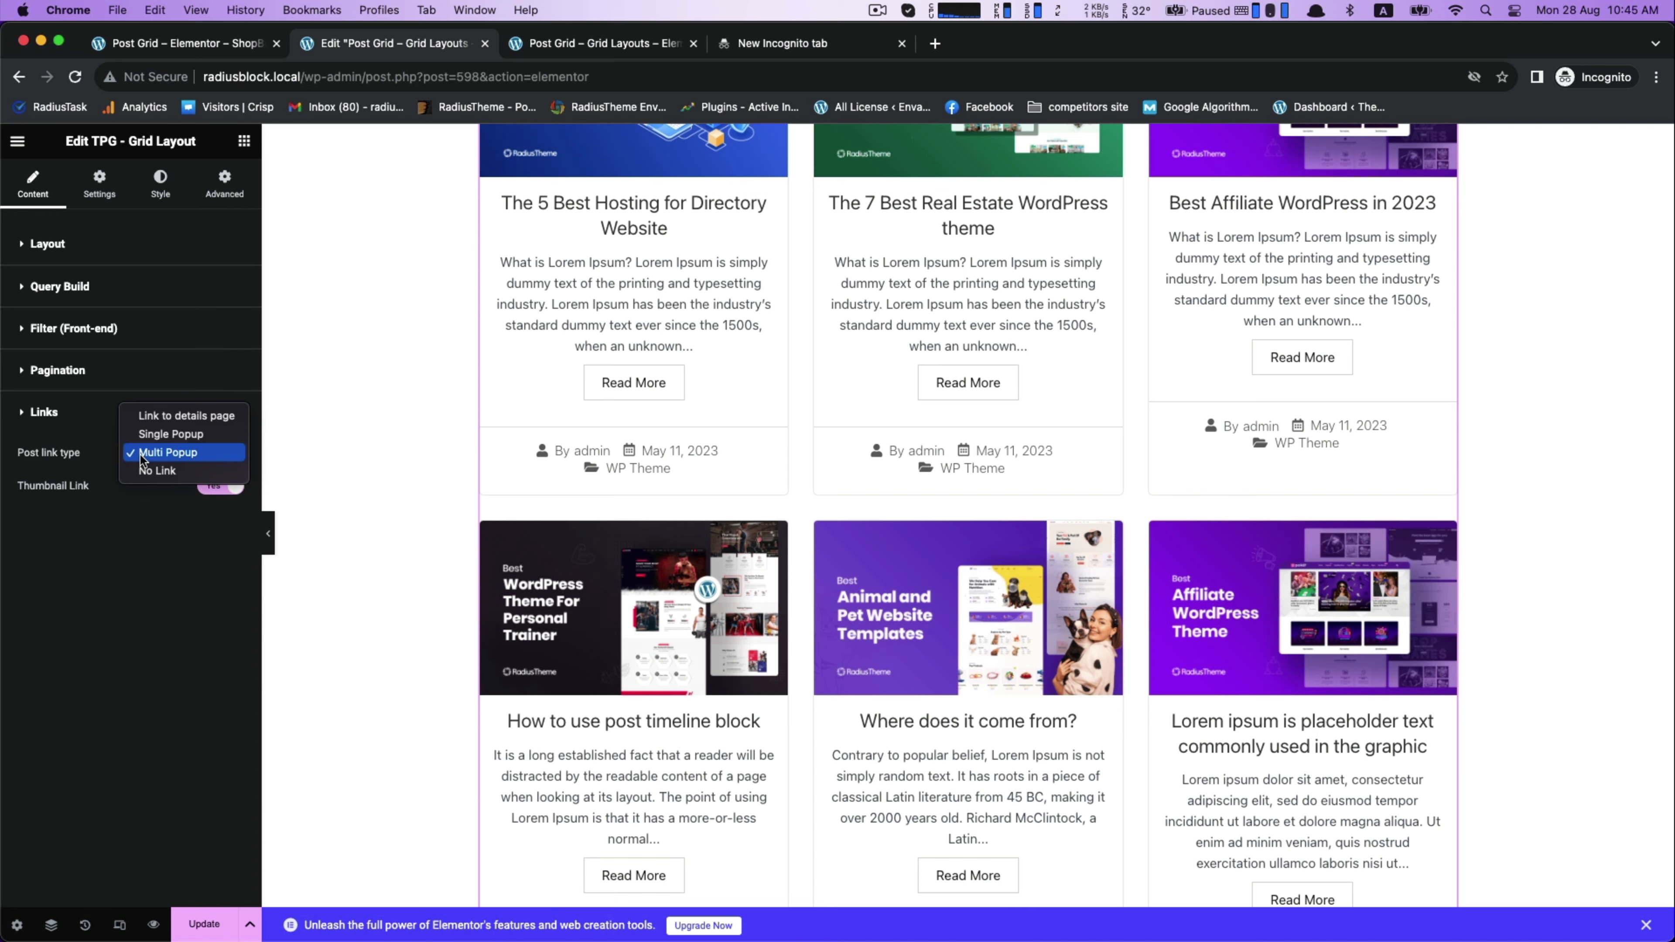
pyautogui.click(186, 416)
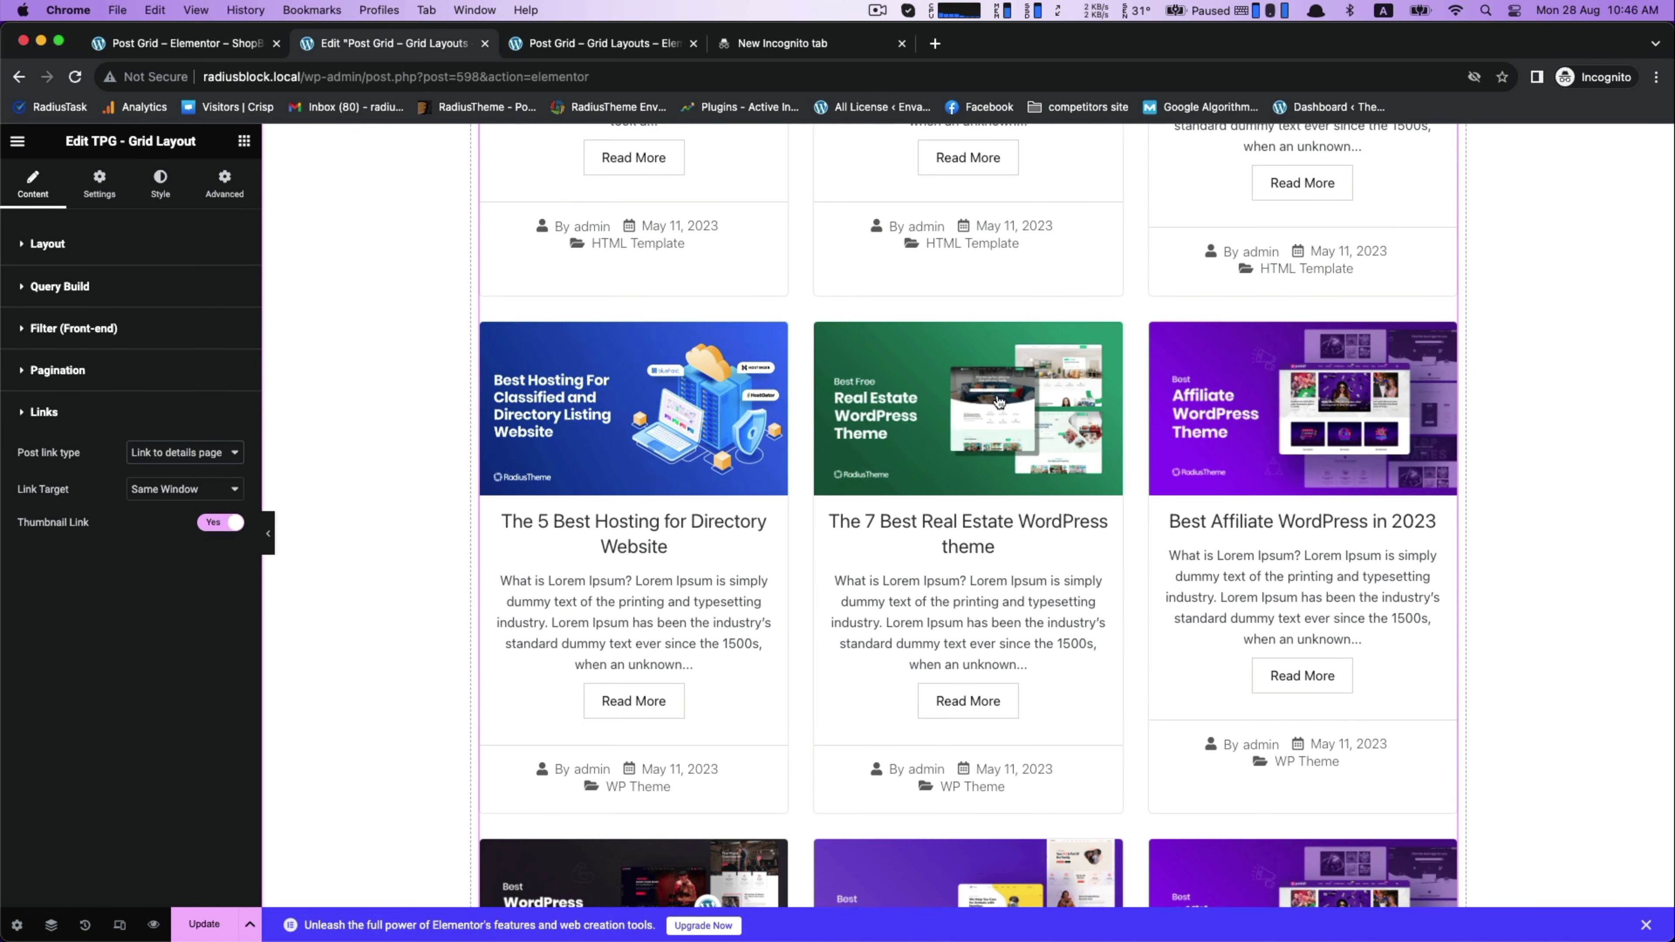
# Turn the thumbnail link off and on again, and update the page
pyautogui.click(220, 521)
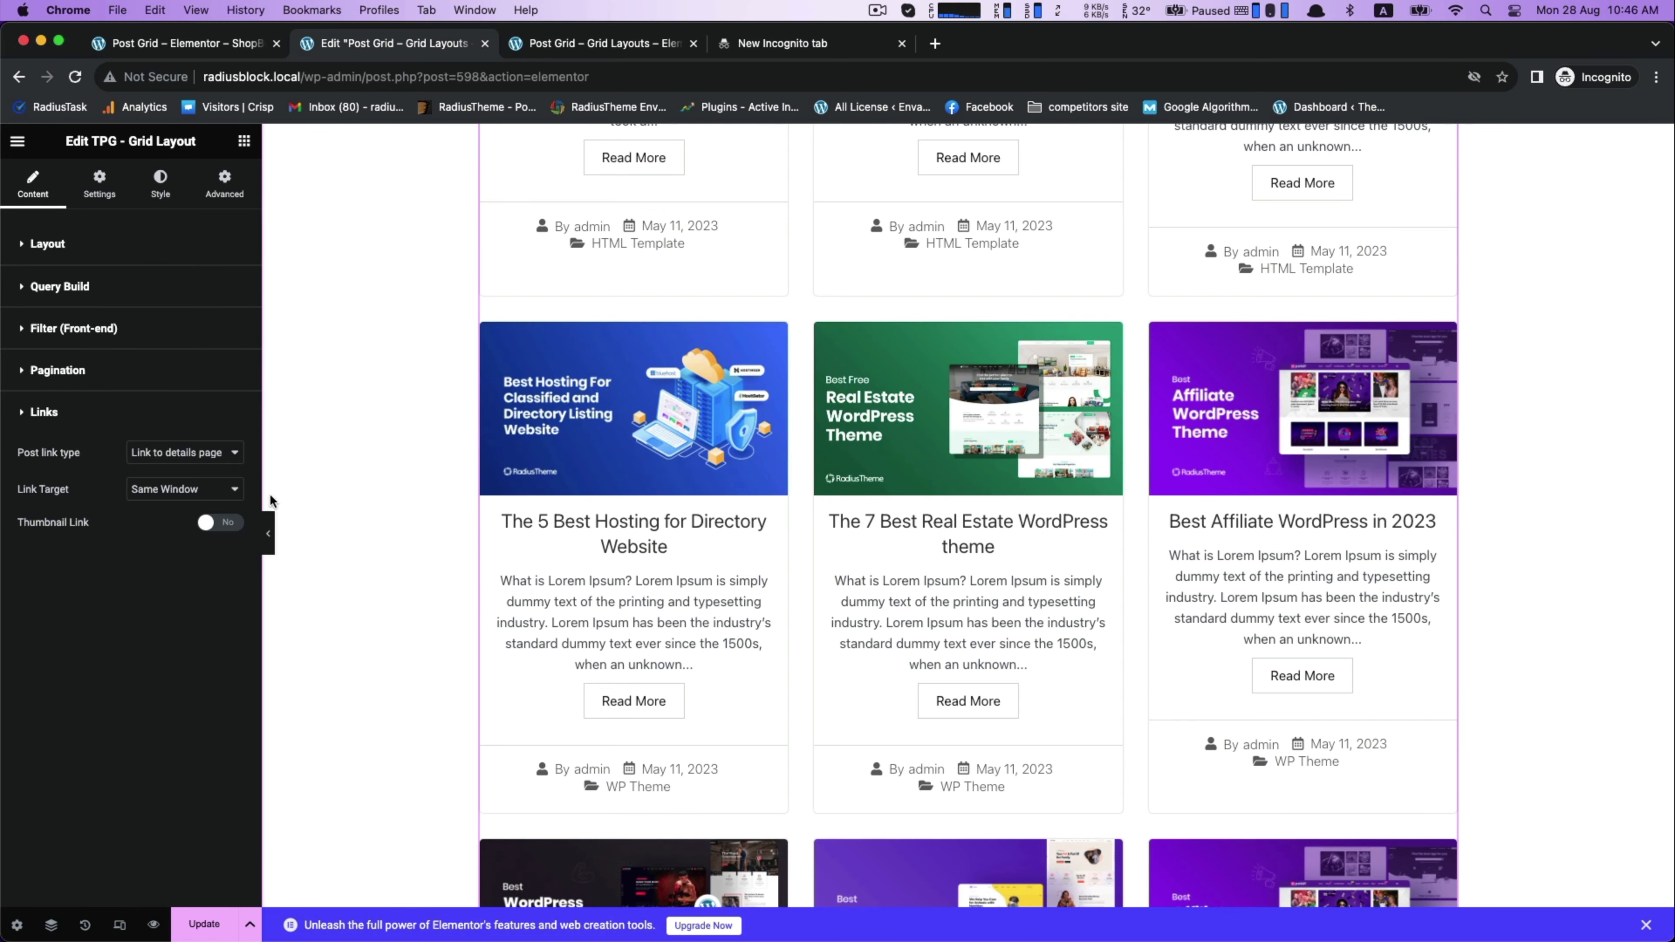
pyautogui.click(227, 522)
pyautogui.click(203, 923)
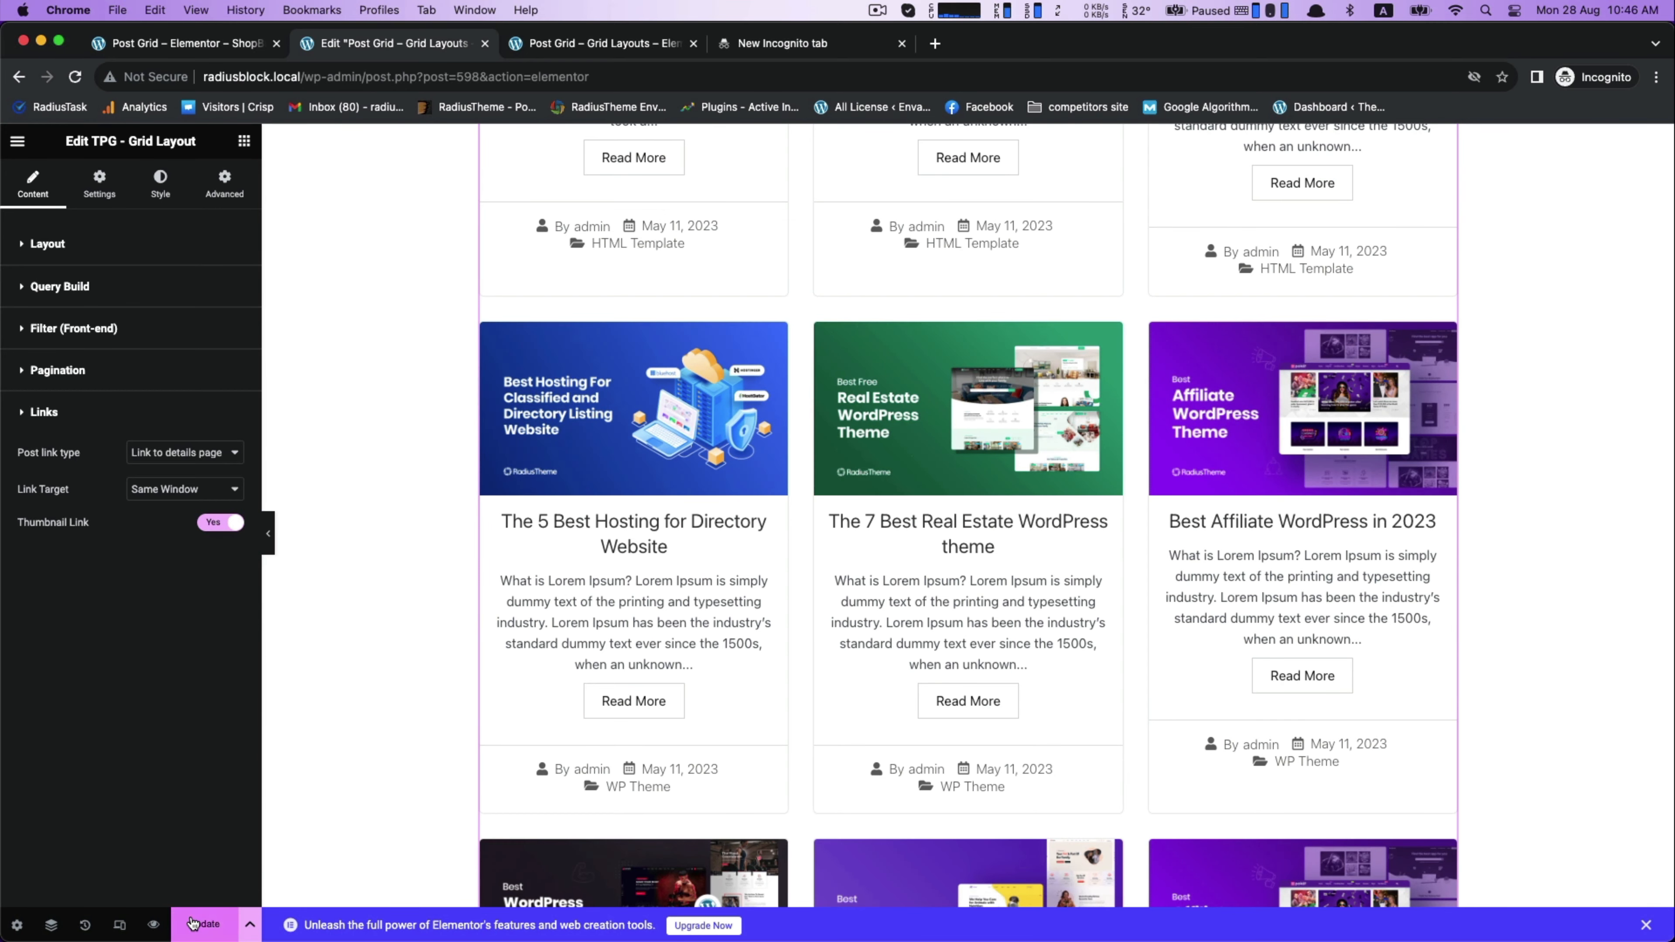
# Hide the grid's section title in the widget's field selection
pyautogui.click(99, 184)
pyautogui.scroll(6, 597, 378)
pyautogui.scroll(2, 595, 376)
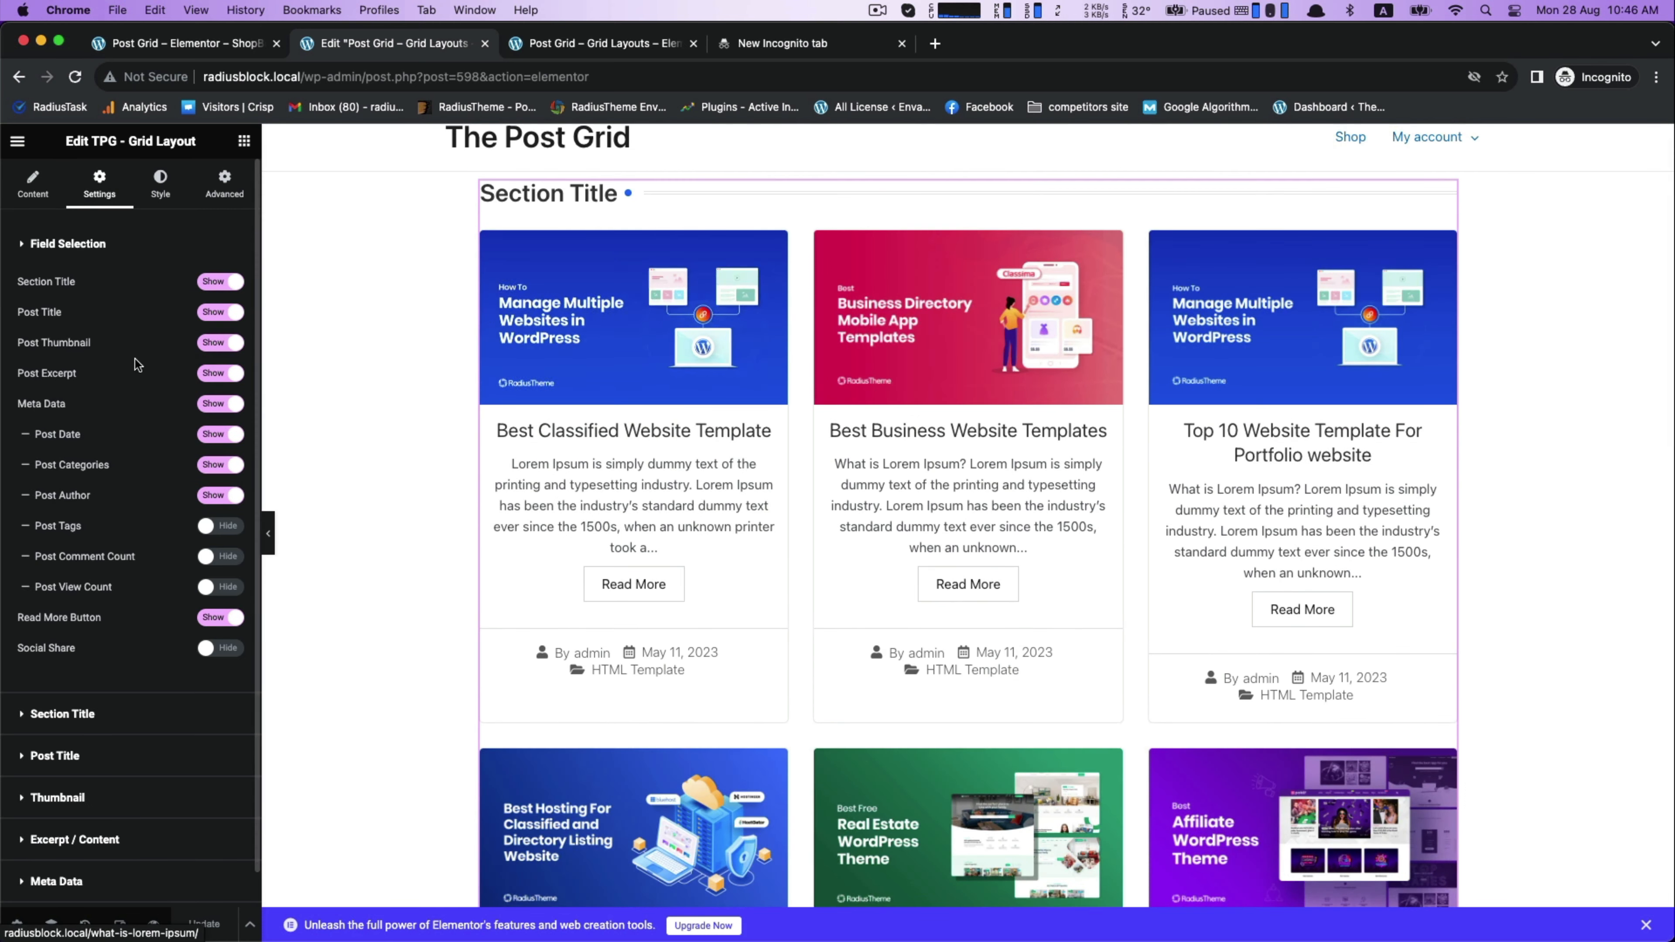
pyautogui.click(208, 283)
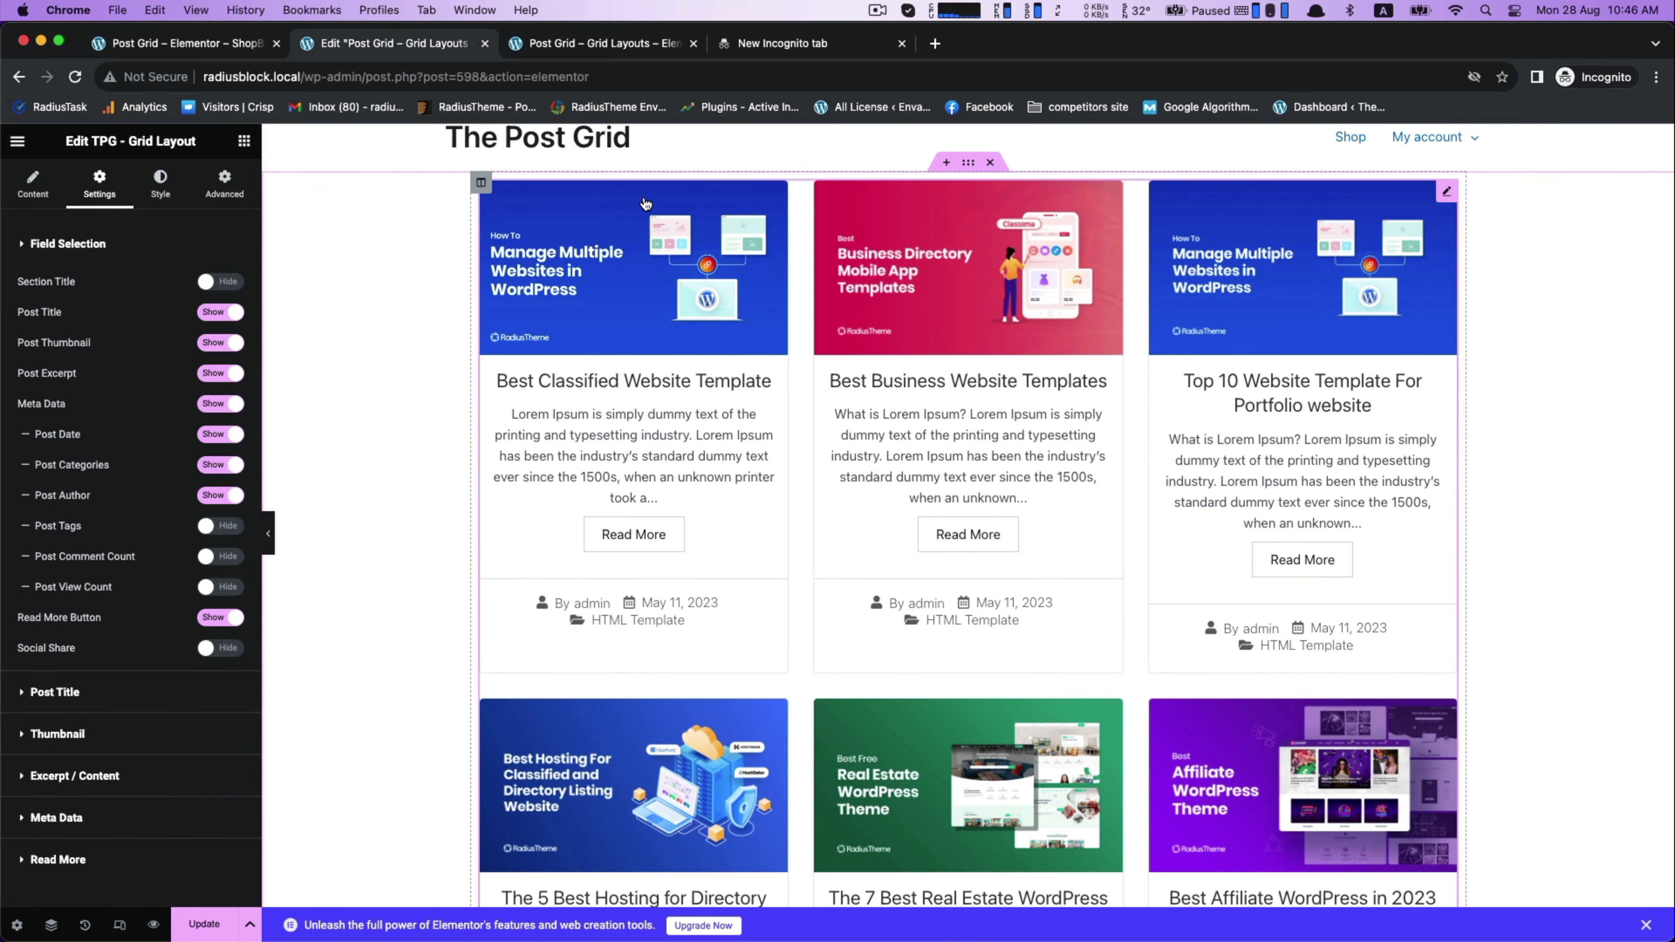
pyautogui.click(210, 285)
pyautogui.click(212, 287)
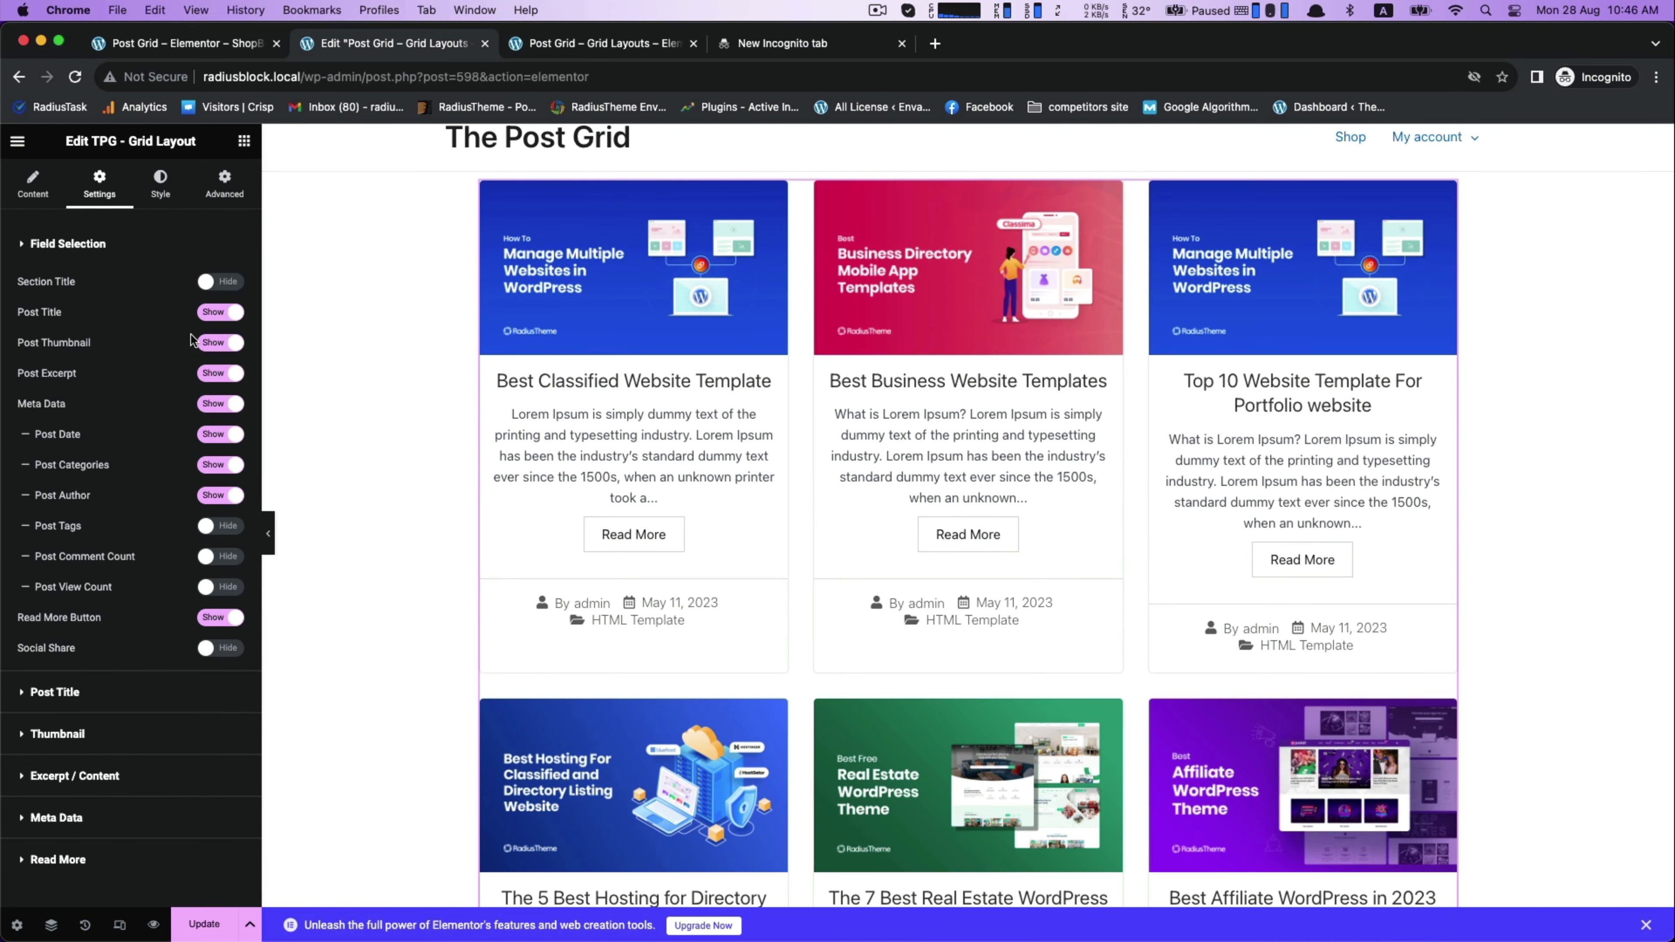
# Try hiding the post title and the post excerpt, showing each of them again
pyautogui.click(215, 318)
pyautogui.click(240, 316)
pyautogui.click(204, 380)
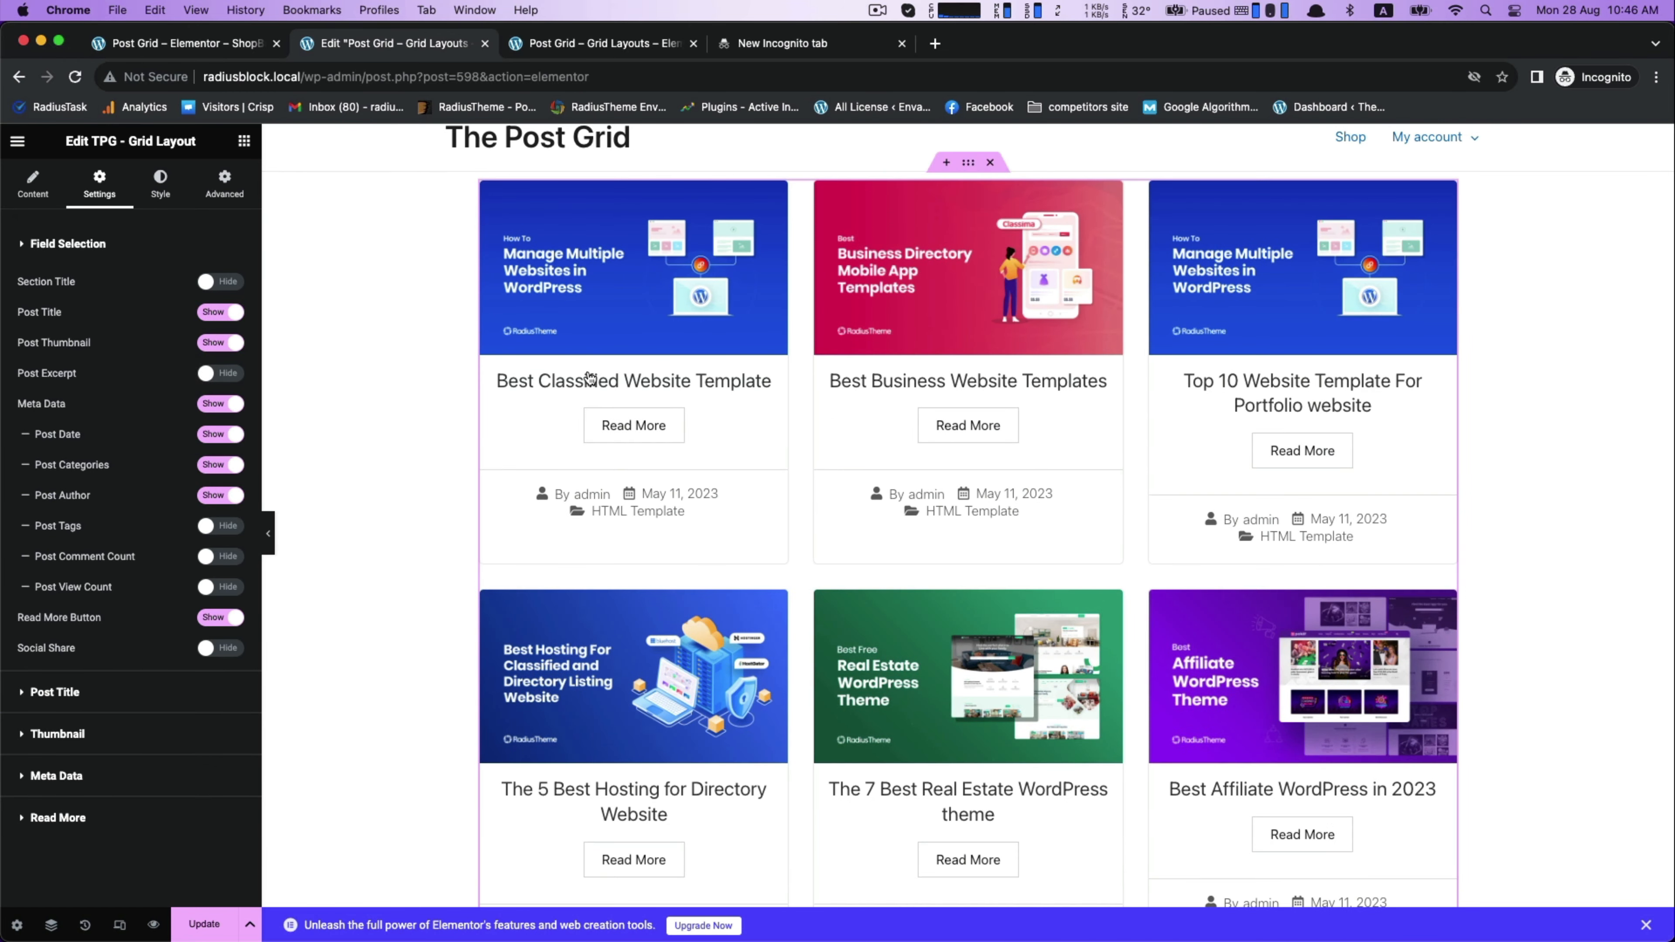
pyautogui.click(224, 381)
# Hide the posts' meta data, and toggle the Read More button off and back on
pyautogui.click(204, 409)
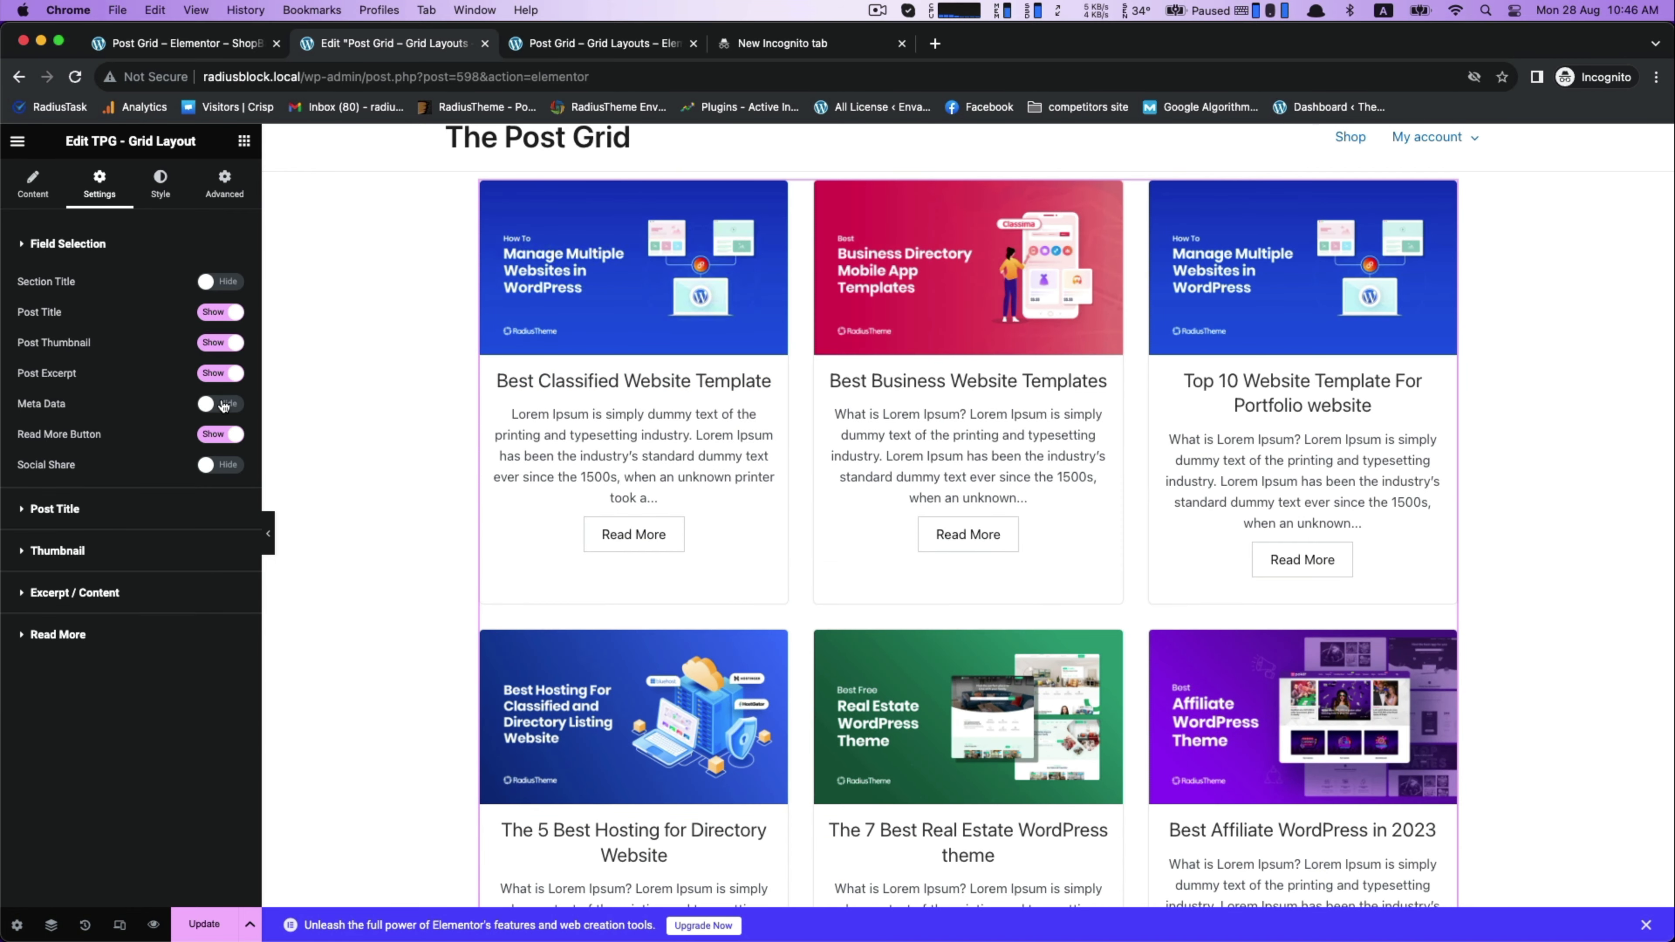
pyautogui.click(224, 406)
pyautogui.click(210, 405)
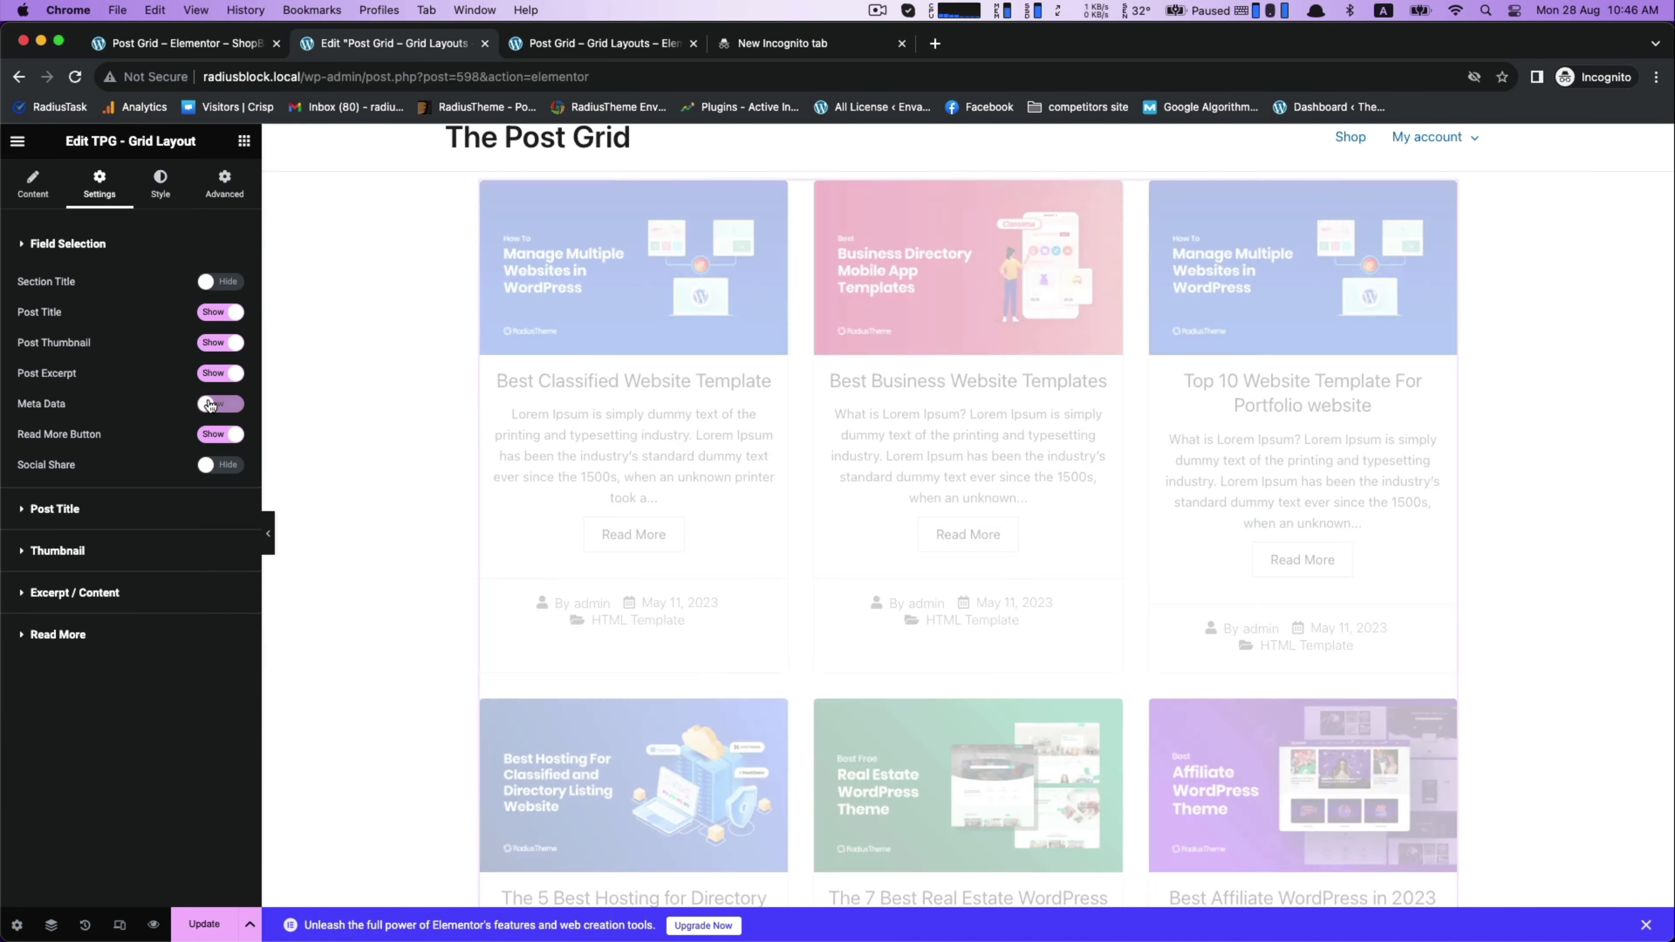
pyautogui.click(209, 437)
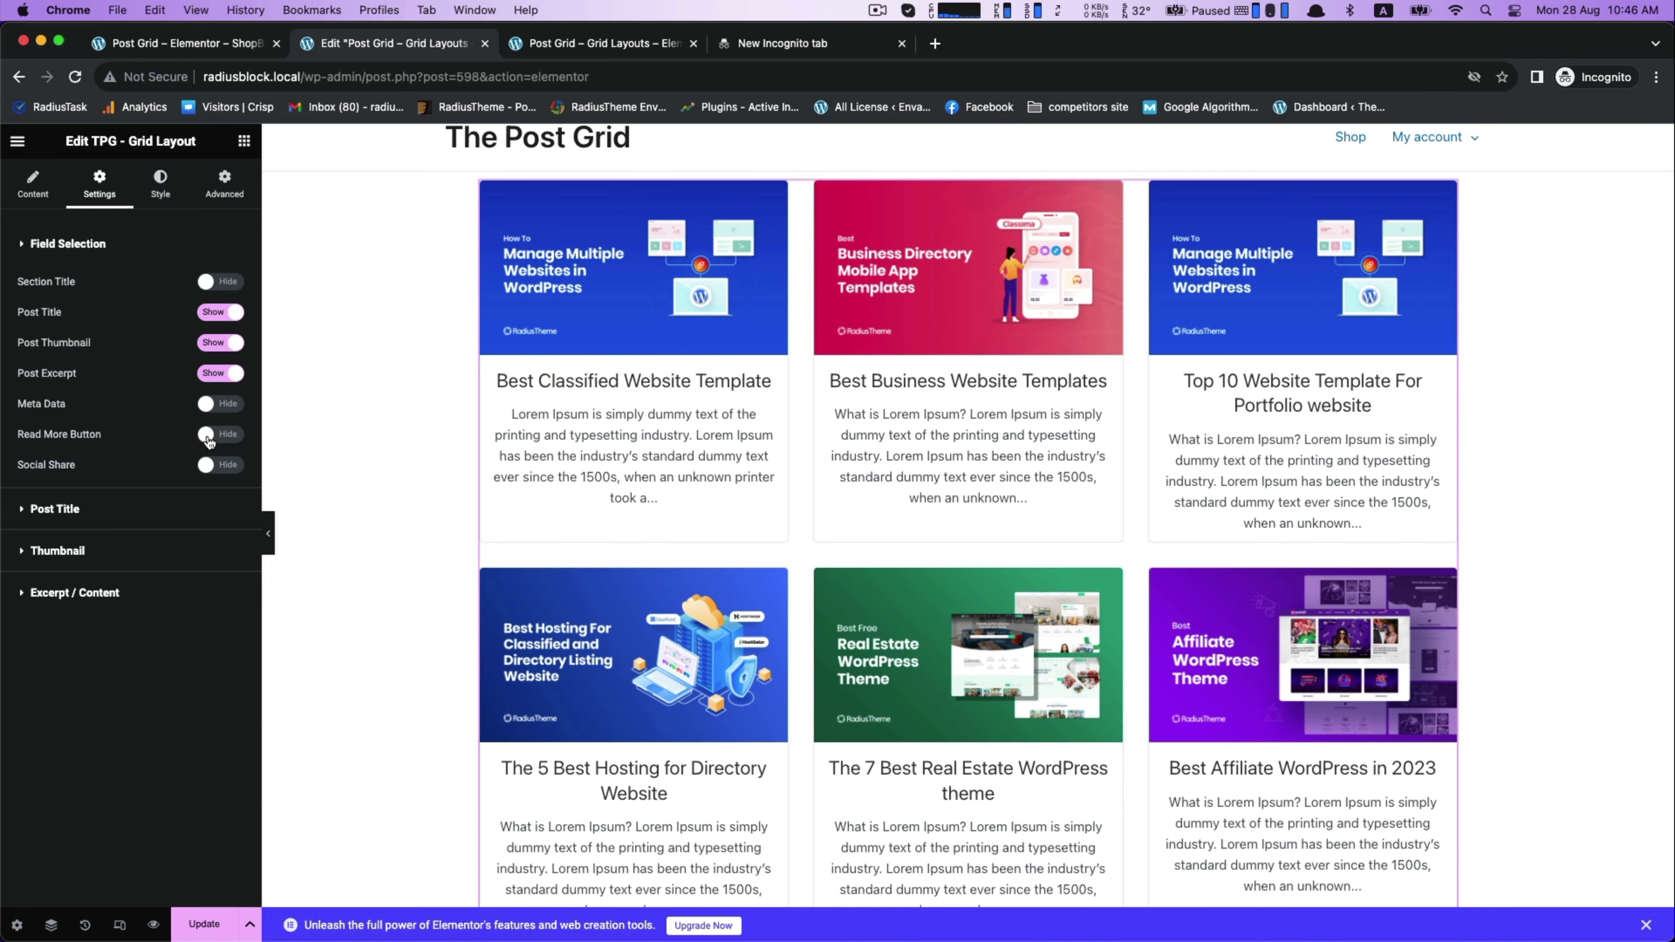
pyautogui.click(224, 435)
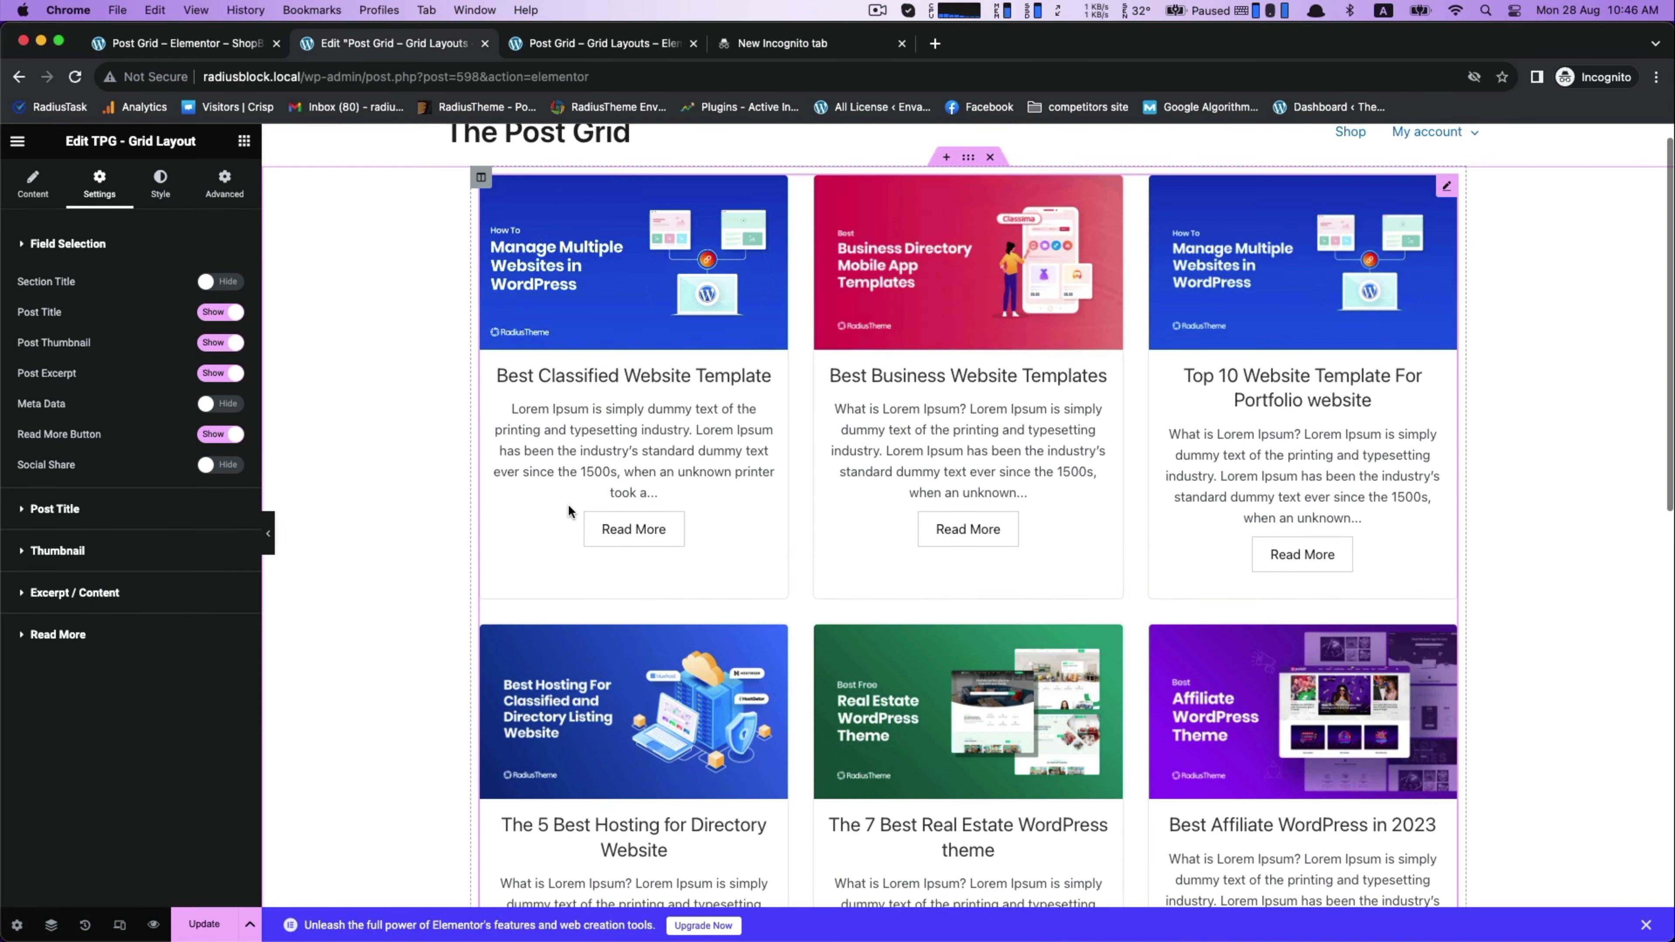
# Try the post title position Above Image, and set it to Below Image
pyautogui.click(135, 504)
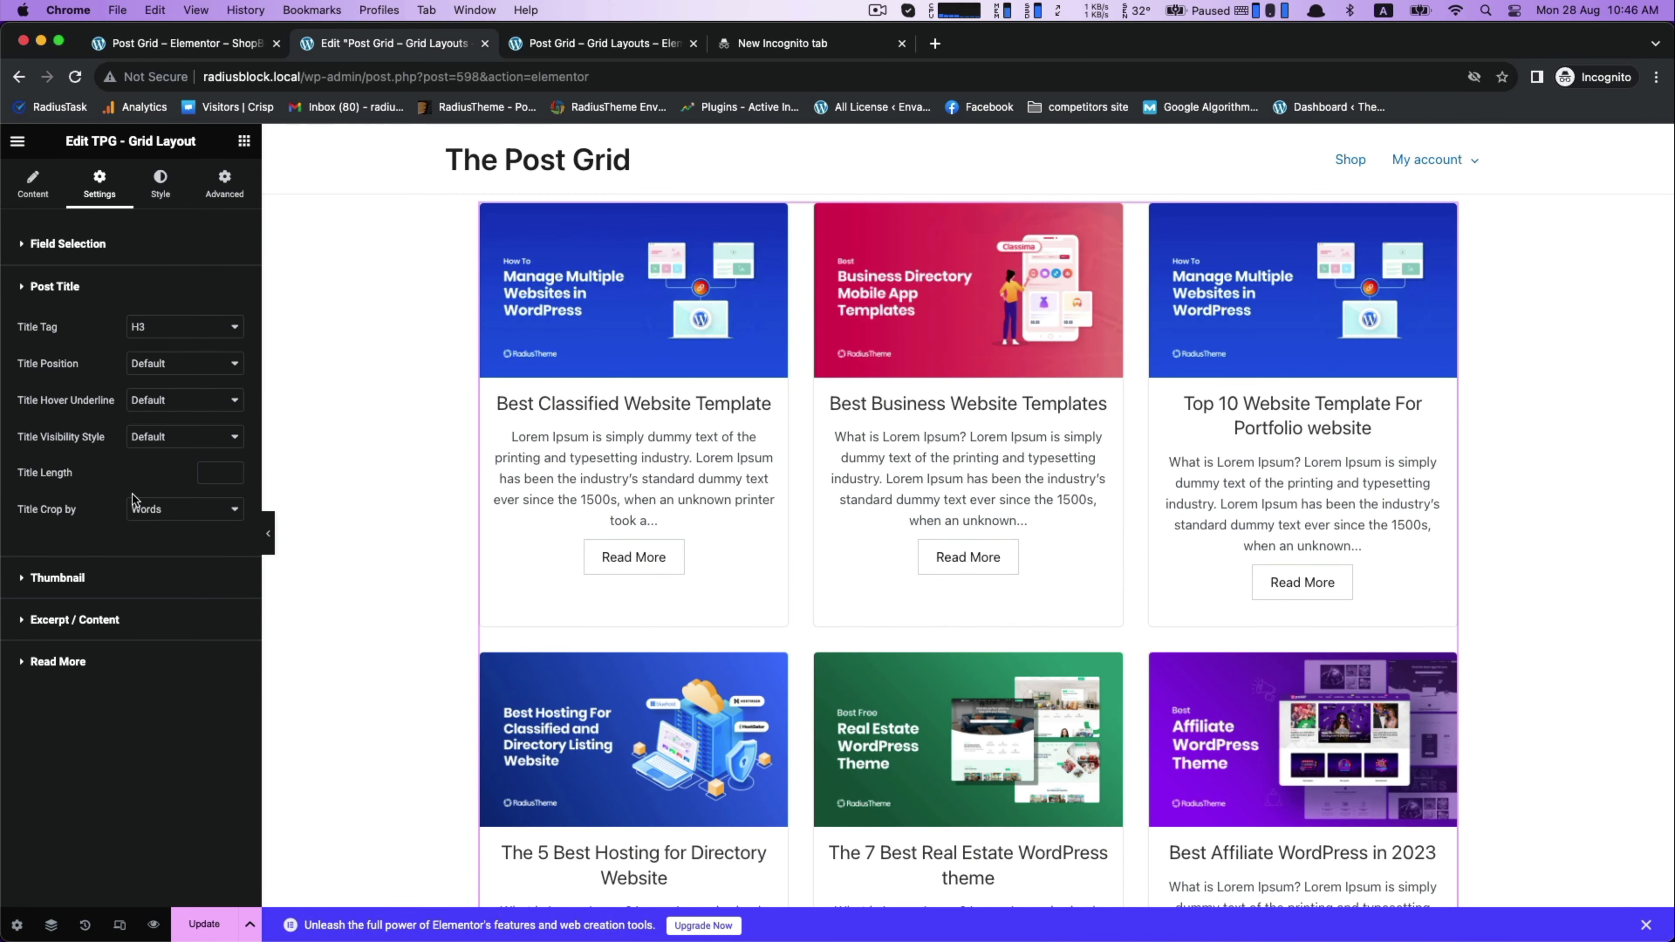
pyautogui.click(218, 364)
pyautogui.click(162, 385)
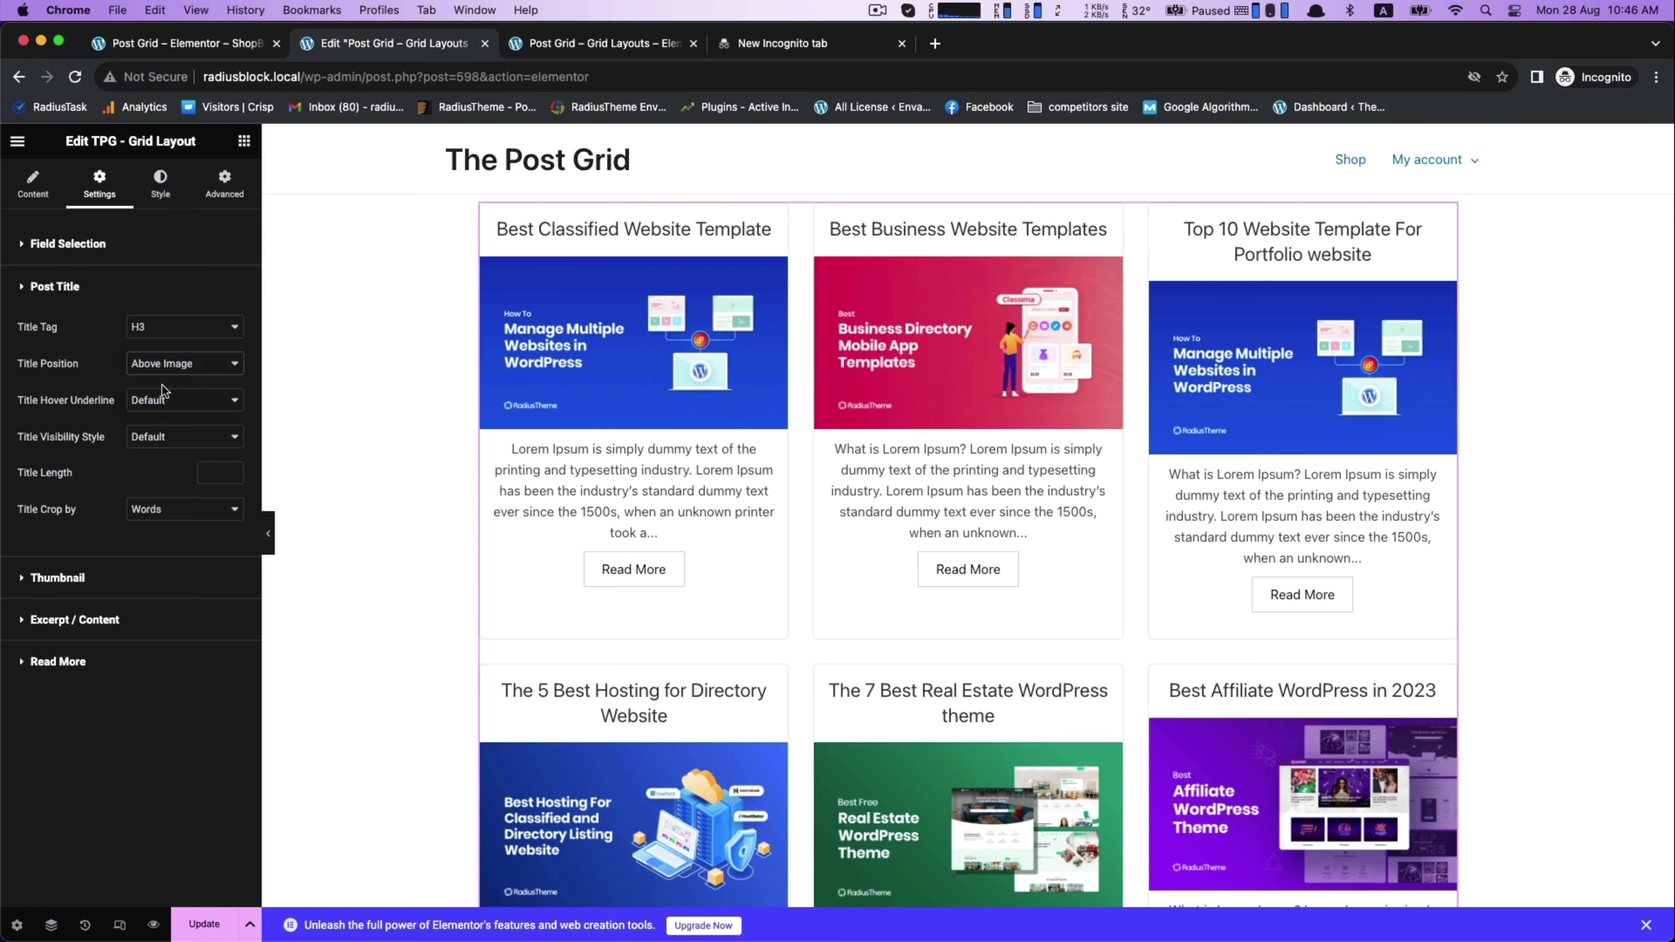
pyautogui.click(184, 367)
pyautogui.click(180, 380)
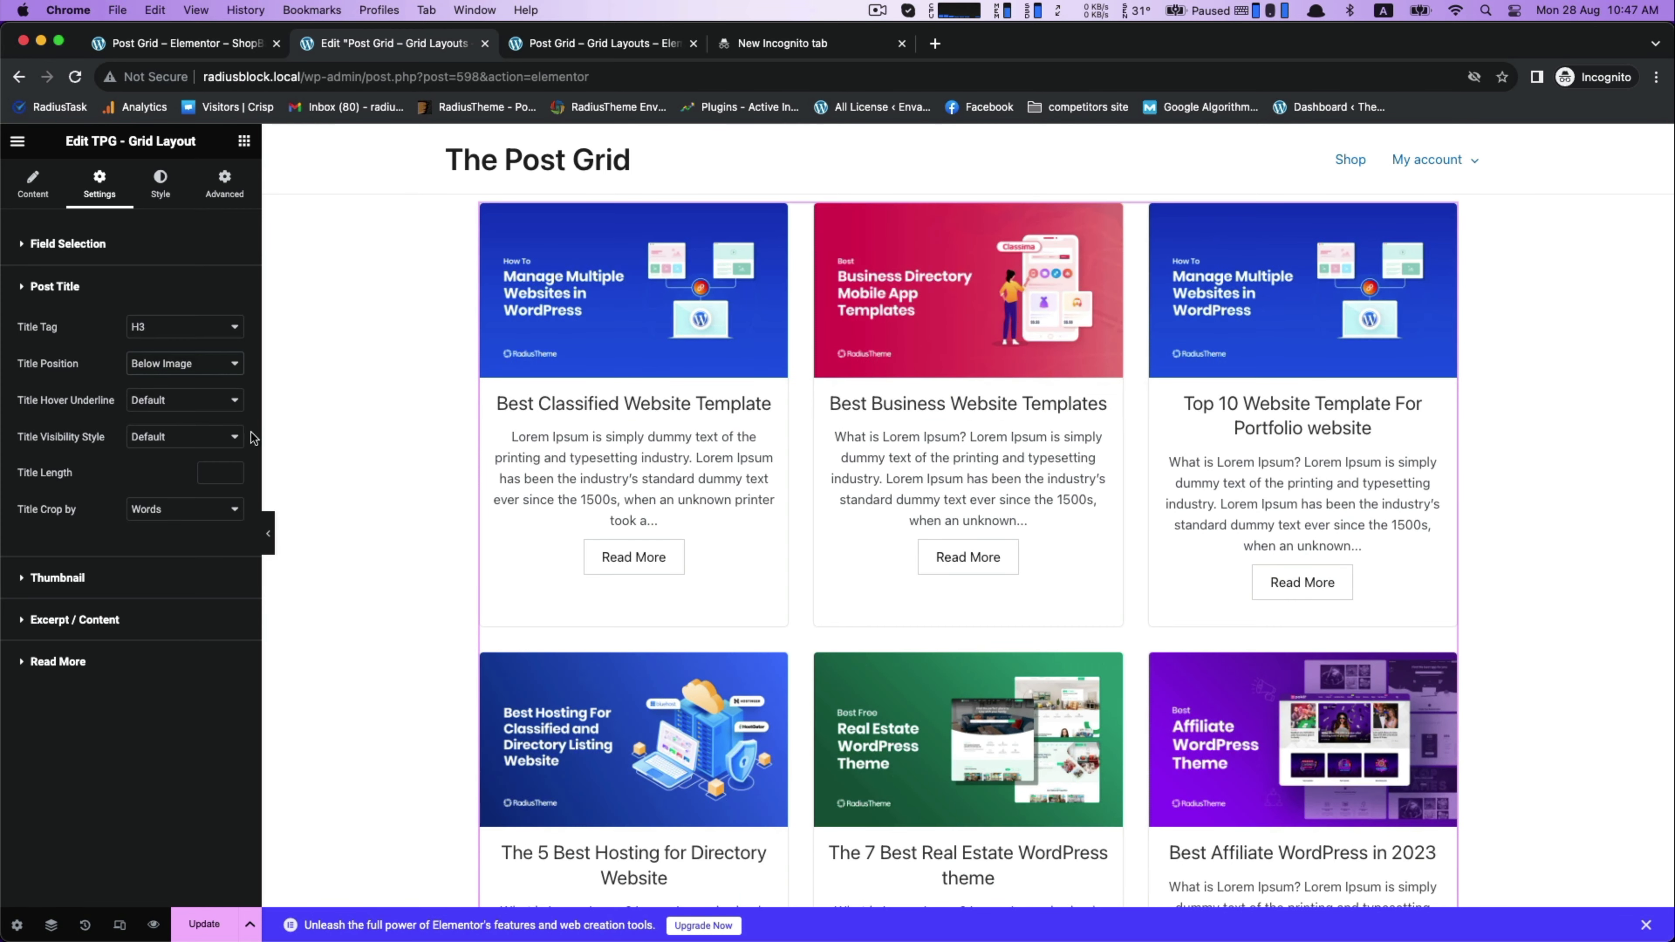
# Enable the hover underline for the post titles
pyautogui.click(177, 405)
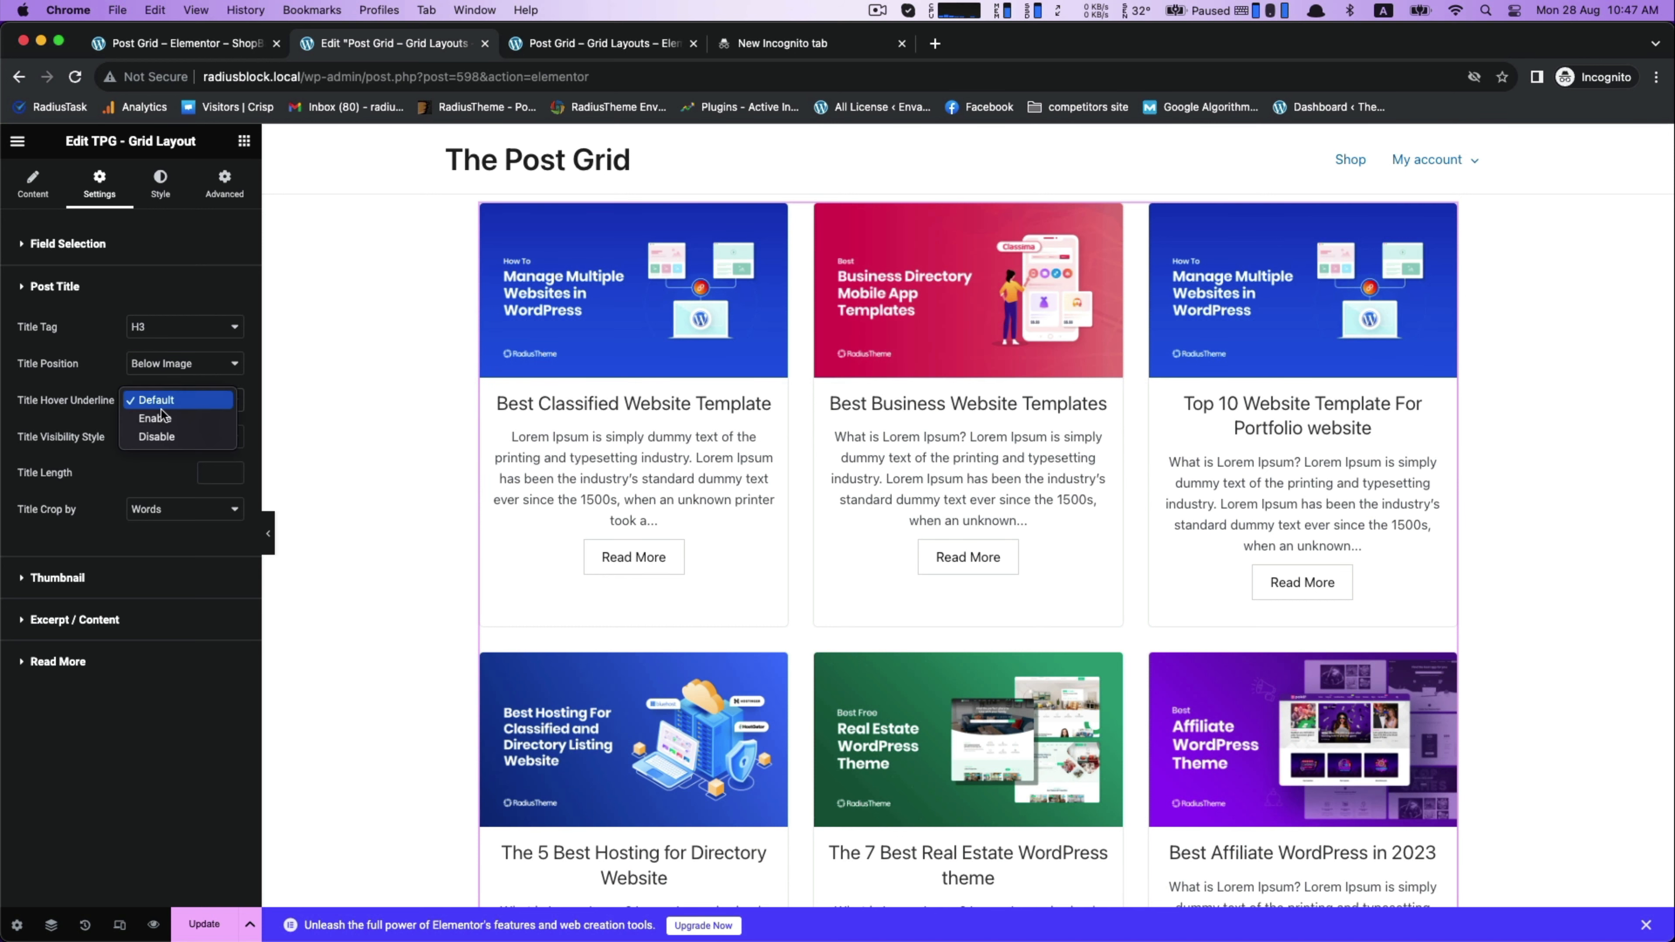
pyautogui.click(150, 417)
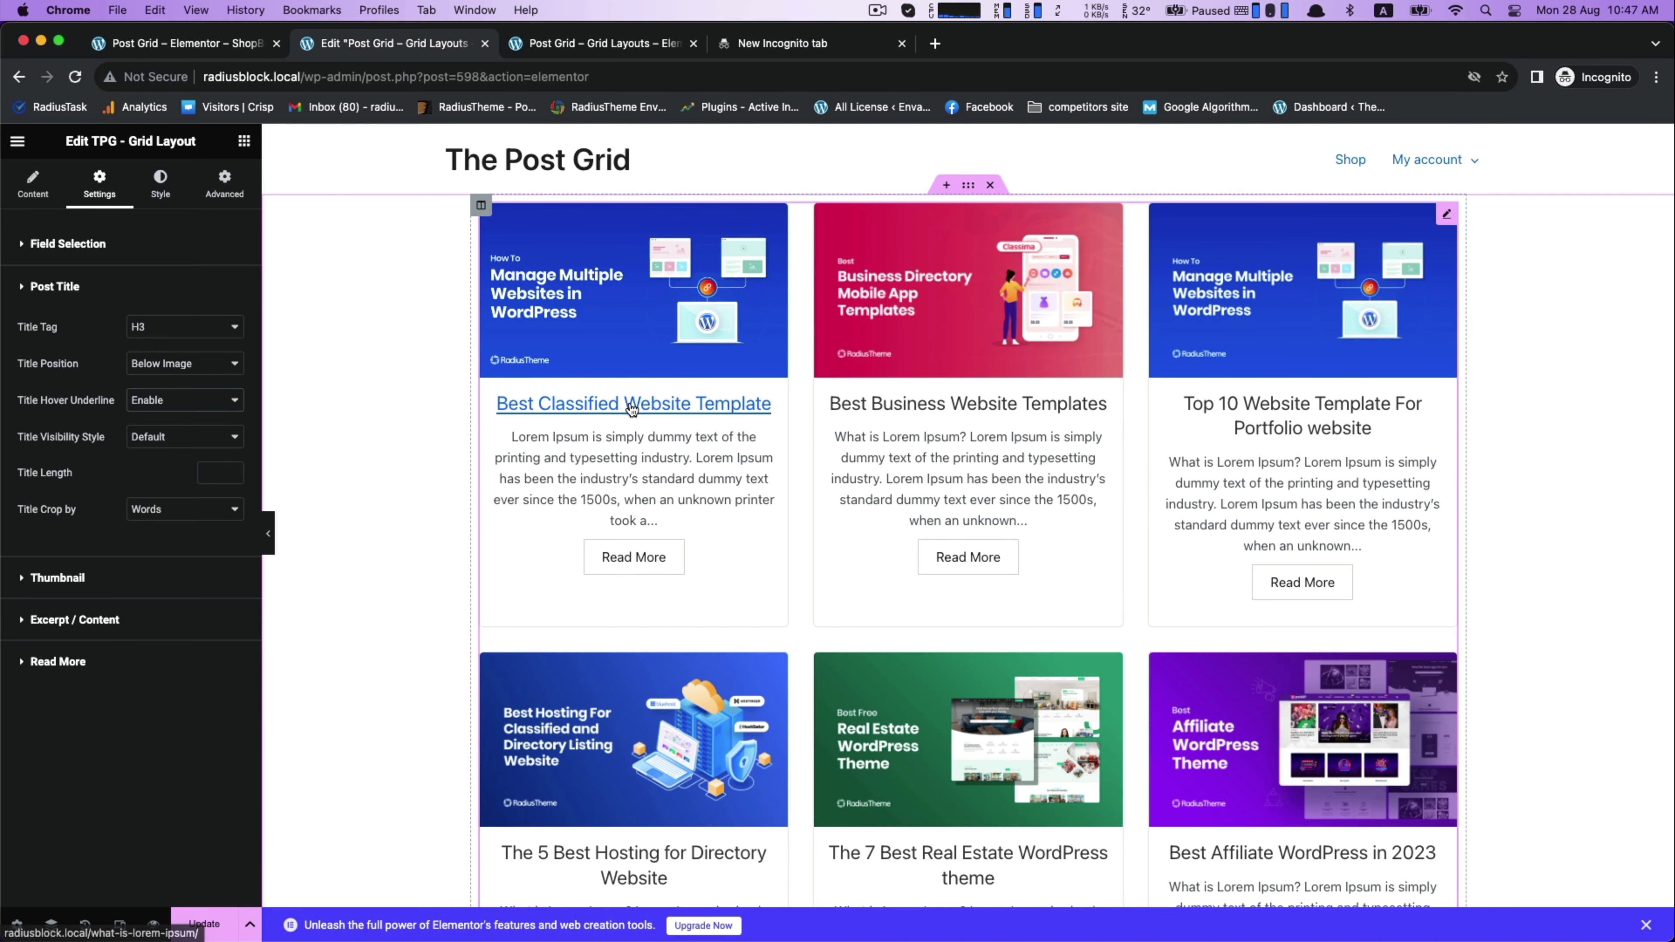
pyautogui.click(205, 414)
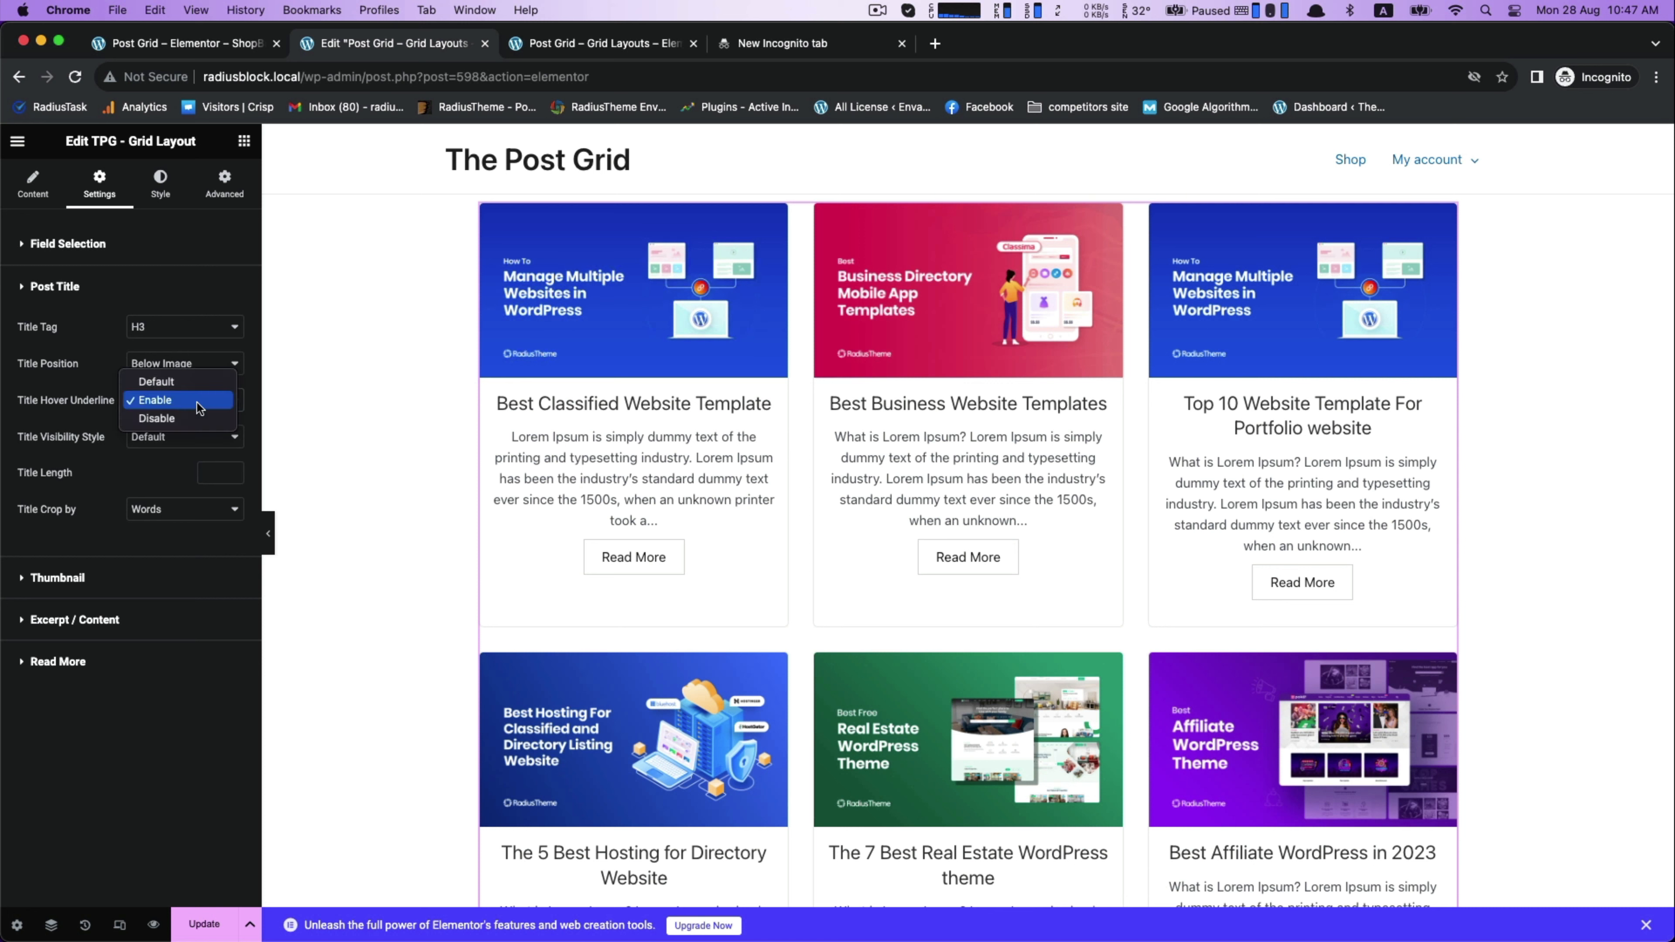
pyautogui.click(153, 475)
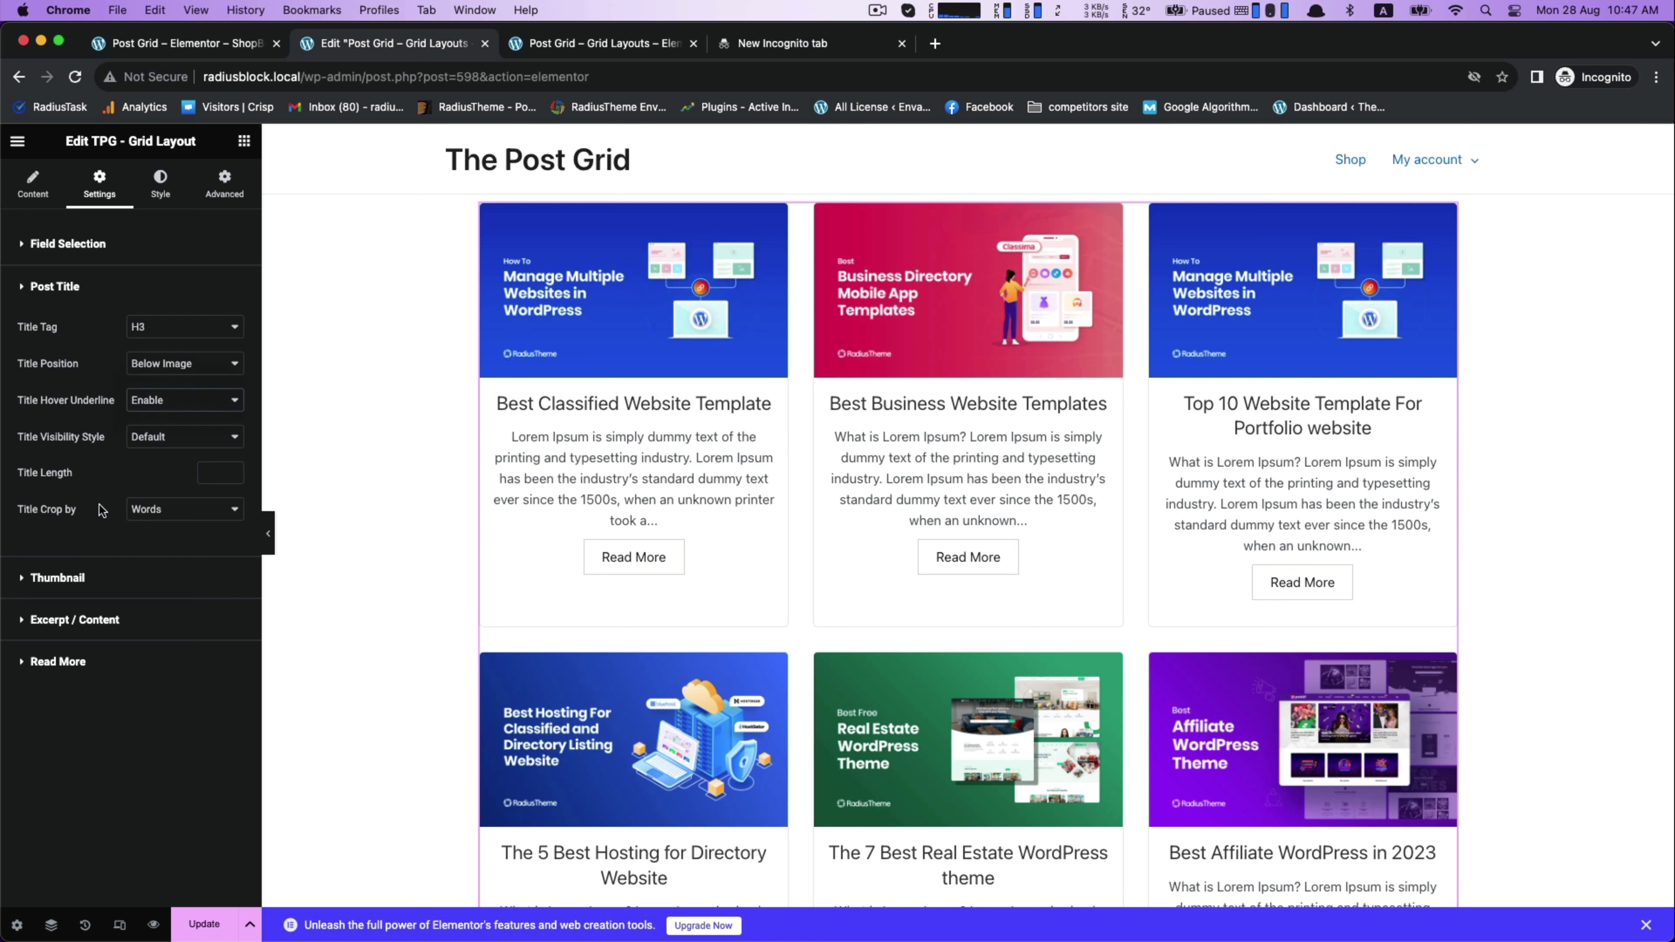
# Set the height of the post thumbnail images to 215 px
pyautogui.click(107, 588)
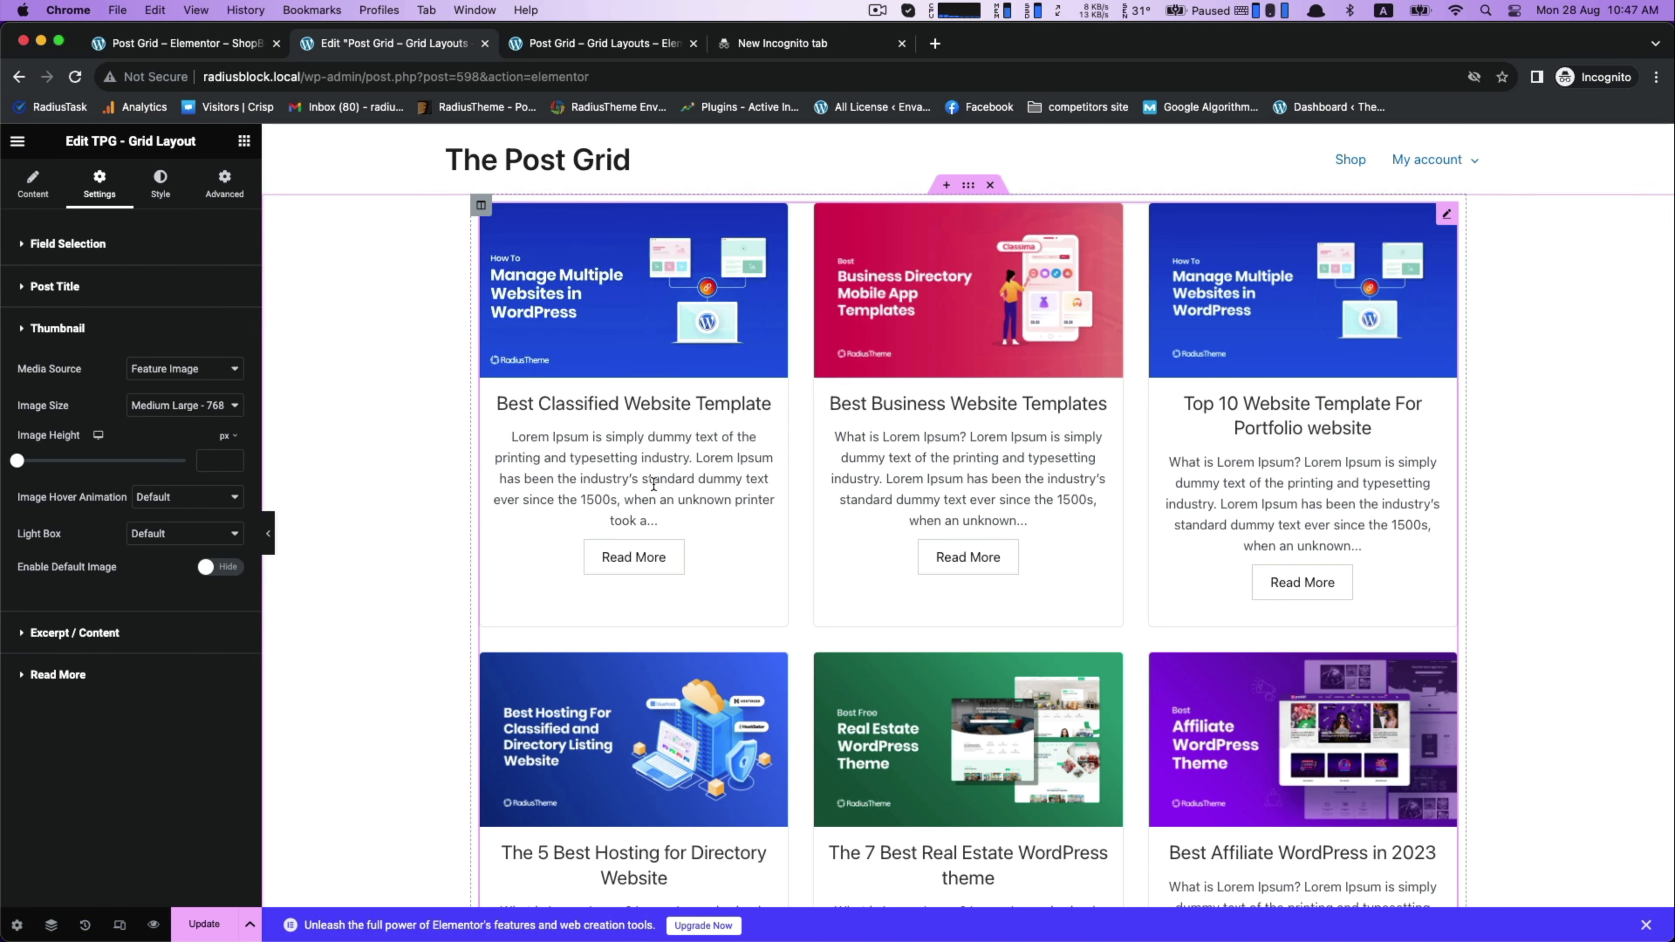
pyautogui.moveTo(17, 461); pyautogui.dragTo(61, 469)
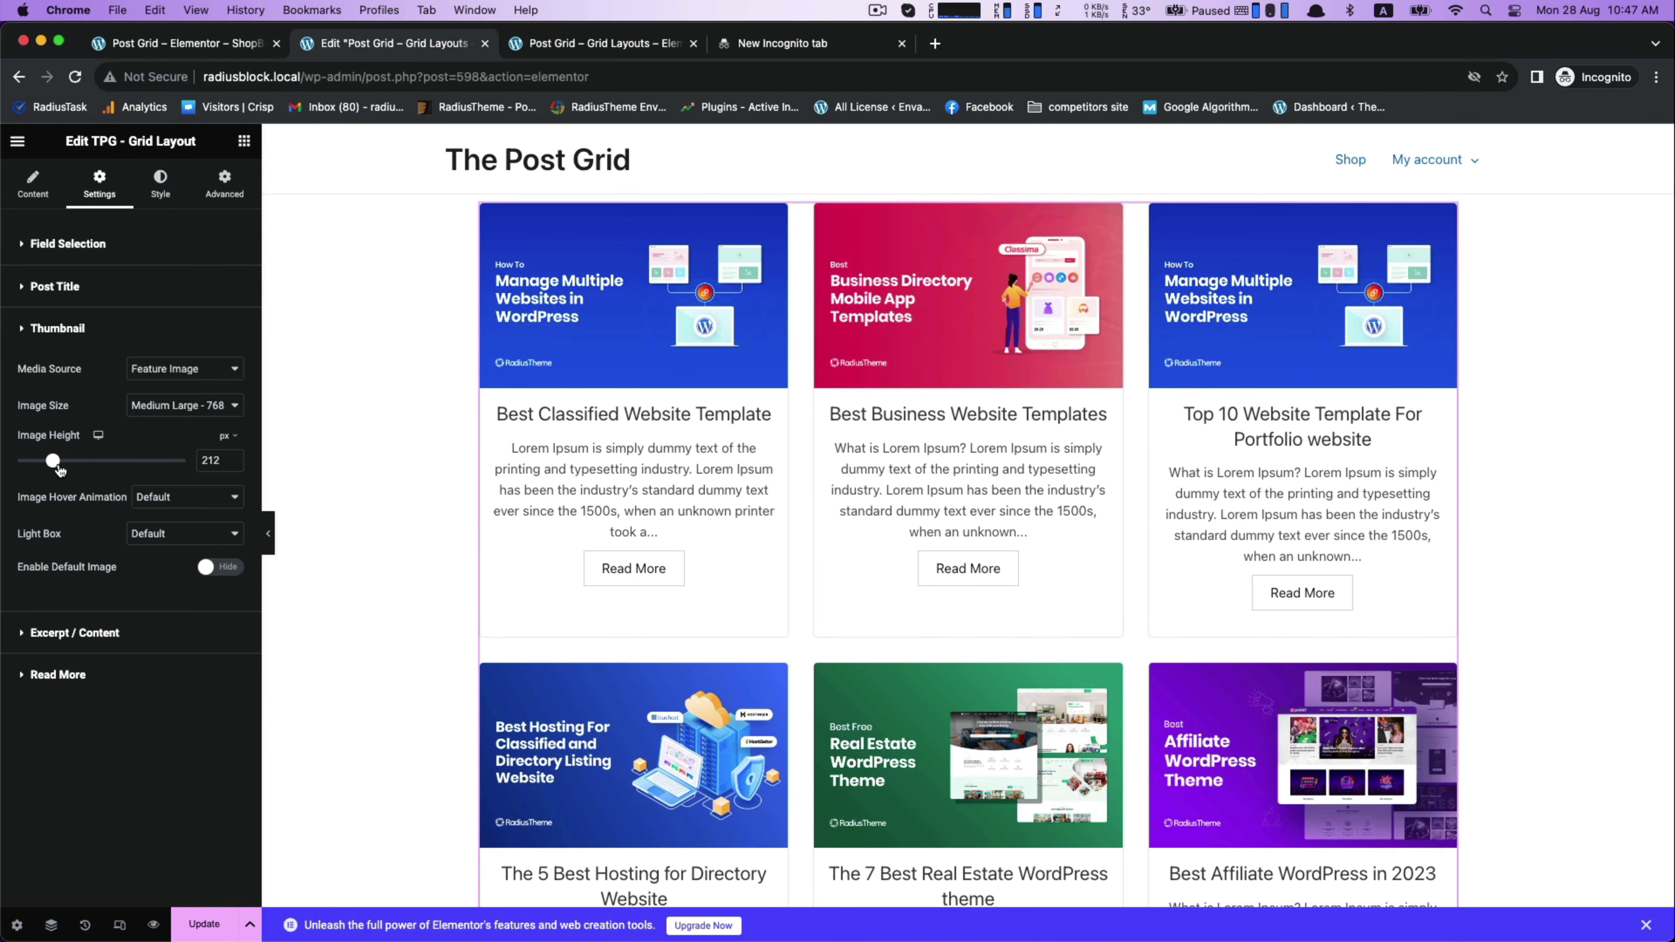
pyautogui.moveTo(224, 461); pyautogui.dragTo(90, 464)
pyautogui.write('200')
pyautogui.press('BackSpace')
pyautogui.press('BackSpace')
pyautogui.write('15')
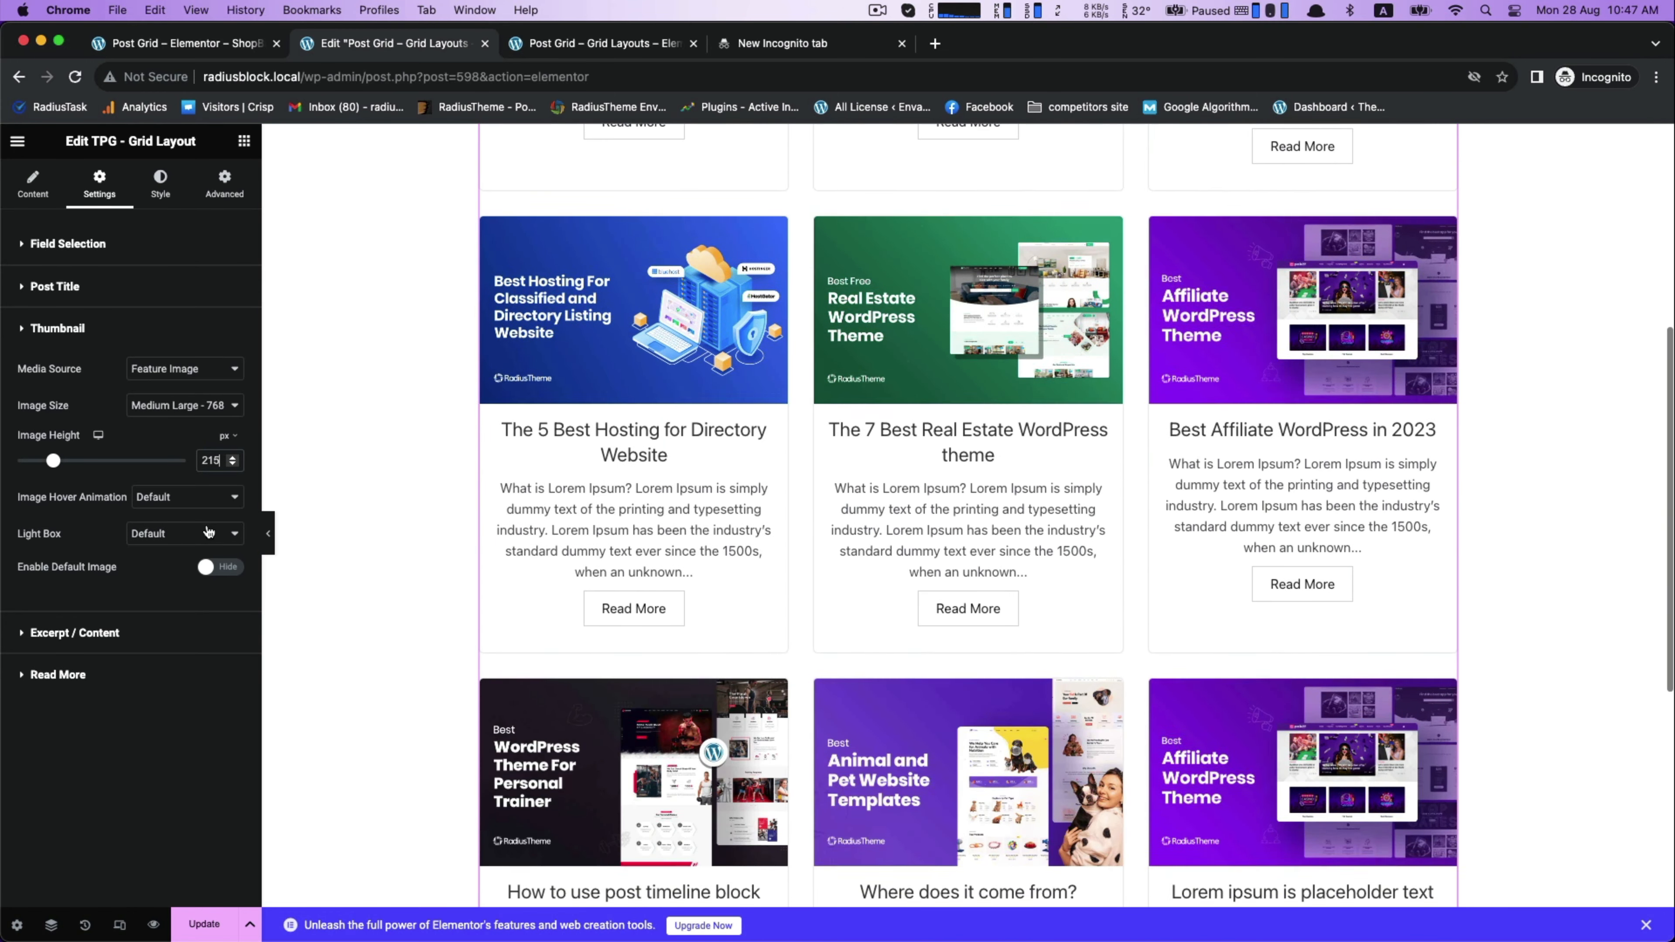
# Try an excerpt limit of 100 characters, set it to 150, and check the excerpts in the grid
pyautogui.click(125, 632)
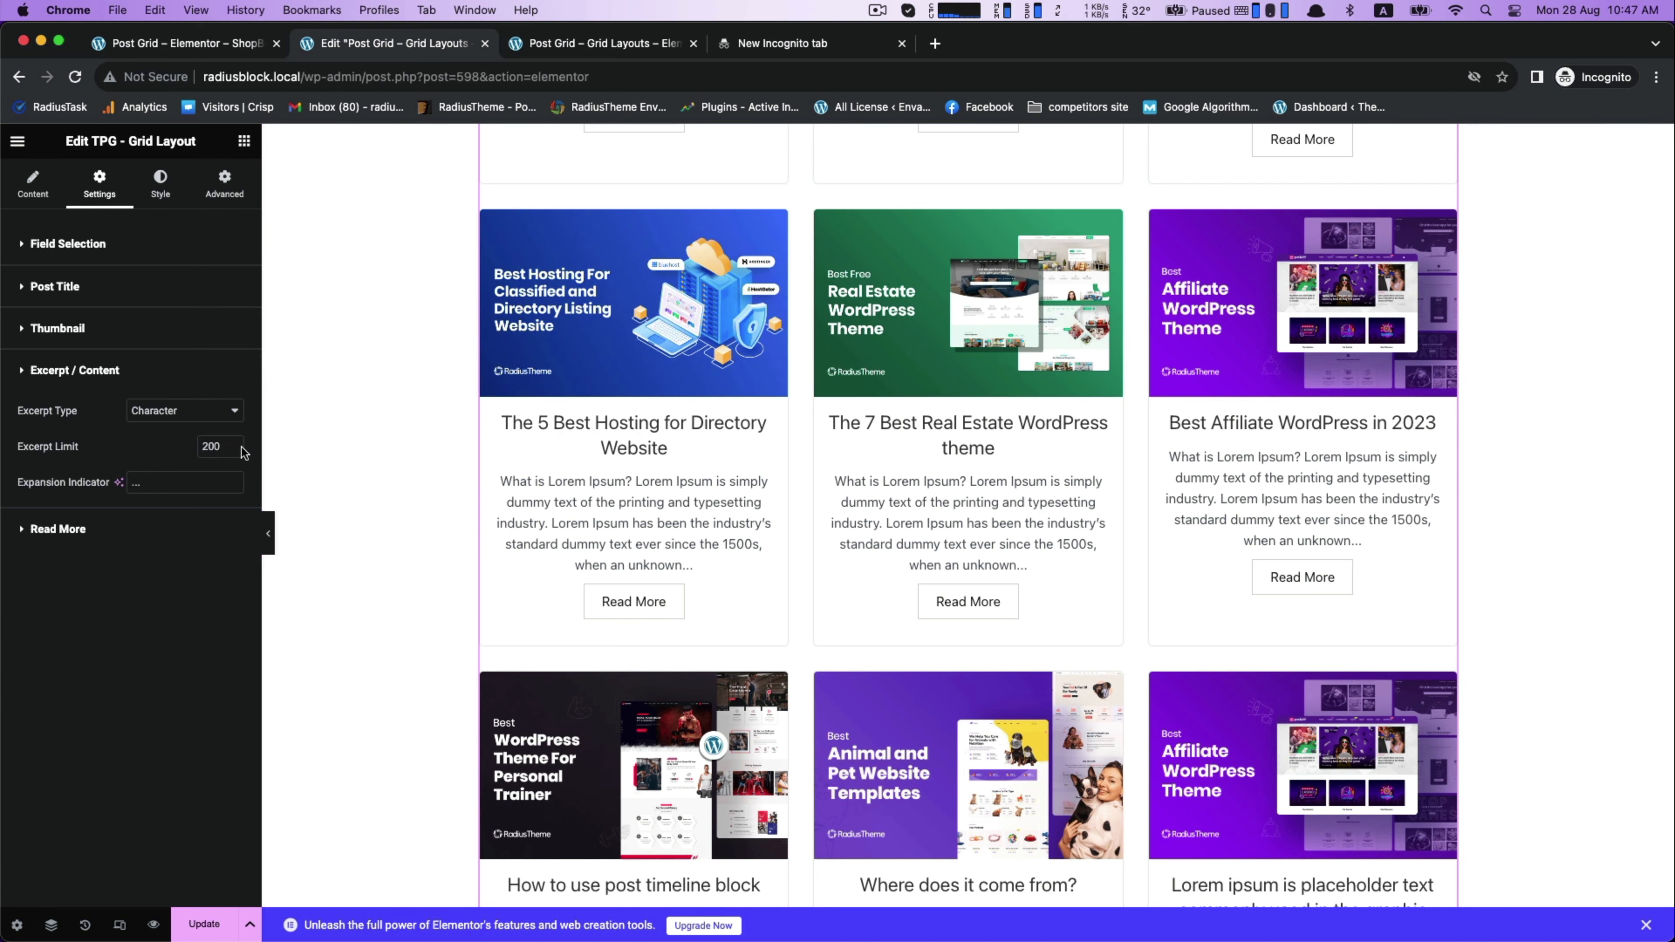
pyautogui.write('100')
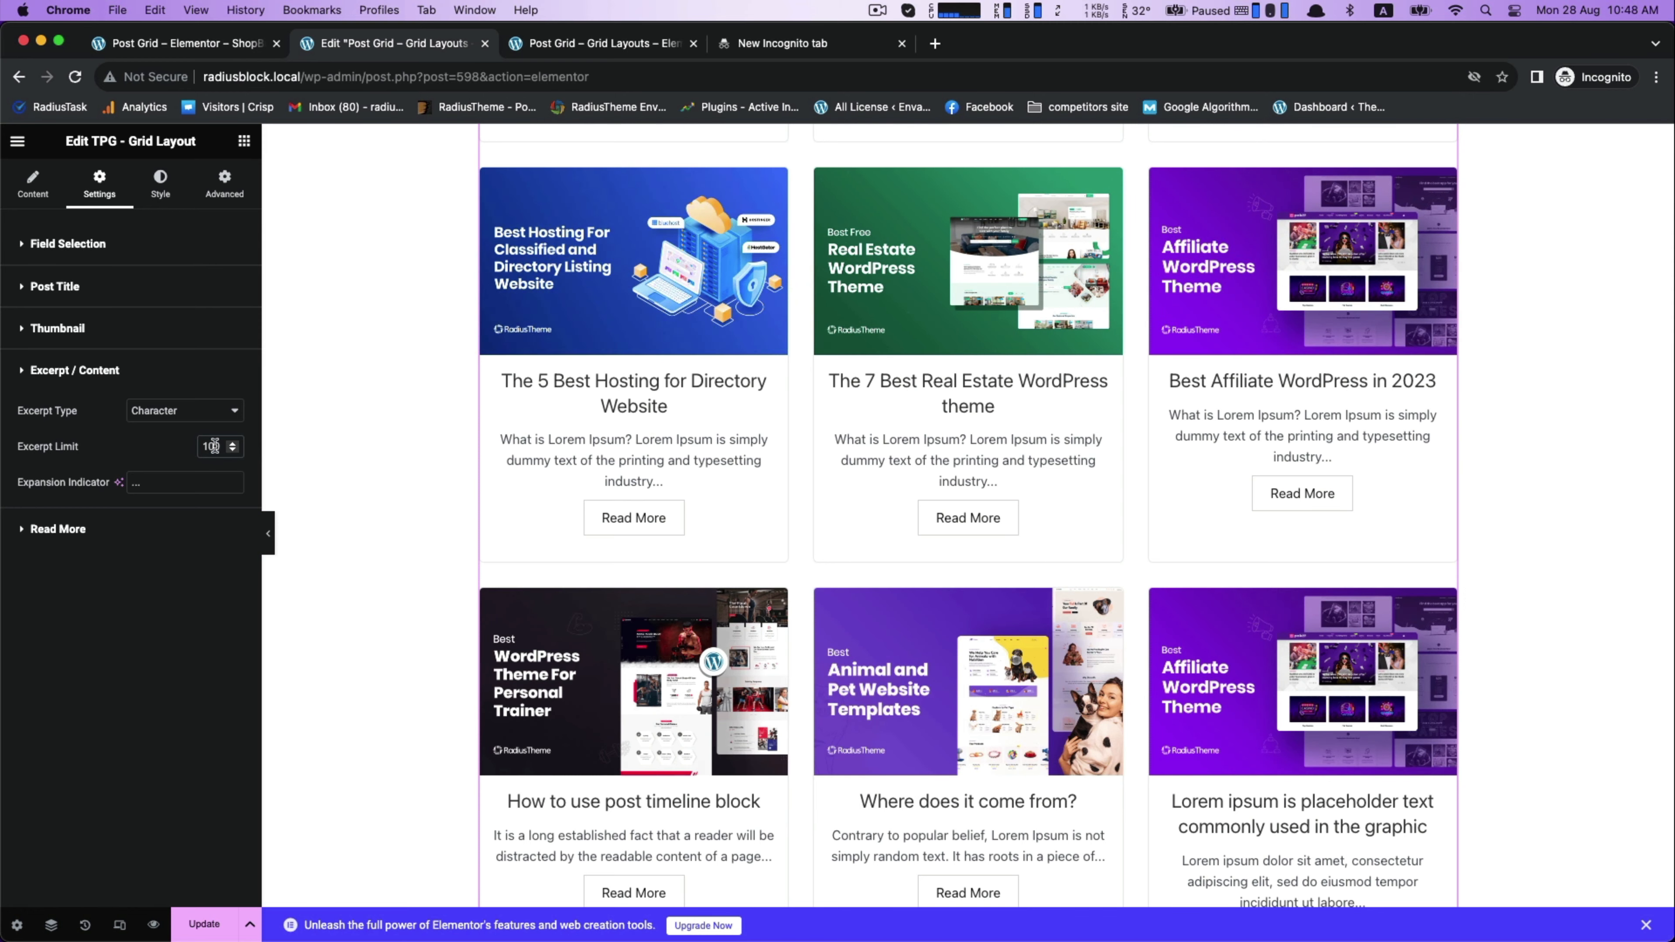
pyautogui.write('150')
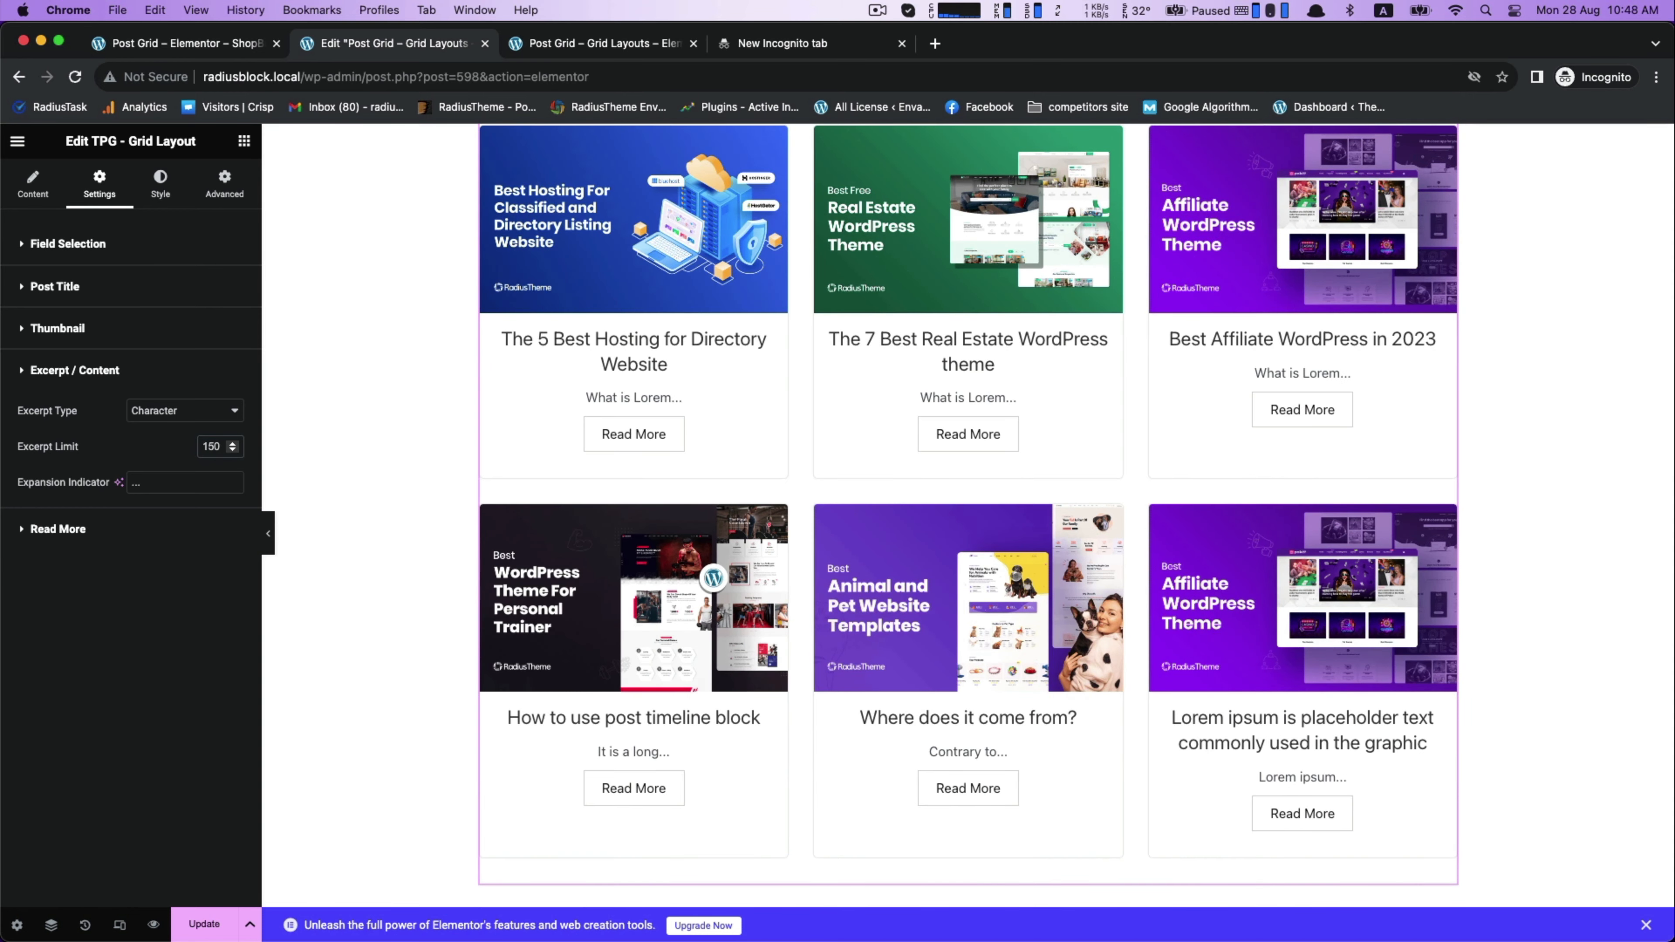
pyautogui.scroll(-3, 1164, 513)
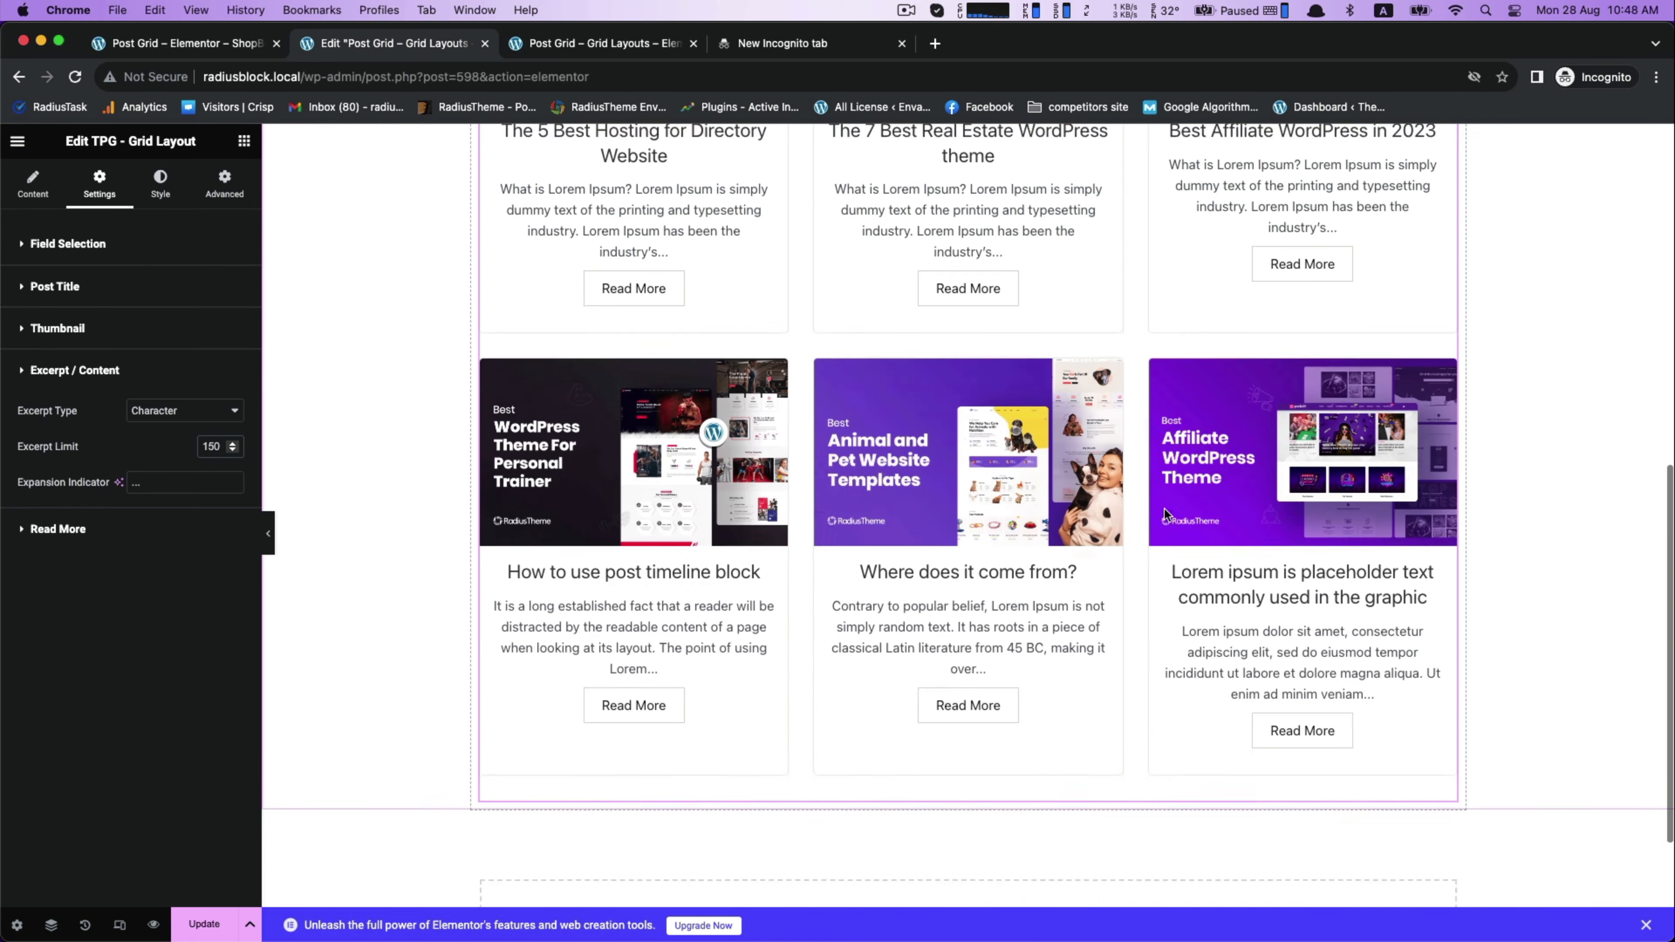
pyautogui.scroll(5, 1164, 514)
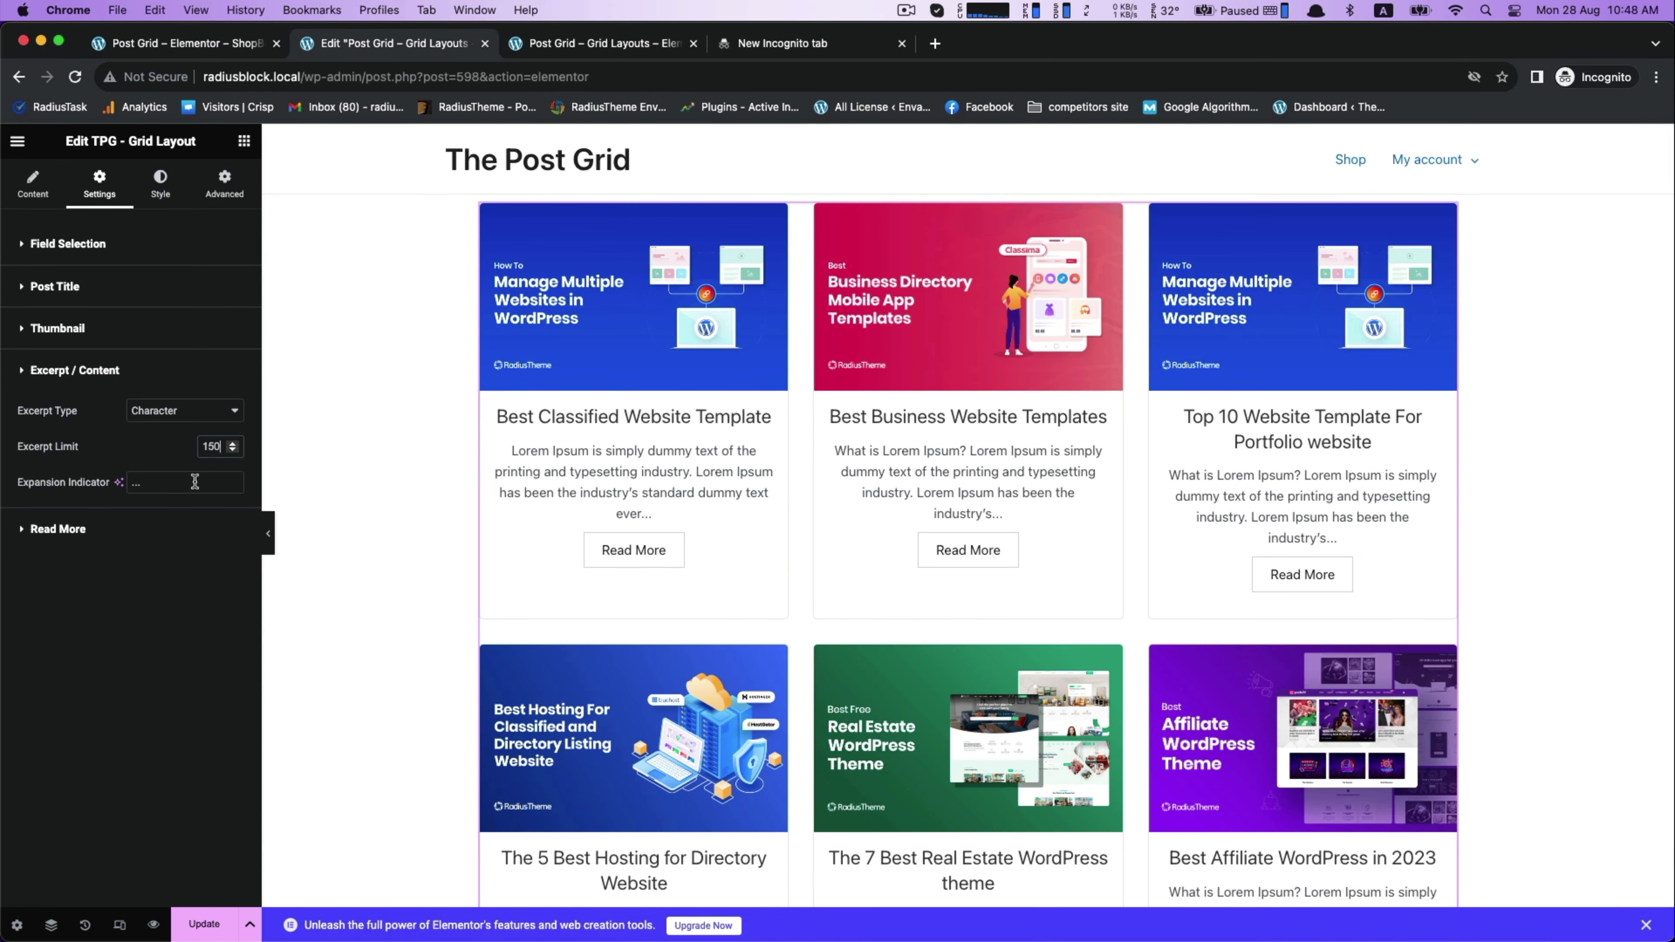
# Try the Only Text Button style for the Read More button, and return it to Default from style
pyautogui.click(59, 528)
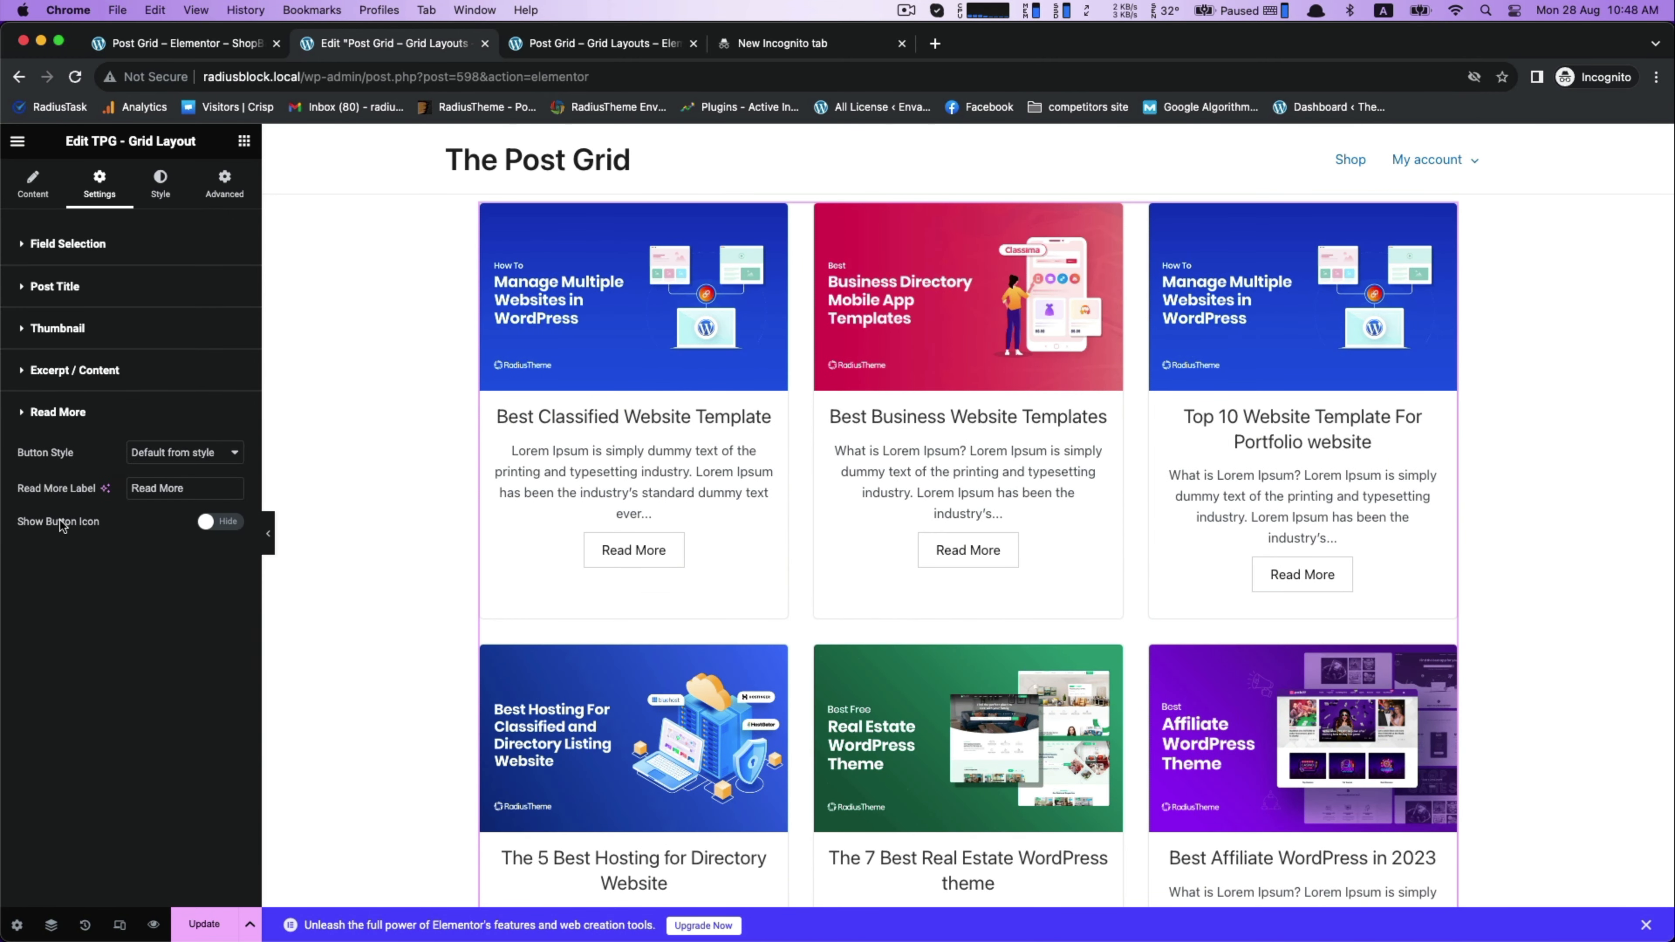
pyautogui.click(164, 452)
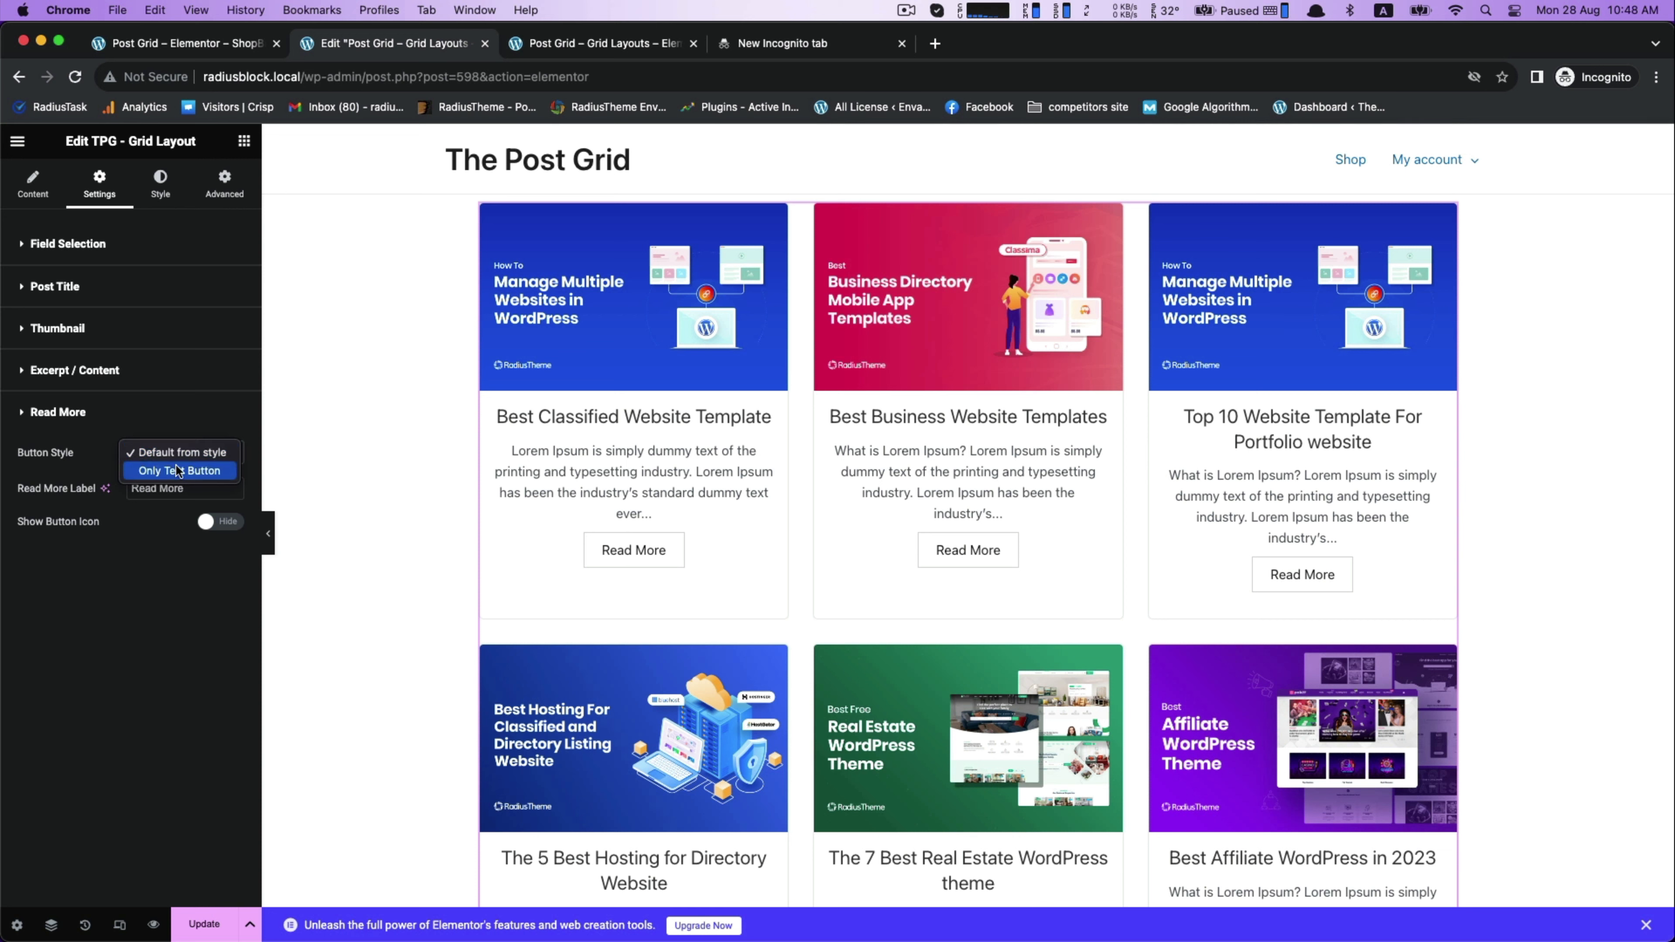
pyautogui.click(178, 466)
pyautogui.click(188, 452)
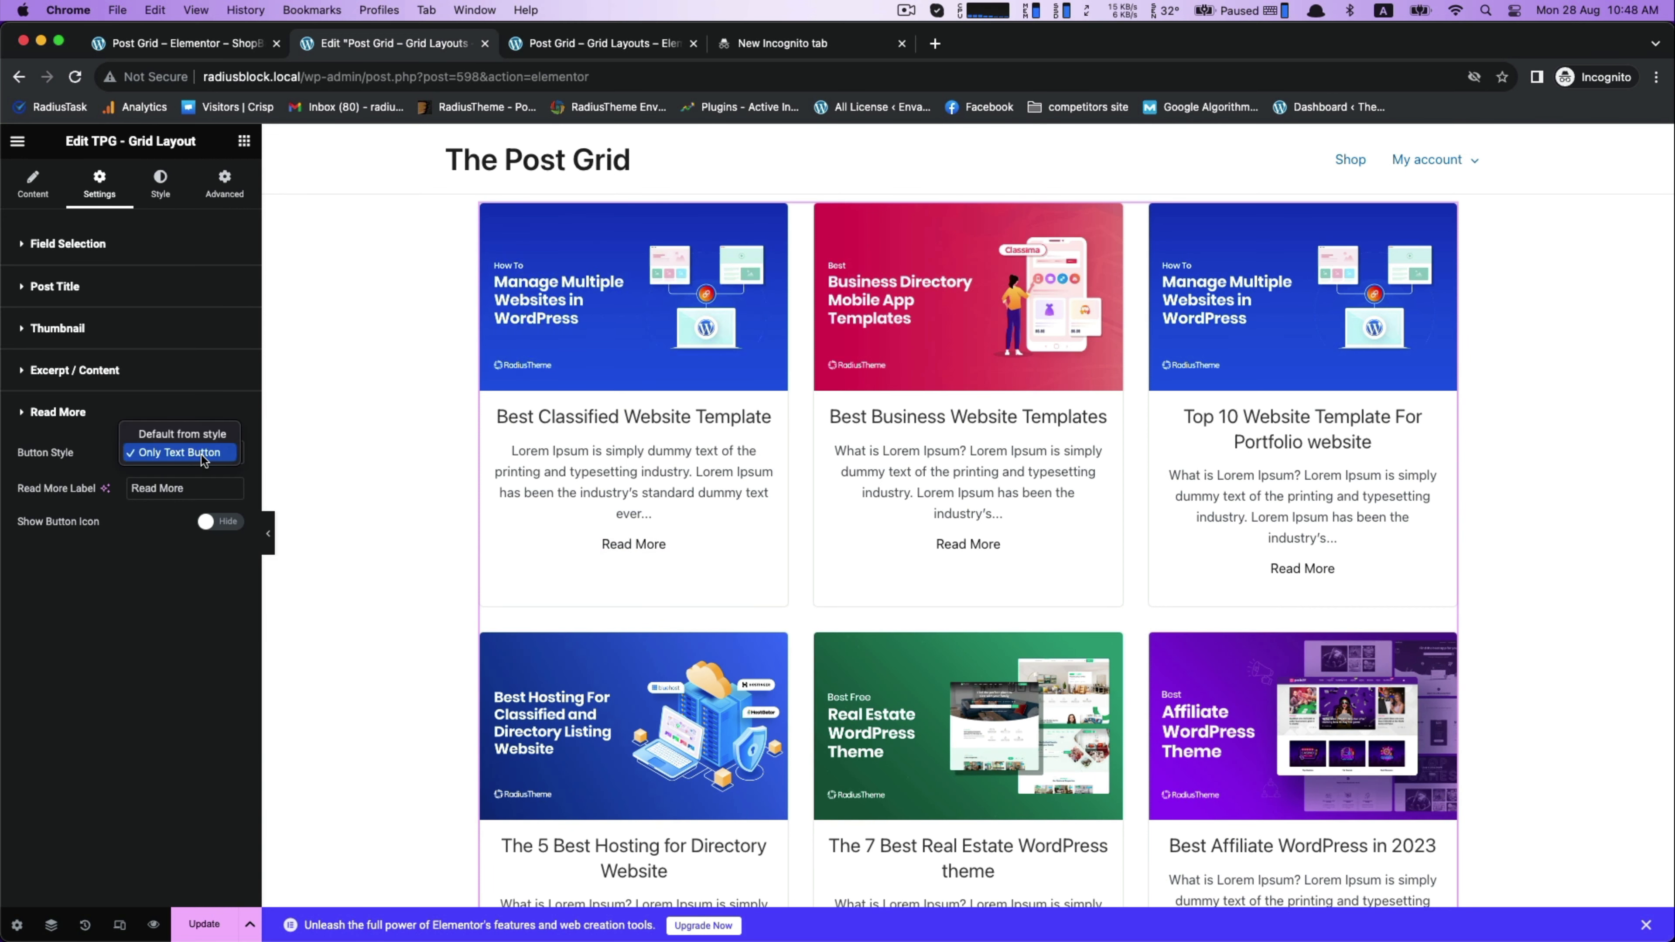
pyautogui.click(190, 435)
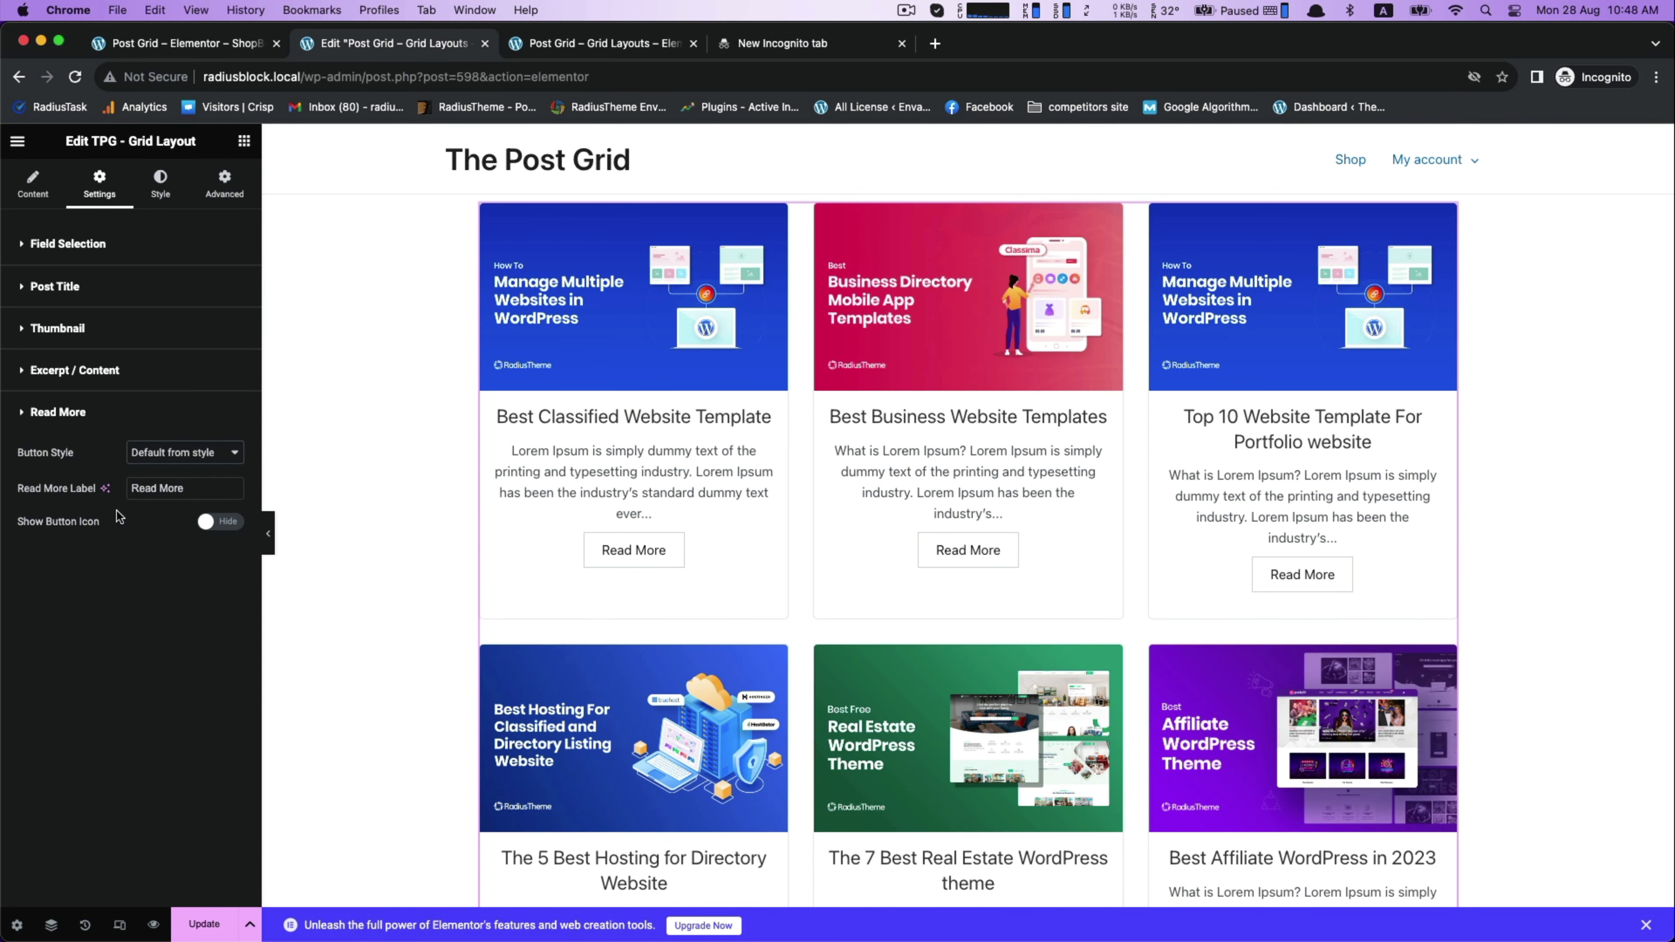
# Change the Read More label to "View Details", and try showing the button icon before hiding it again
pyautogui.tripleClick(197, 494)
pyautogui.write('View Details')
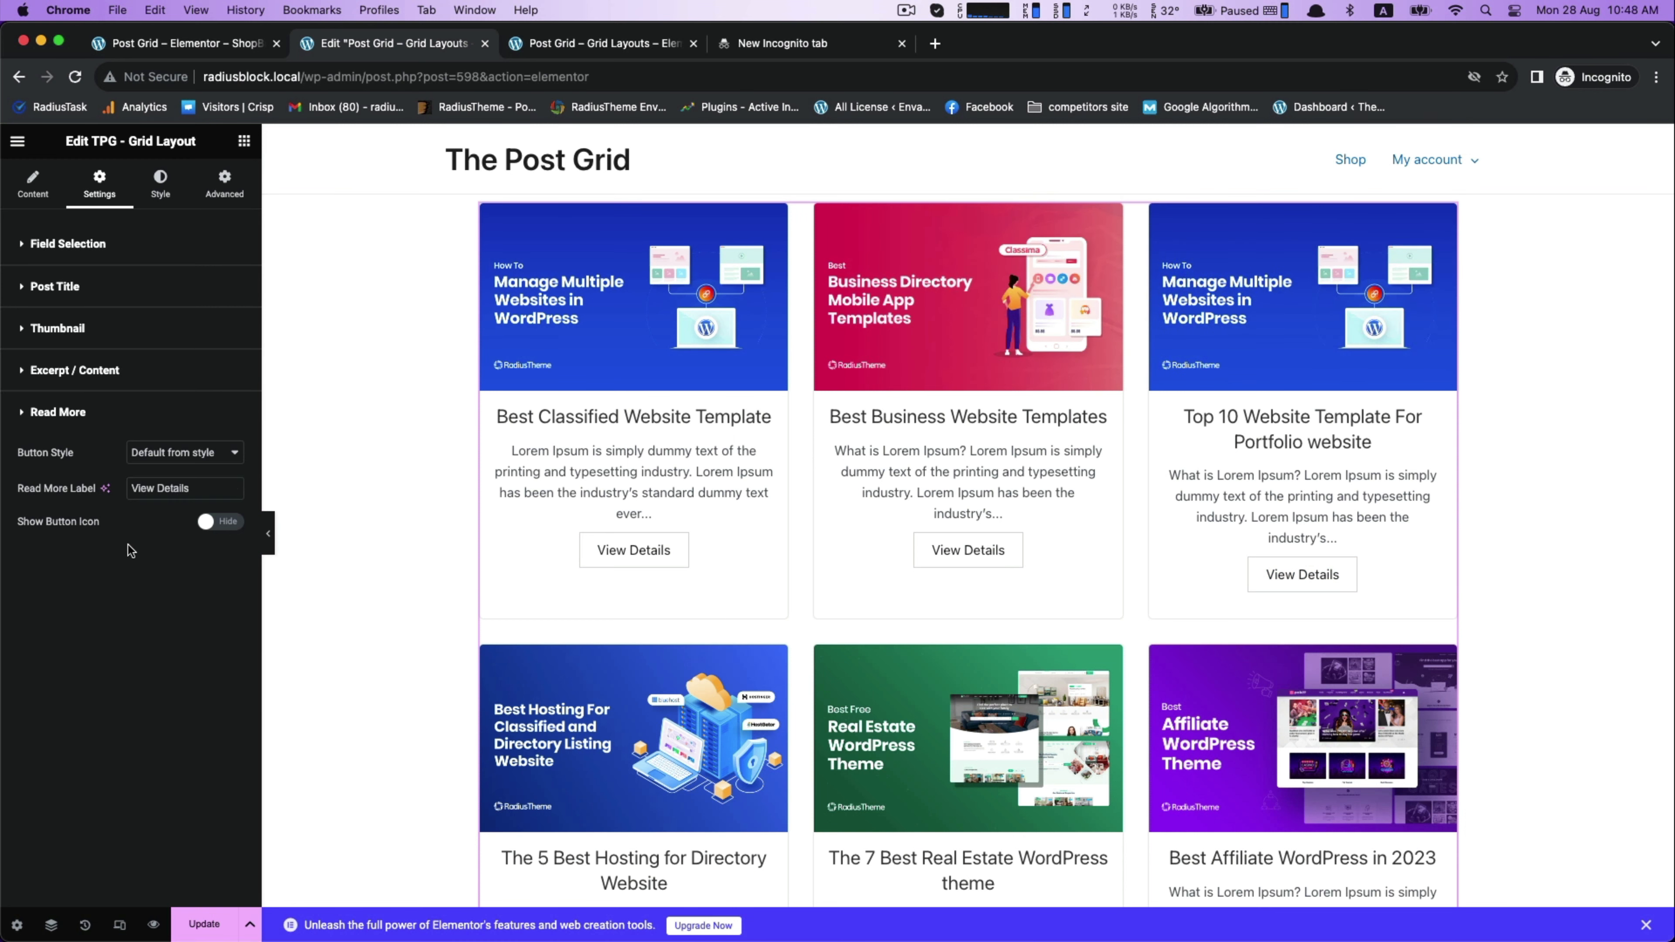
pyautogui.click(229, 525)
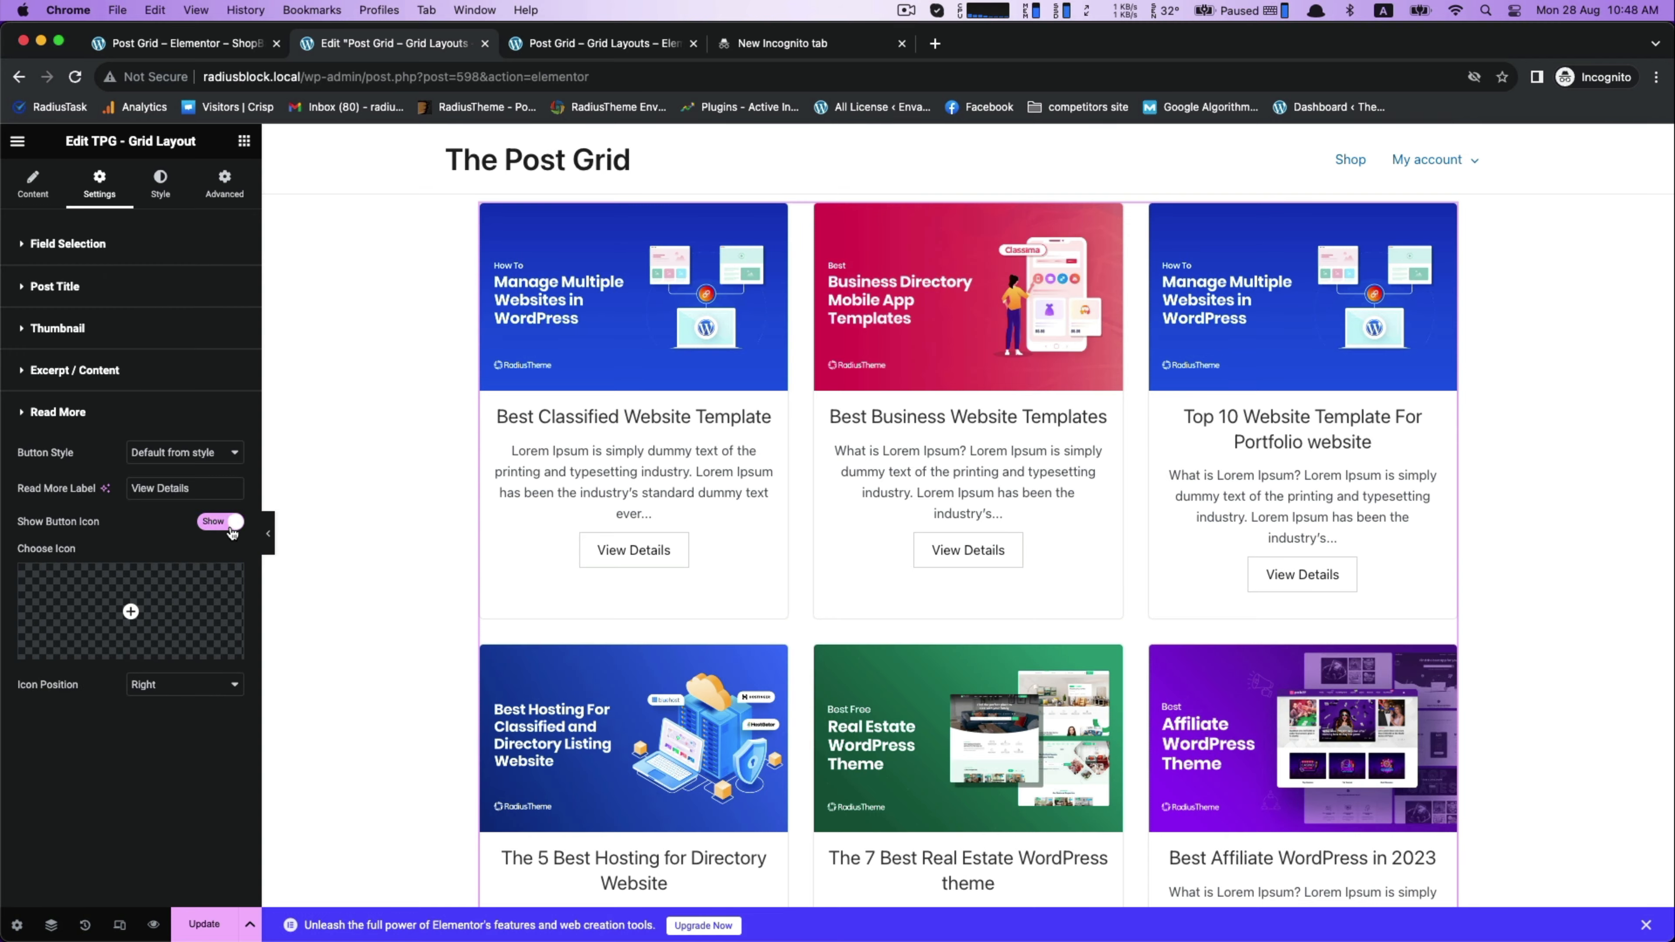
pyautogui.click(218, 528)
pyautogui.click(218, 530)
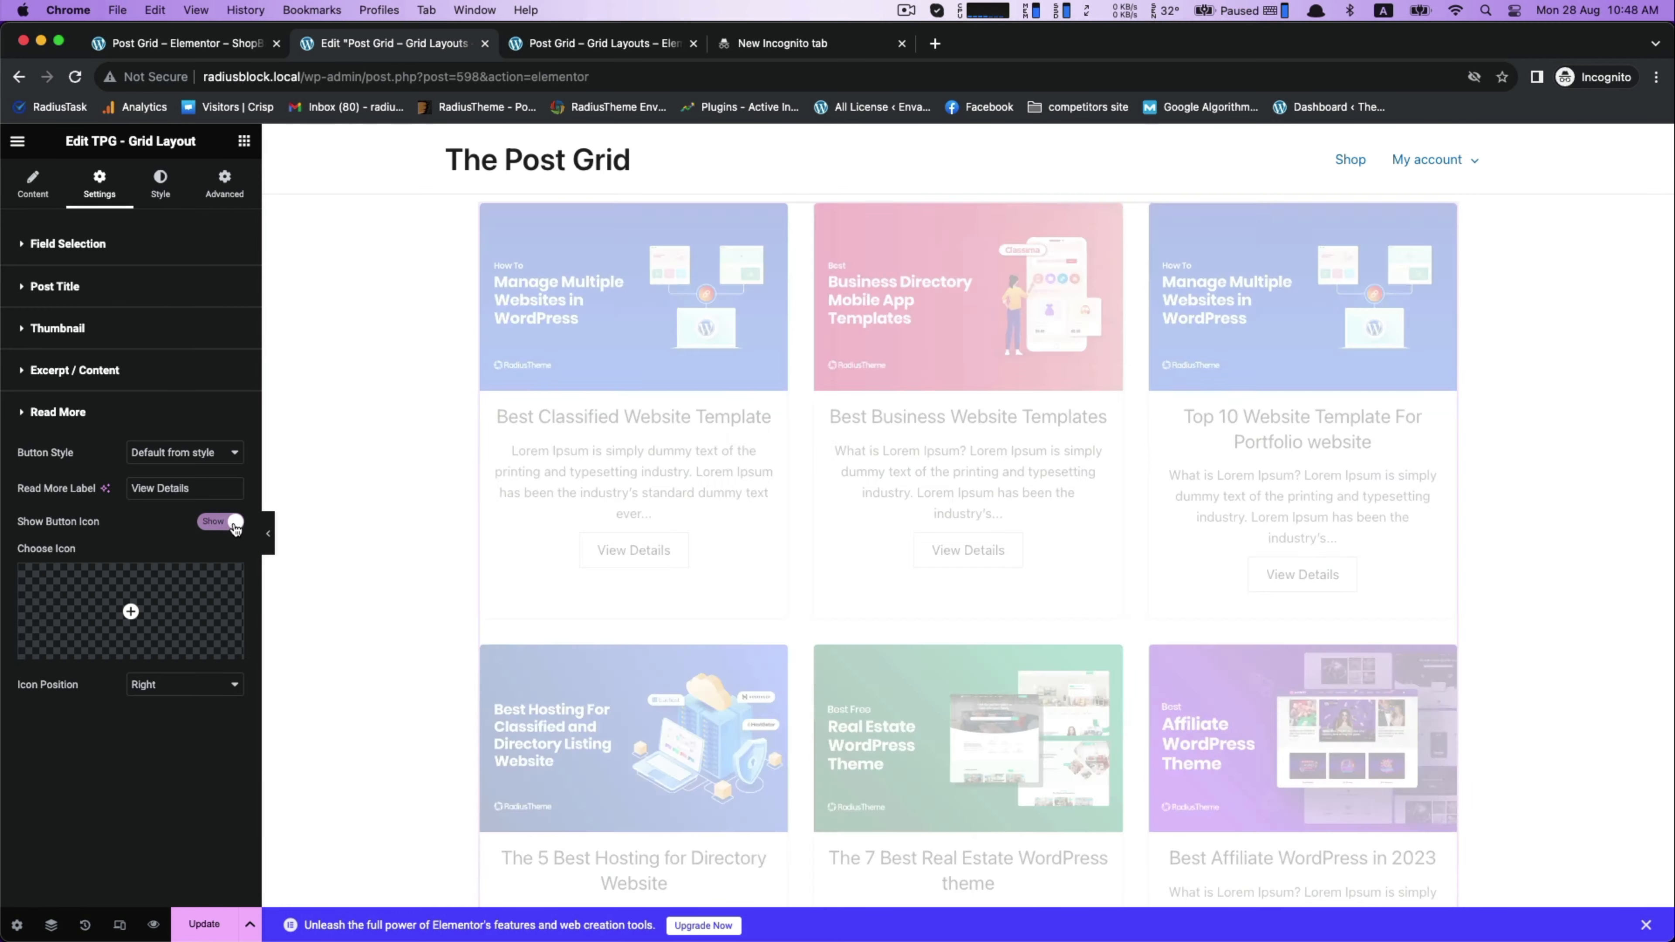
pyautogui.click(218, 527)
pyautogui.scroll(-5, 444, 619)
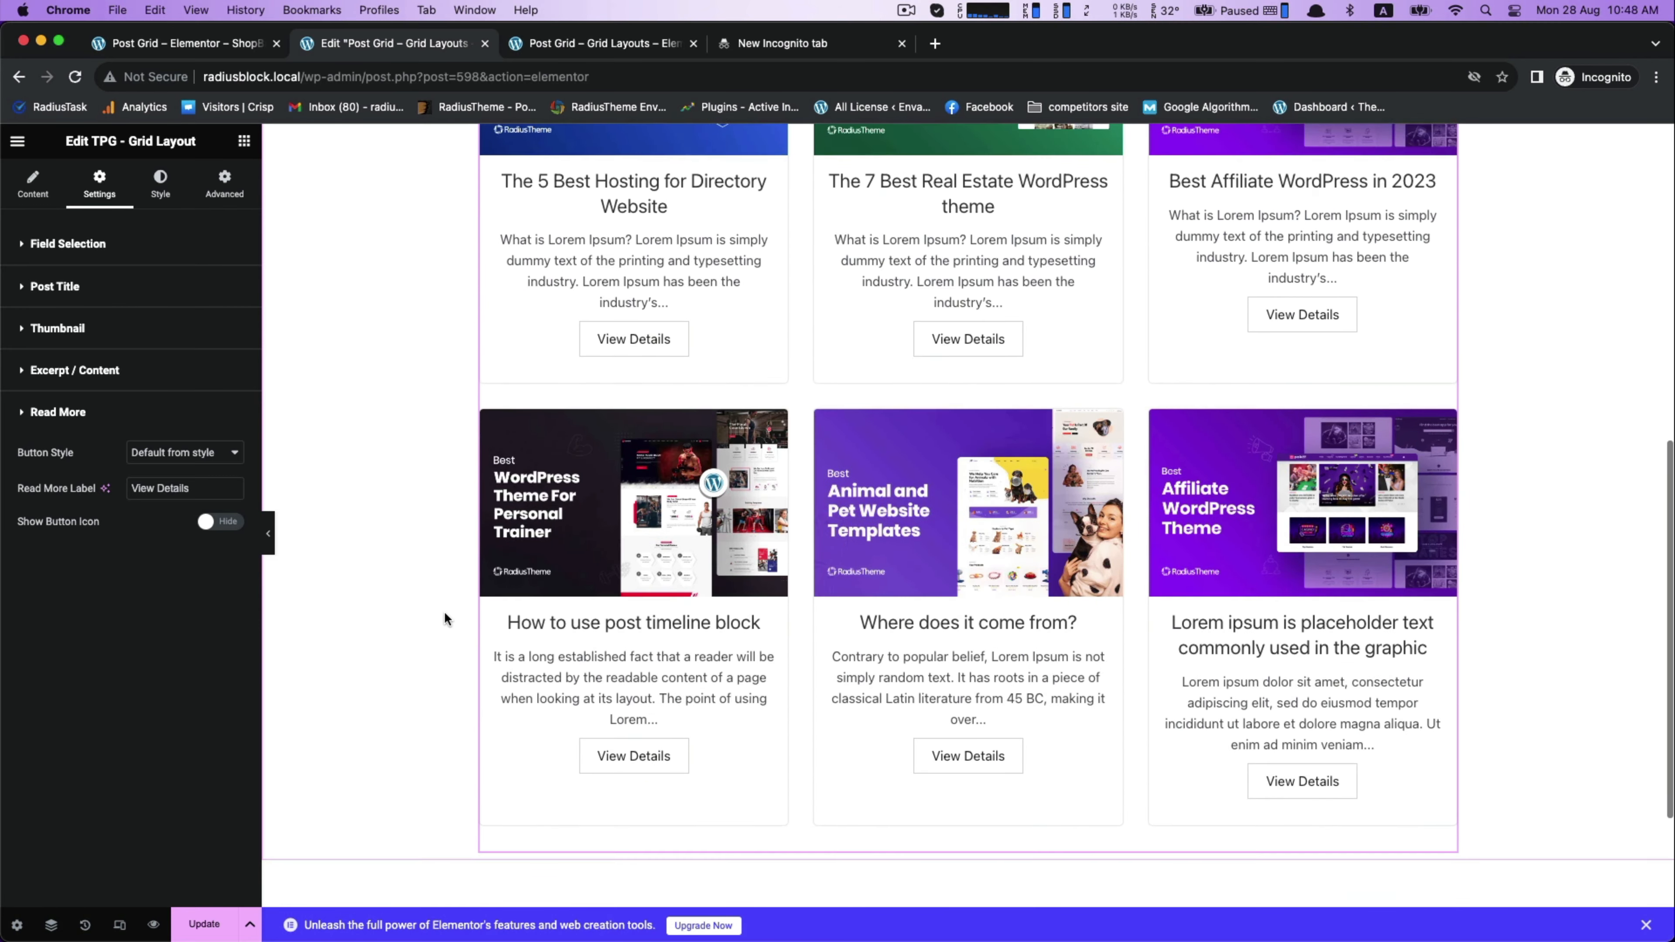
pyautogui.scroll(10, 444, 611)
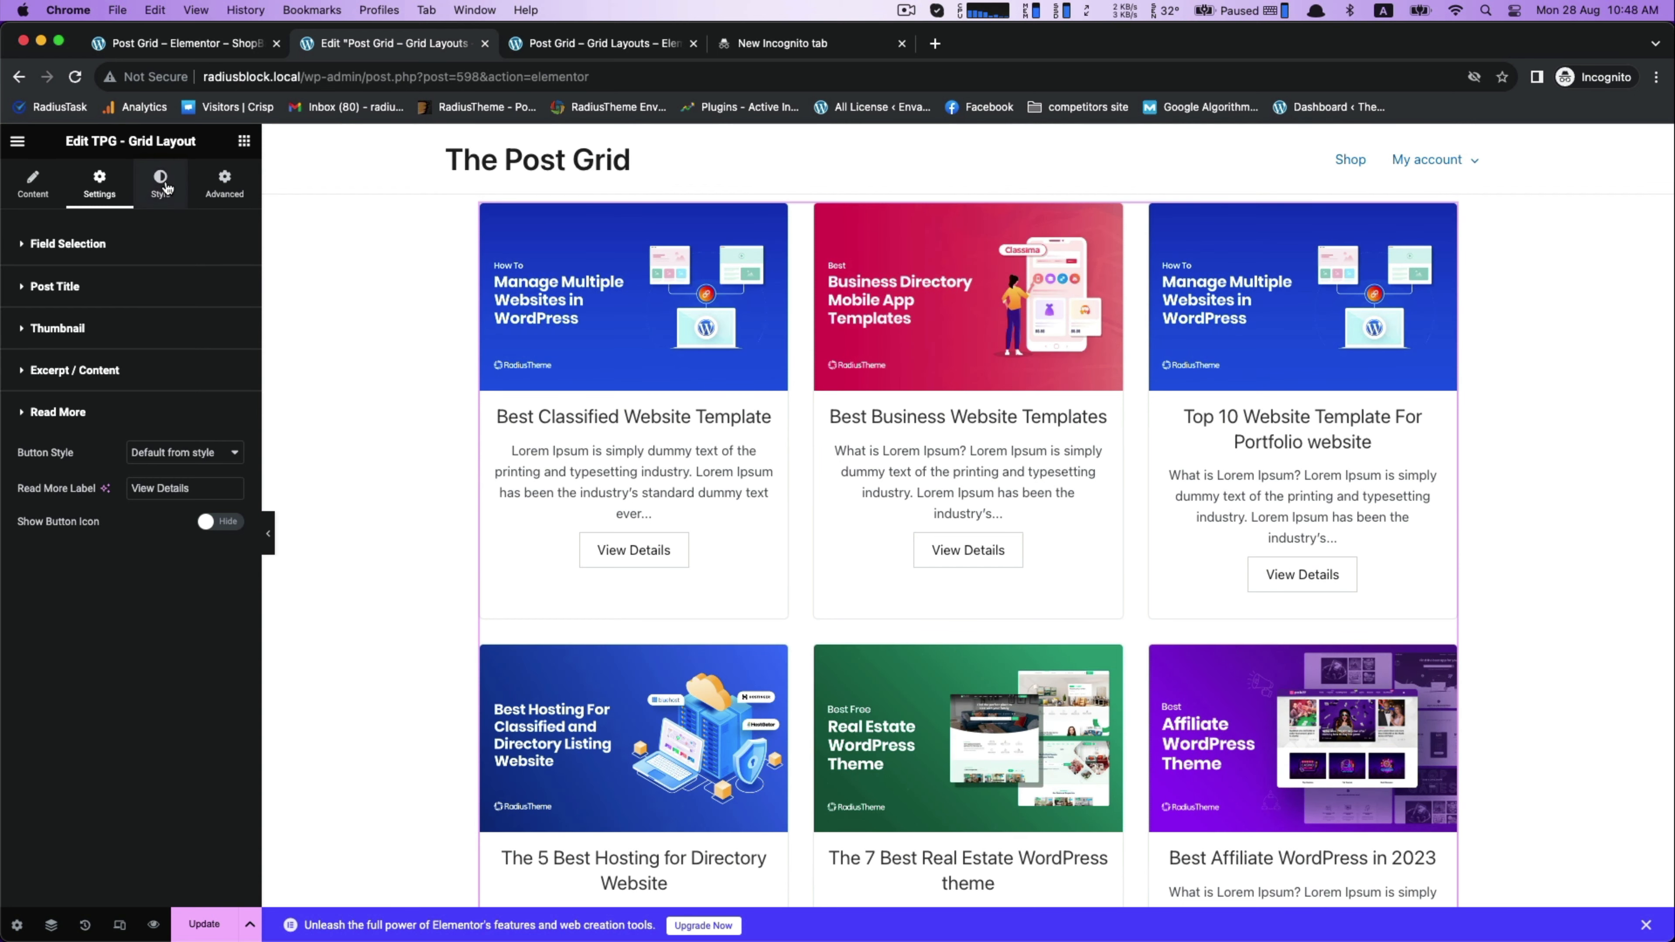
# Style the post titles with the Verdana font family and center alignment
pyautogui.click(161, 184)
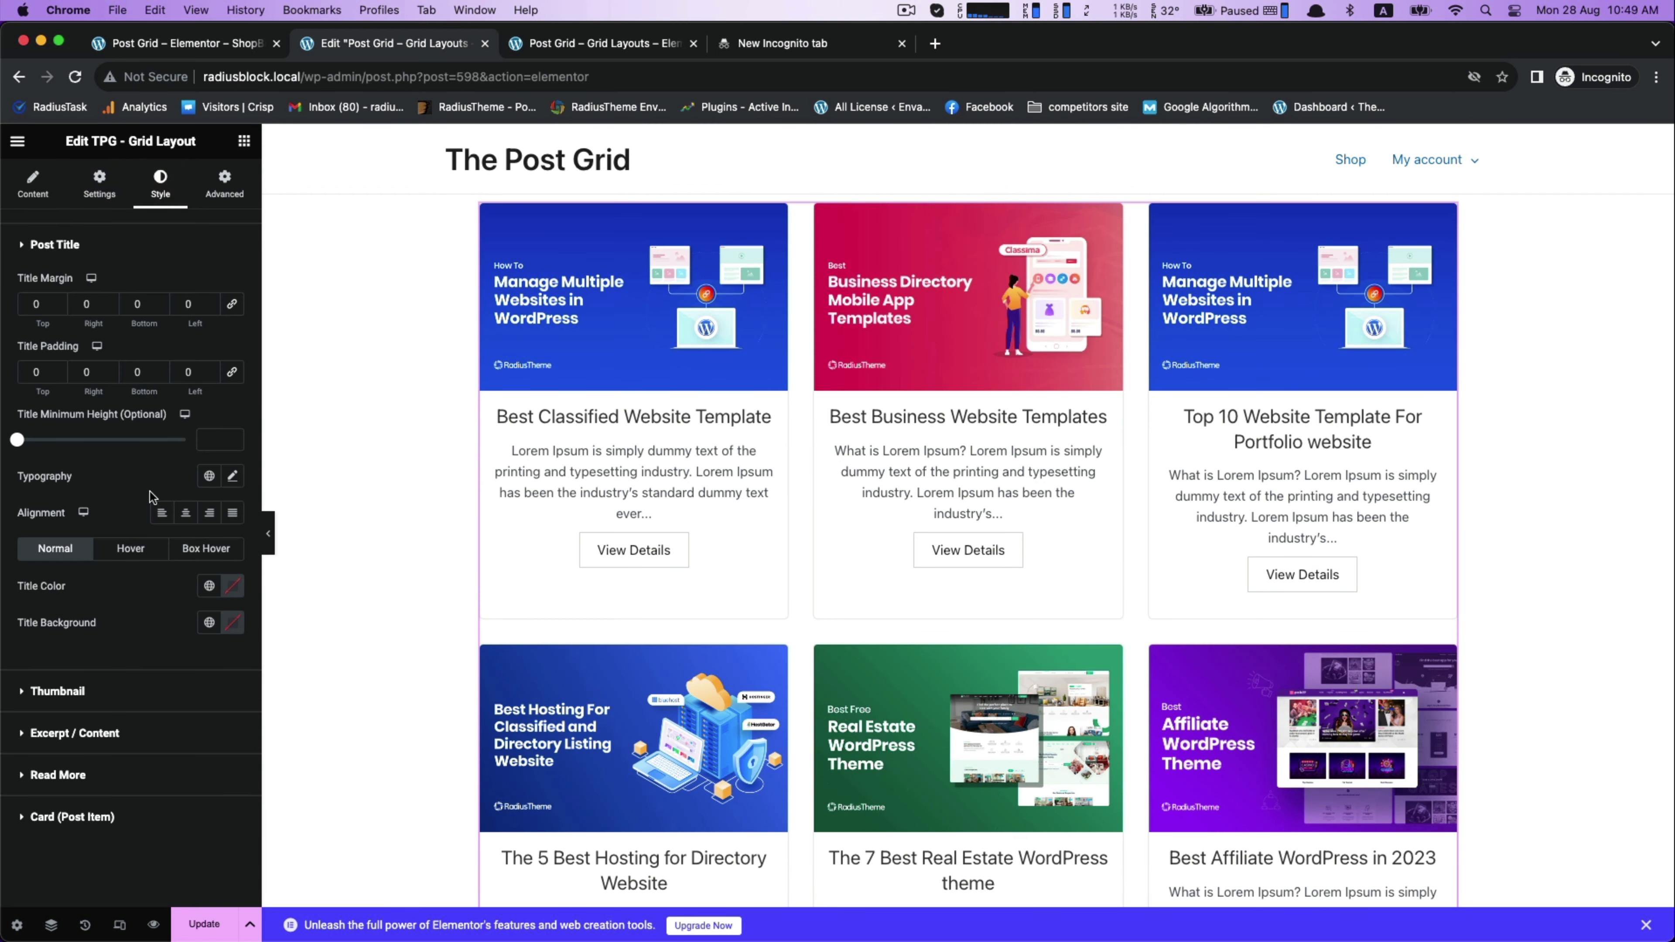
pyautogui.click(223, 480)
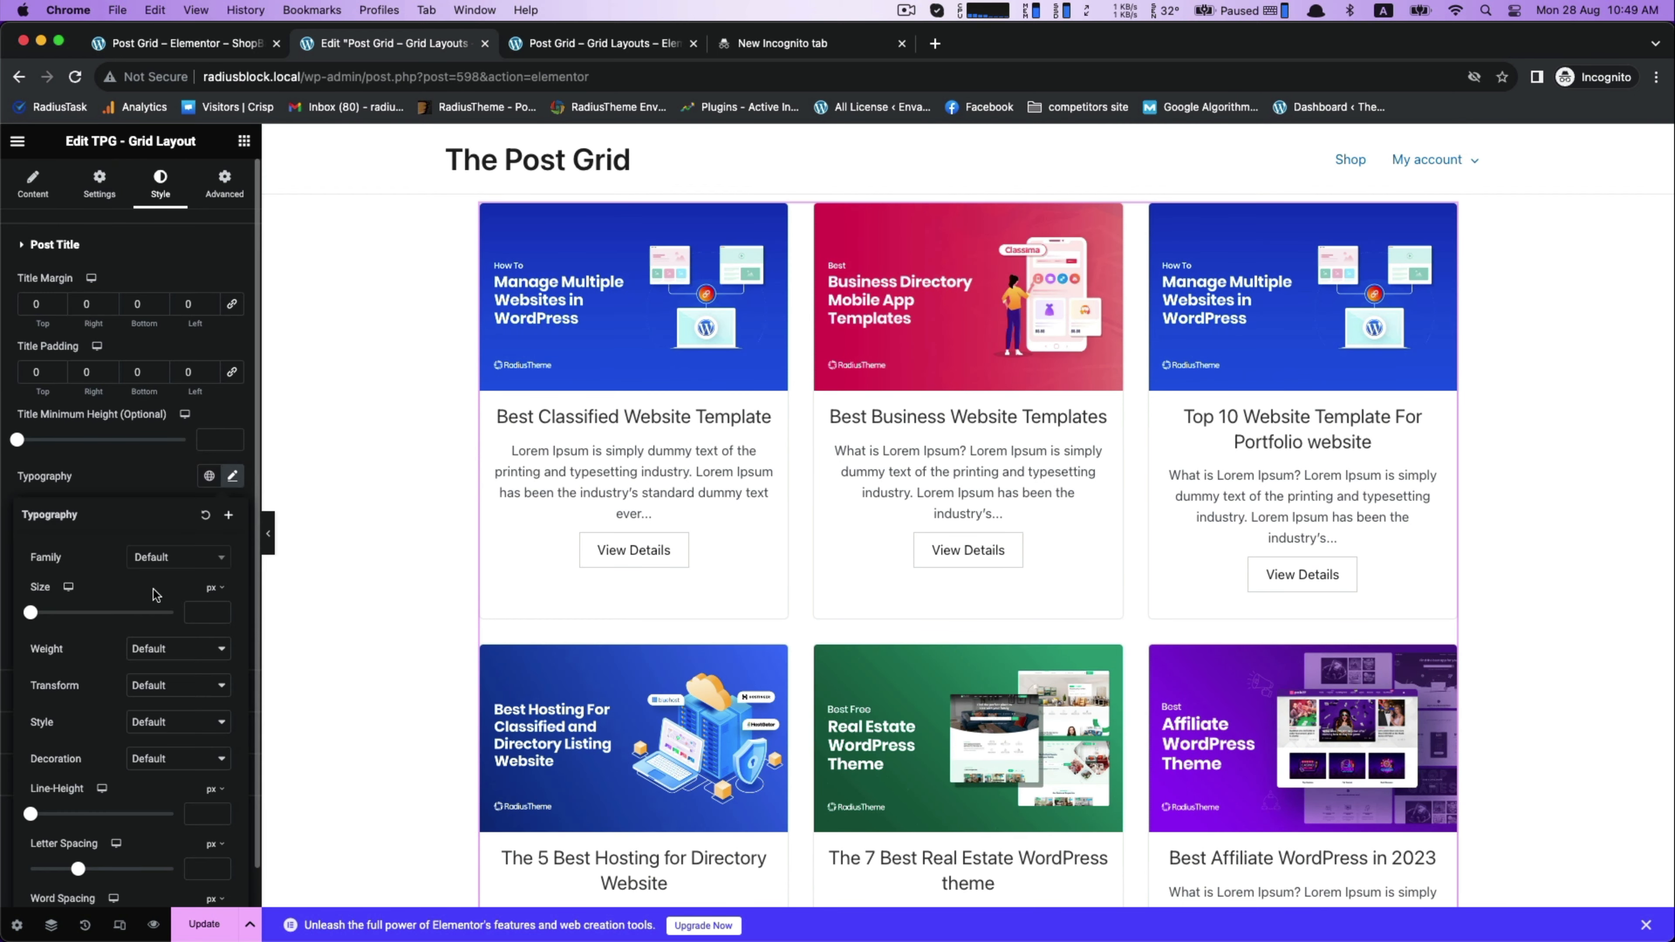
pyautogui.click(163, 566)
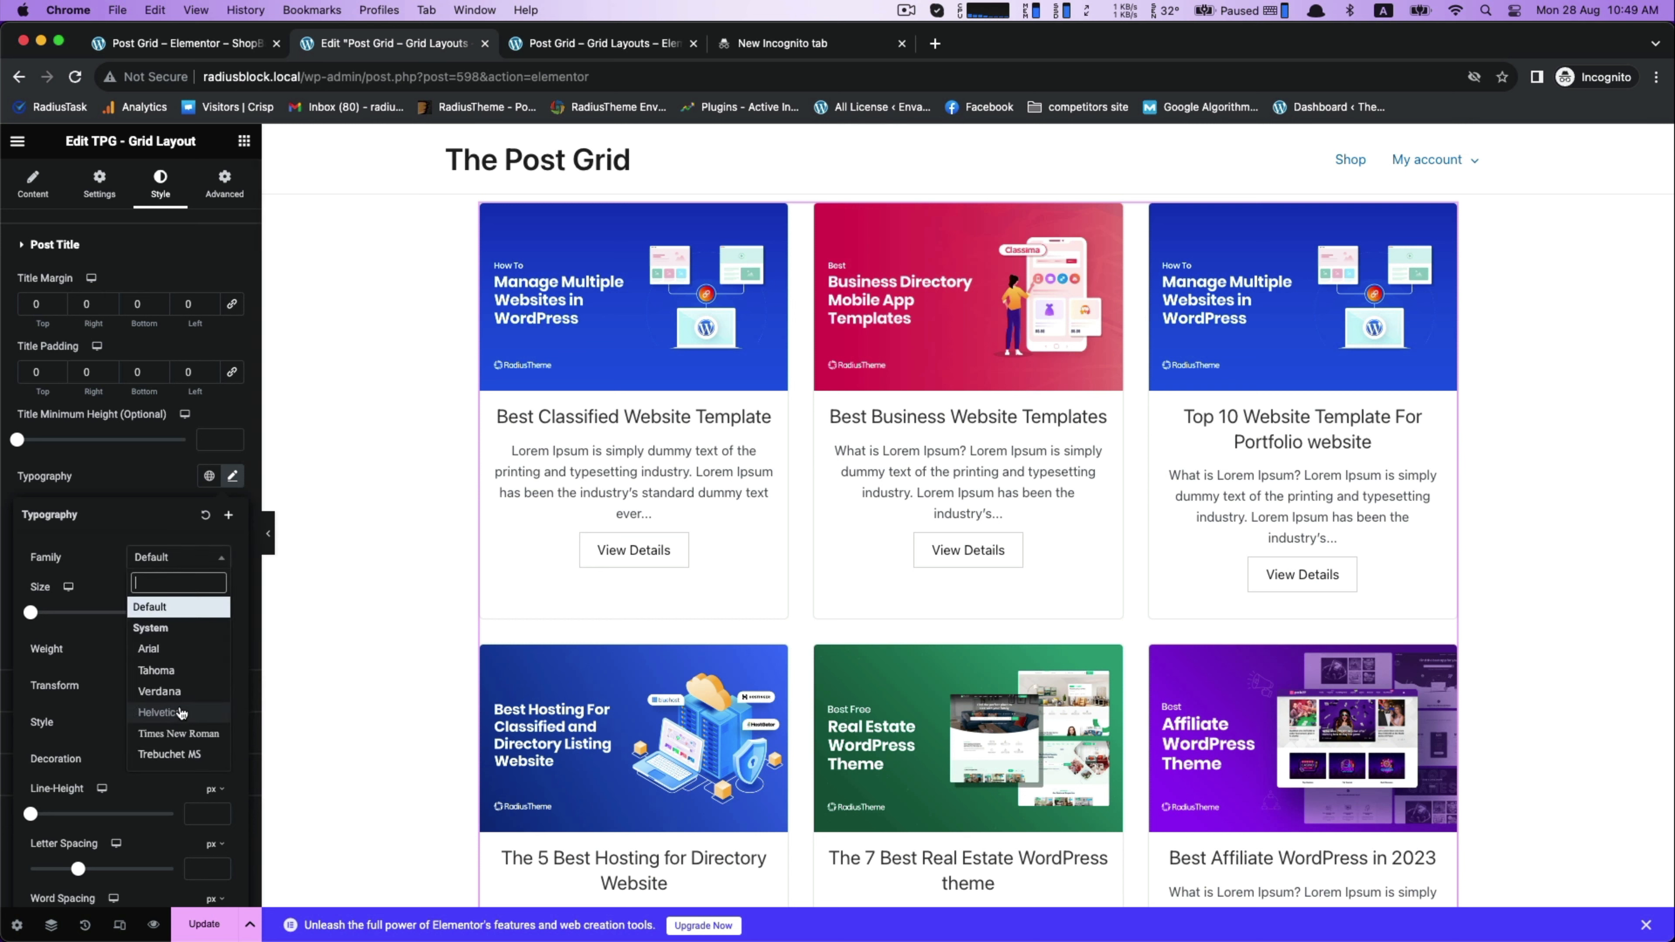
pyautogui.click(165, 691)
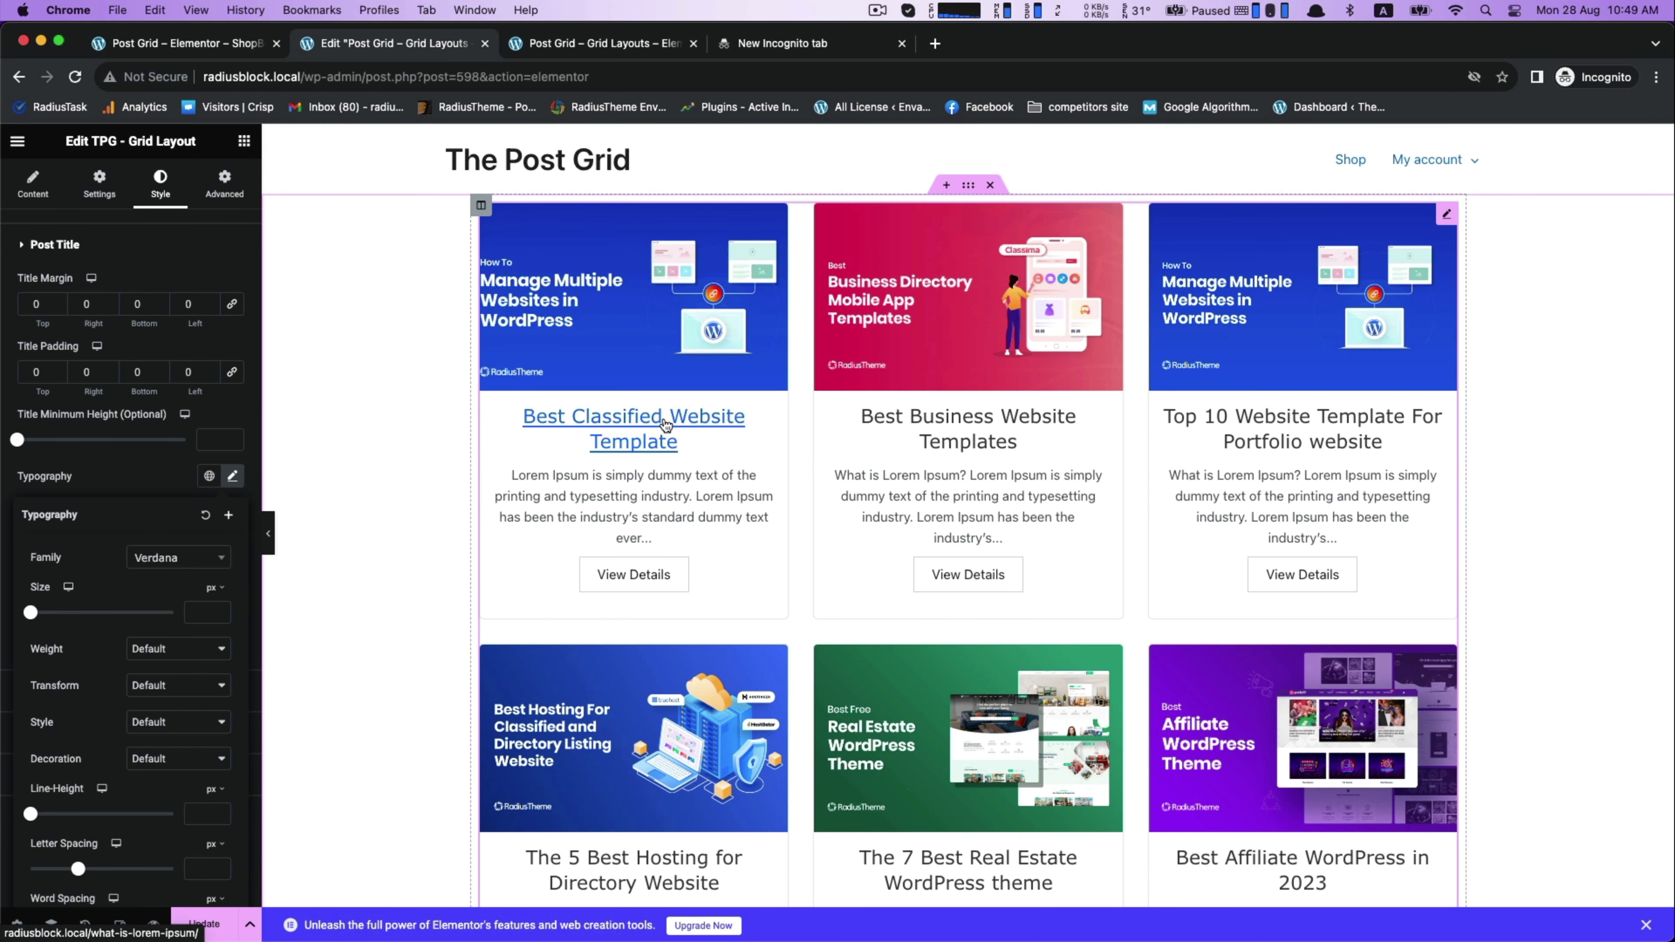
pyautogui.click(127, 480)
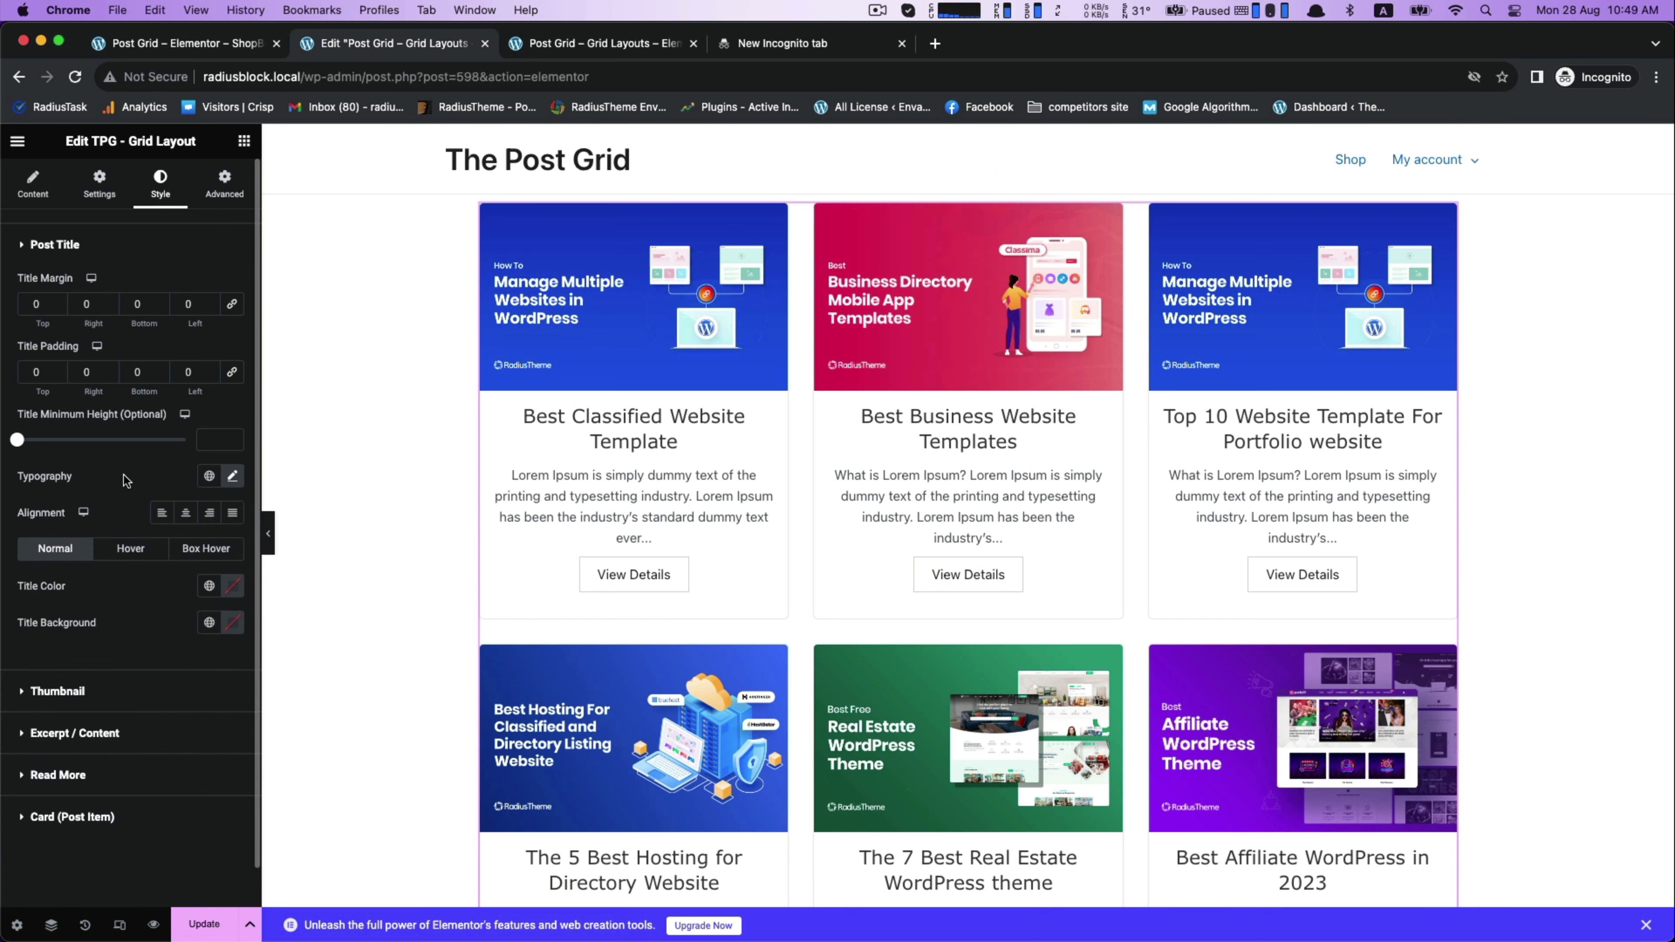
pyautogui.click(185, 512)
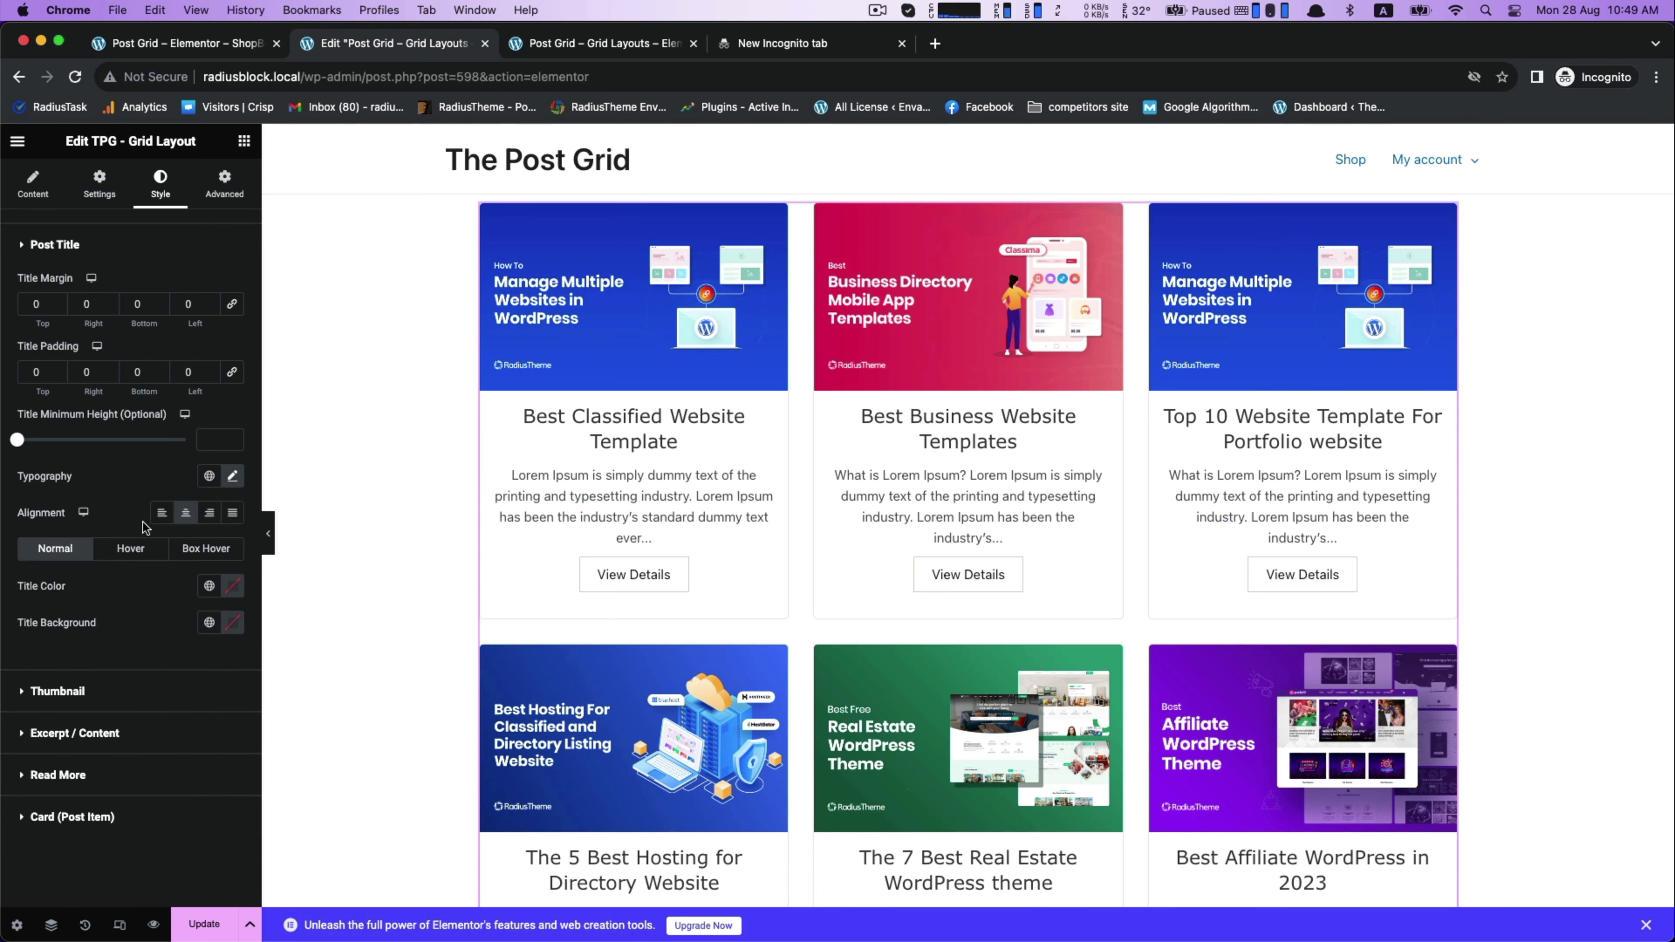
# Change the normal-state color of the post titles to a dark maroon red
pyautogui.click(234, 587)
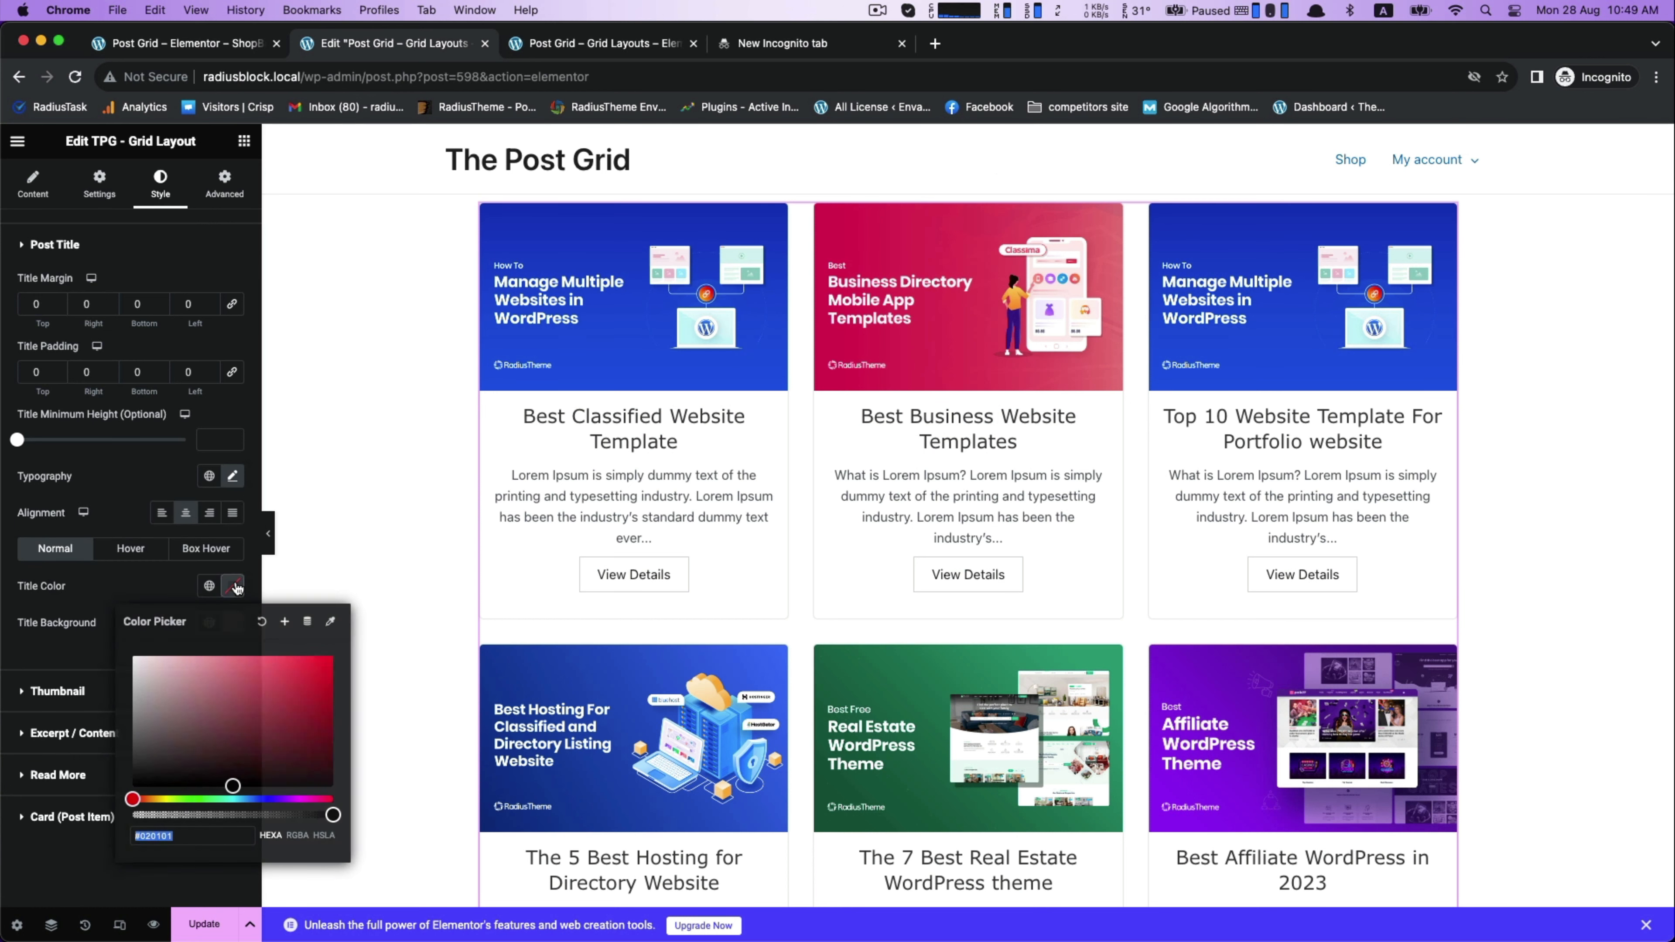
pyautogui.moveTo(261, 704); pyautogui.dragTo(301, 703)
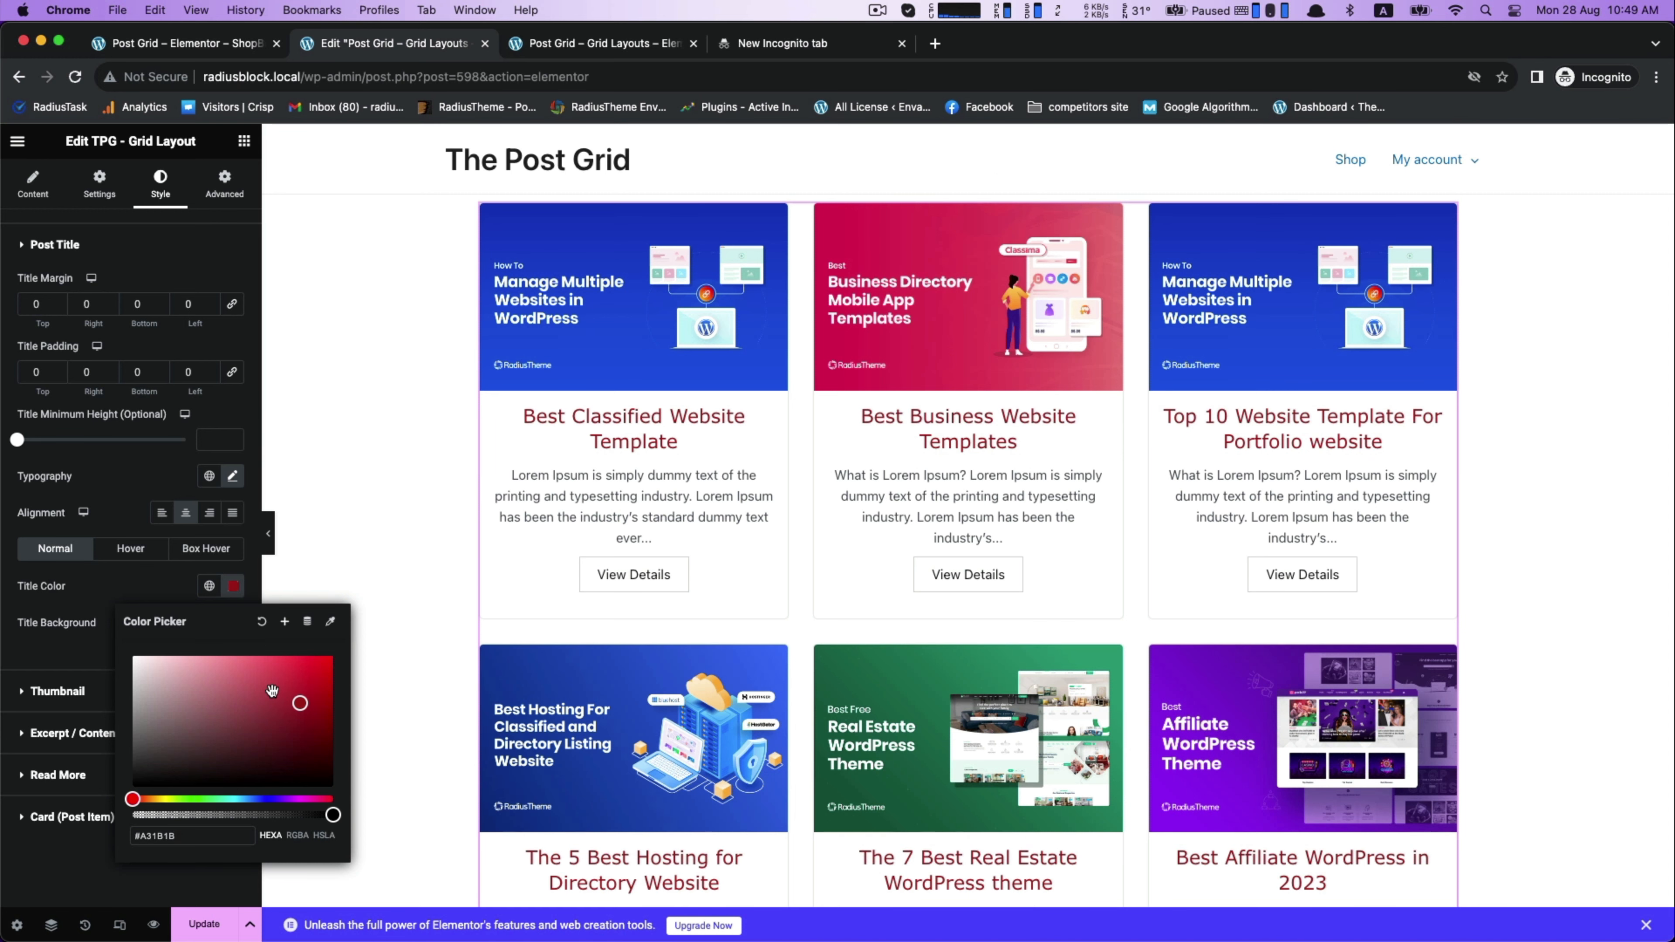
pyautogui.click(159, 594)
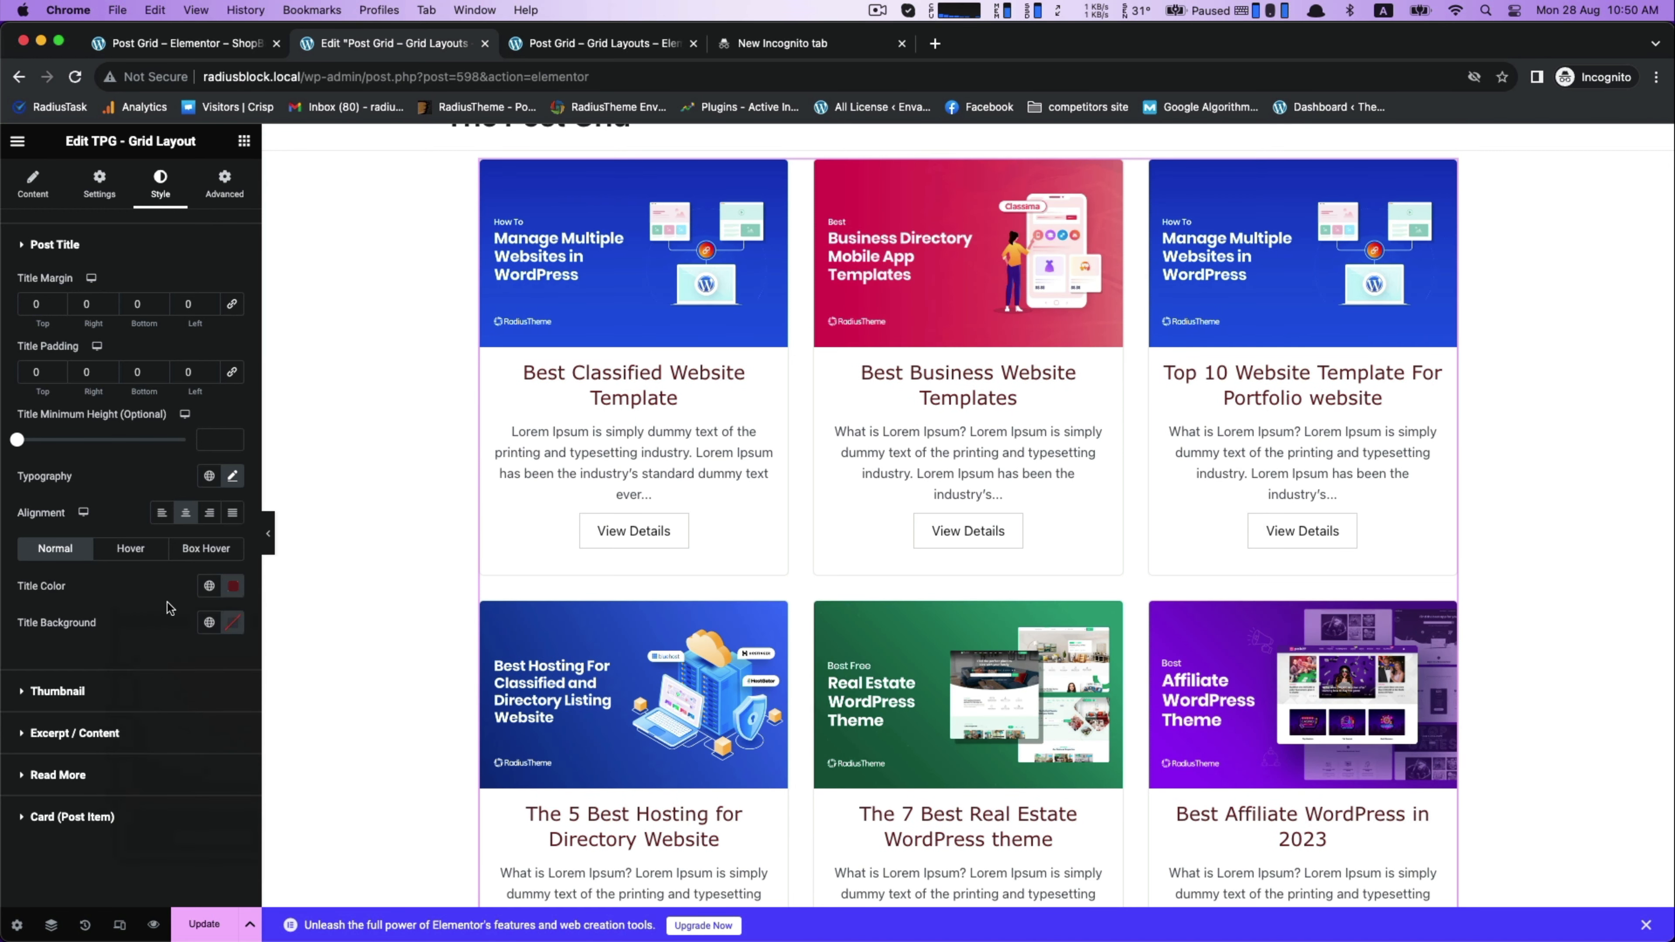
# Look over the thumbnail style options, and set the normal-state excerpt color to black
pyautogui.click(105, 686)
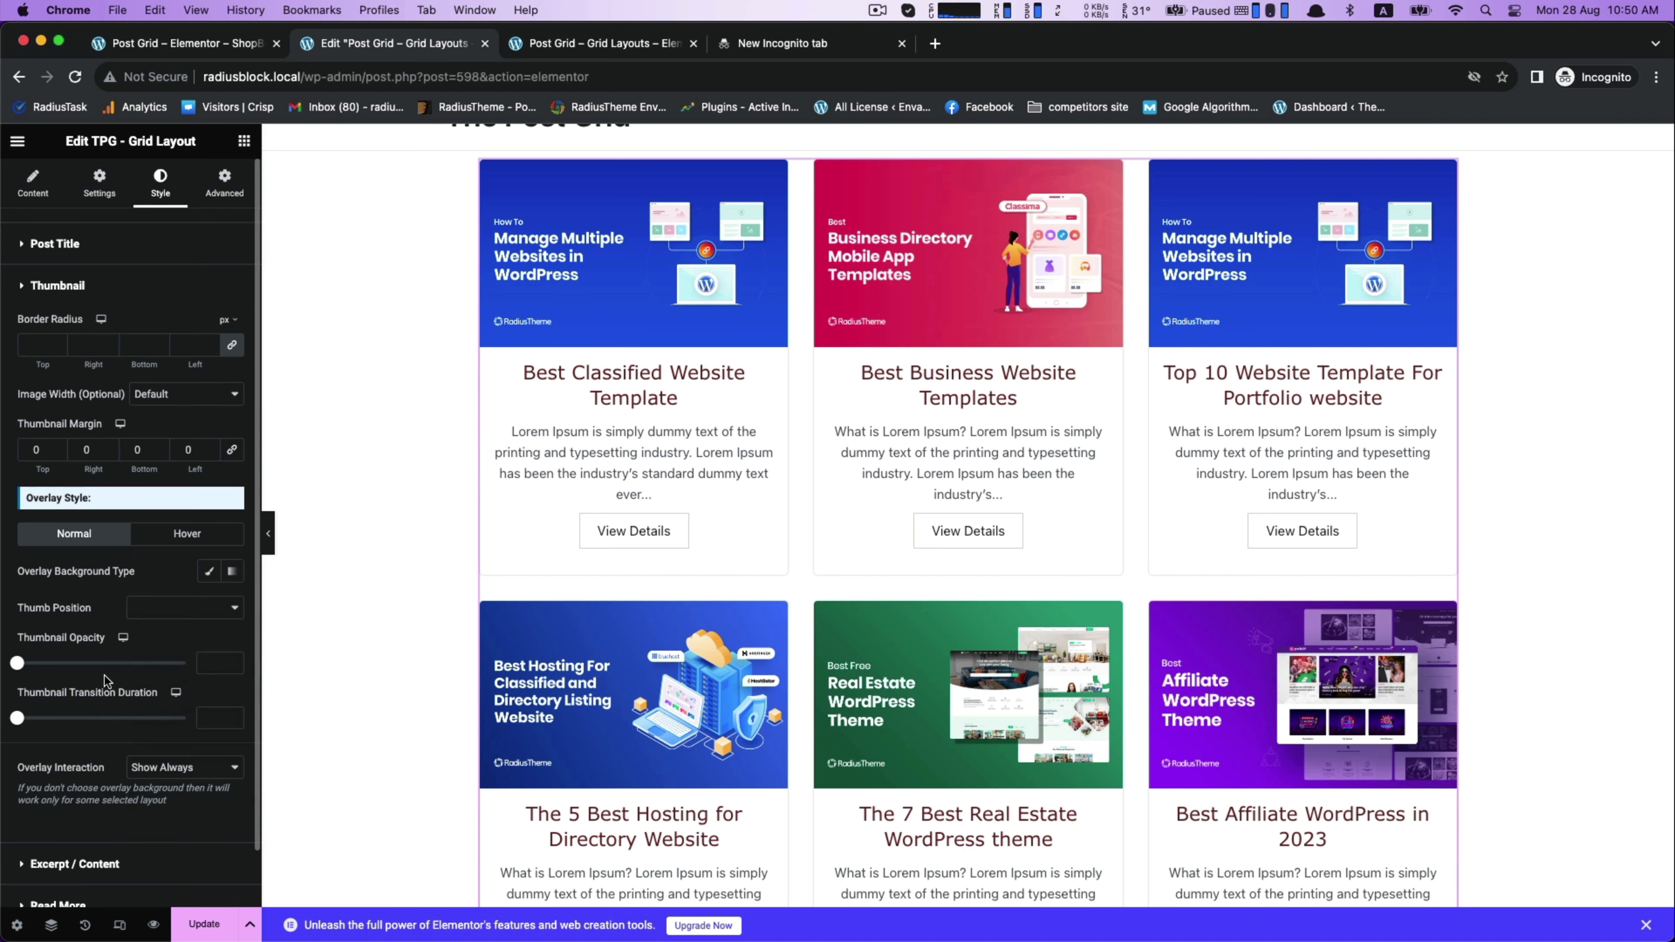
pyautogui.scroll(-2, 108, 675)
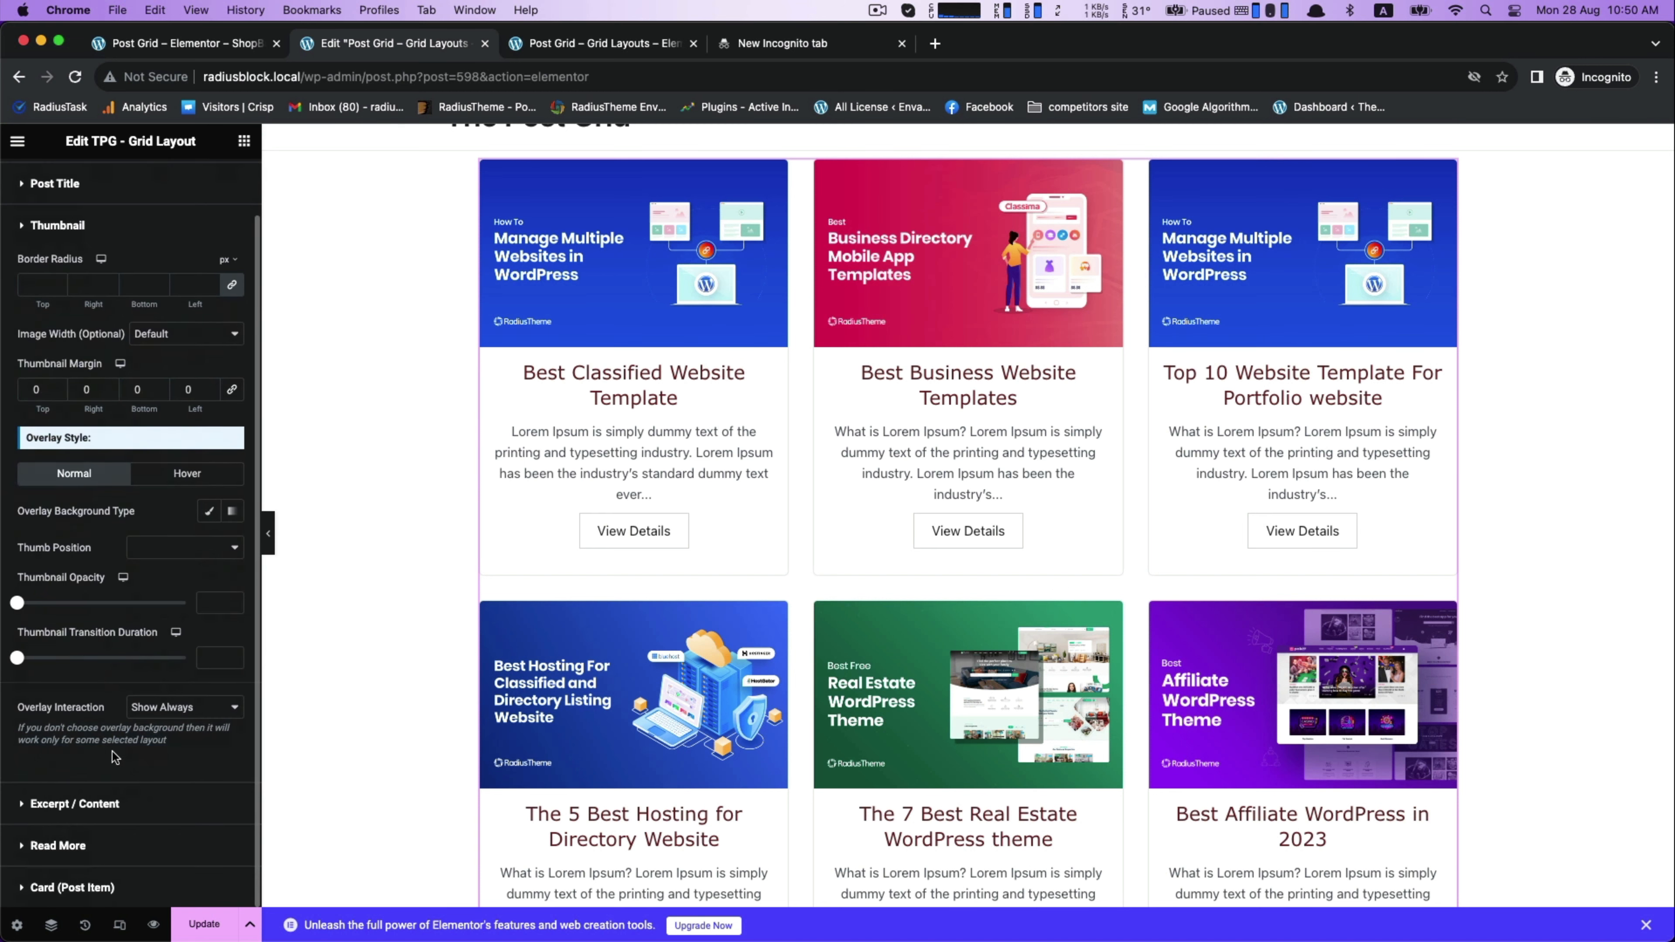
pyautogui.click(110, 802)
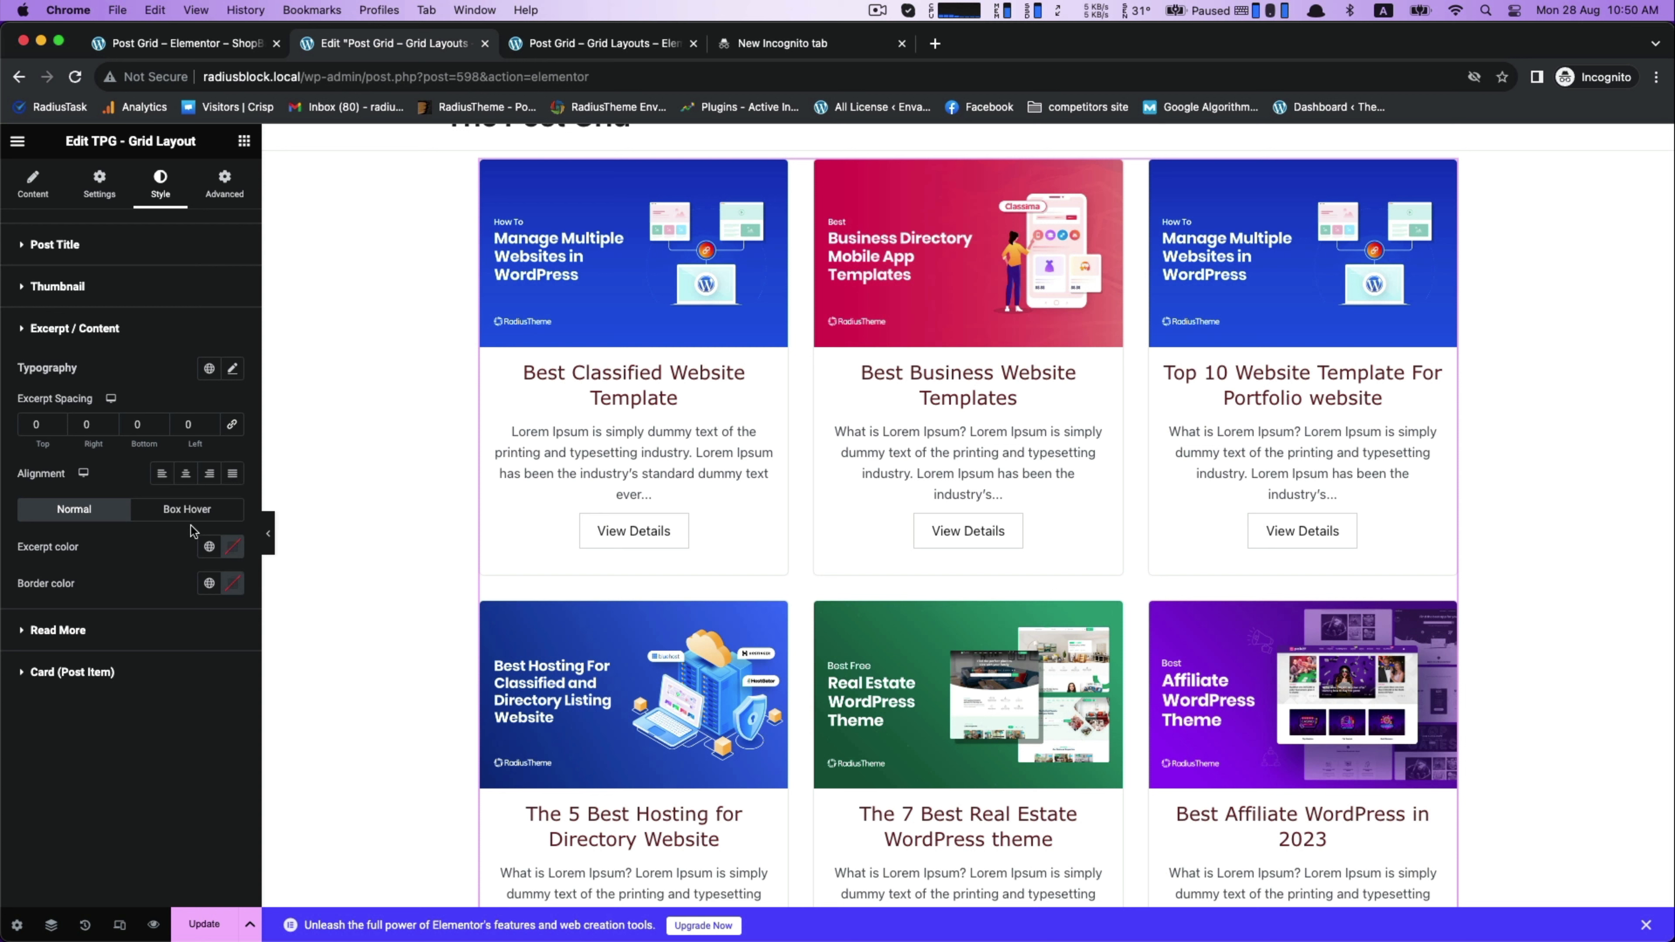
pyautogui.click(232, 546)
pyautogui.click(271, 660)
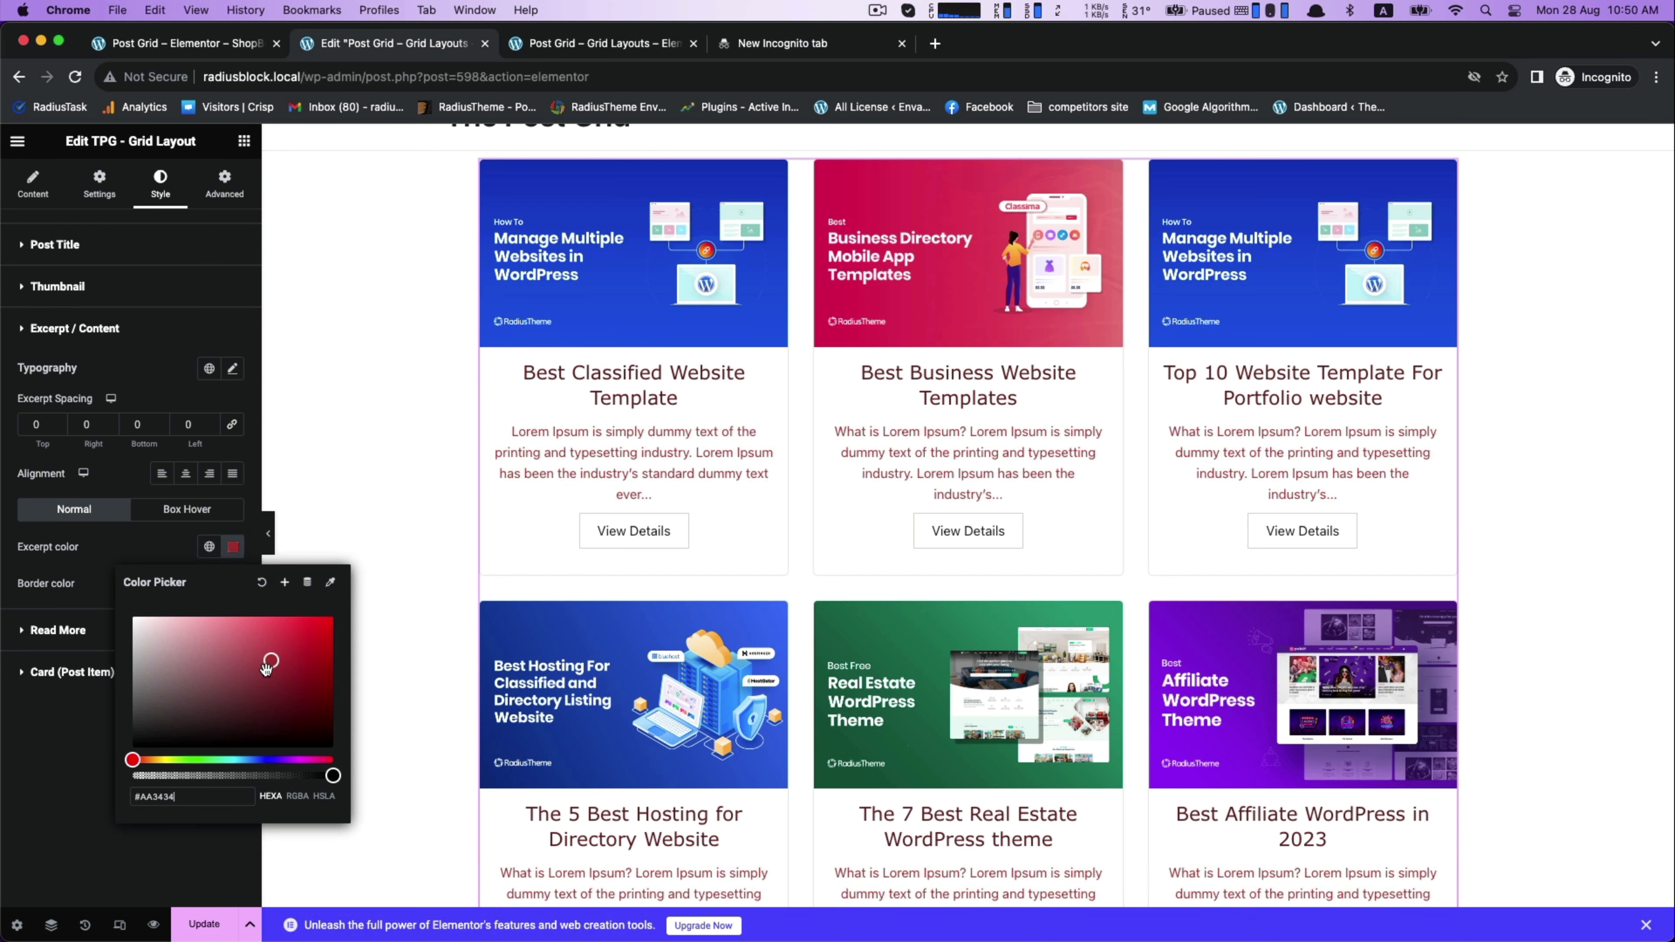
pyautogui.moveTo(267, 666)
pyautogui.mouseDown()
pyautogui.moveTo(282, 715)
pyautogui.moveTo(331, 752)
pyautogui.mouseUp()
pyautogui.click(136, 547)
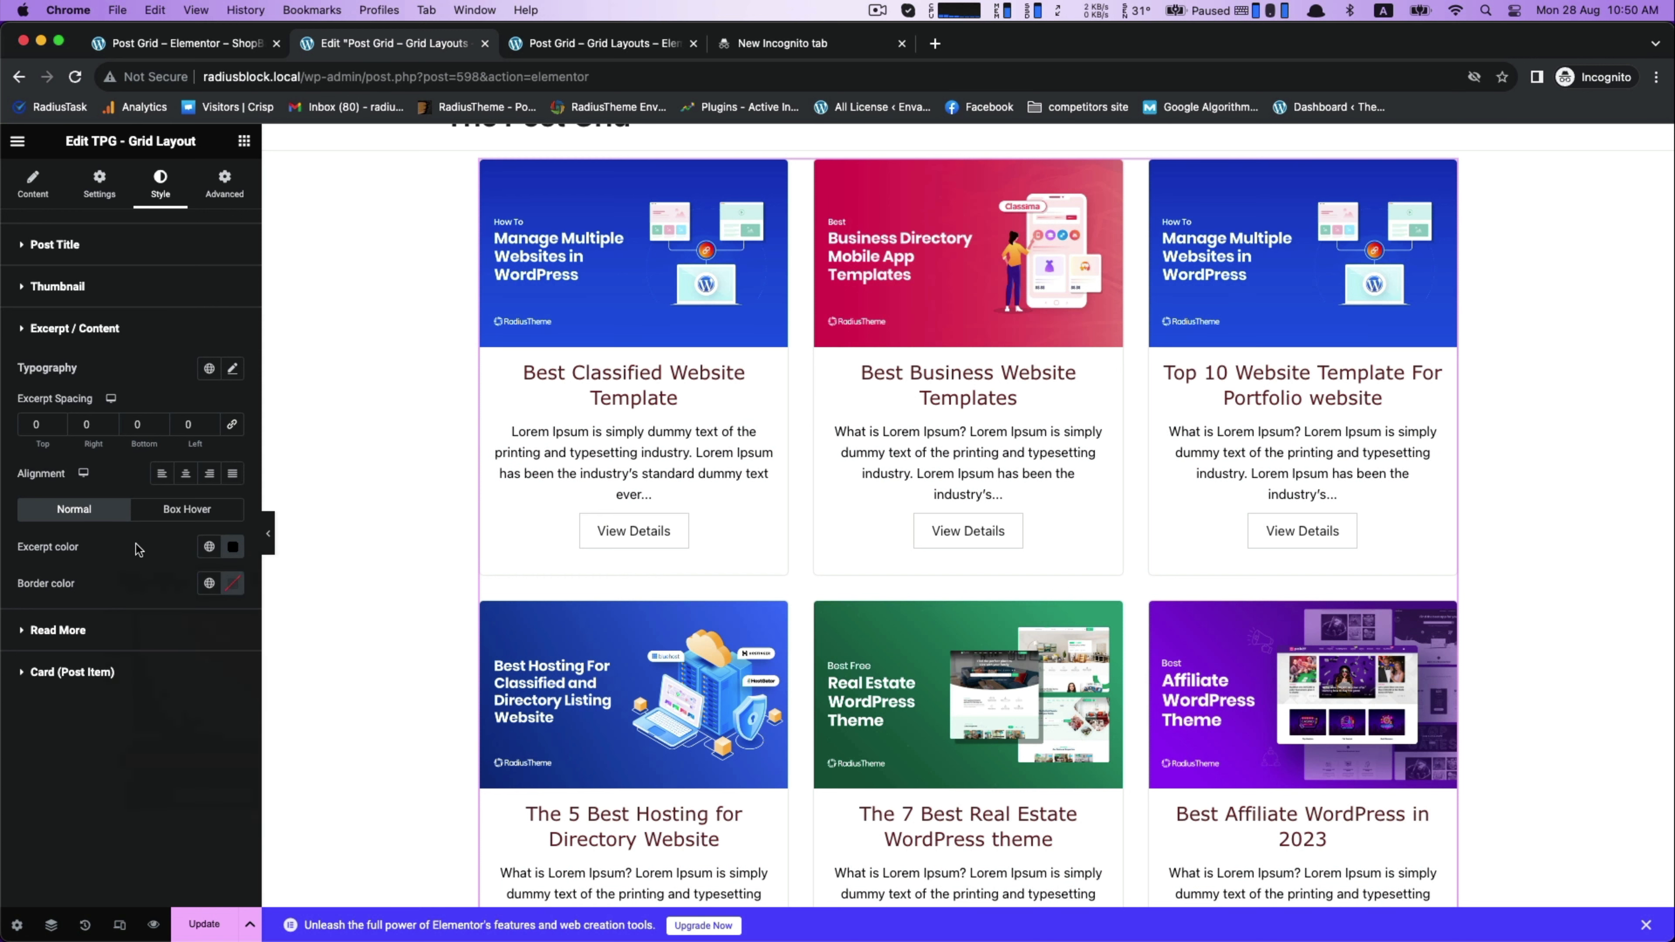
# Set the normal-state text color of the Read More button to black
pyautogui.click(135, 631)
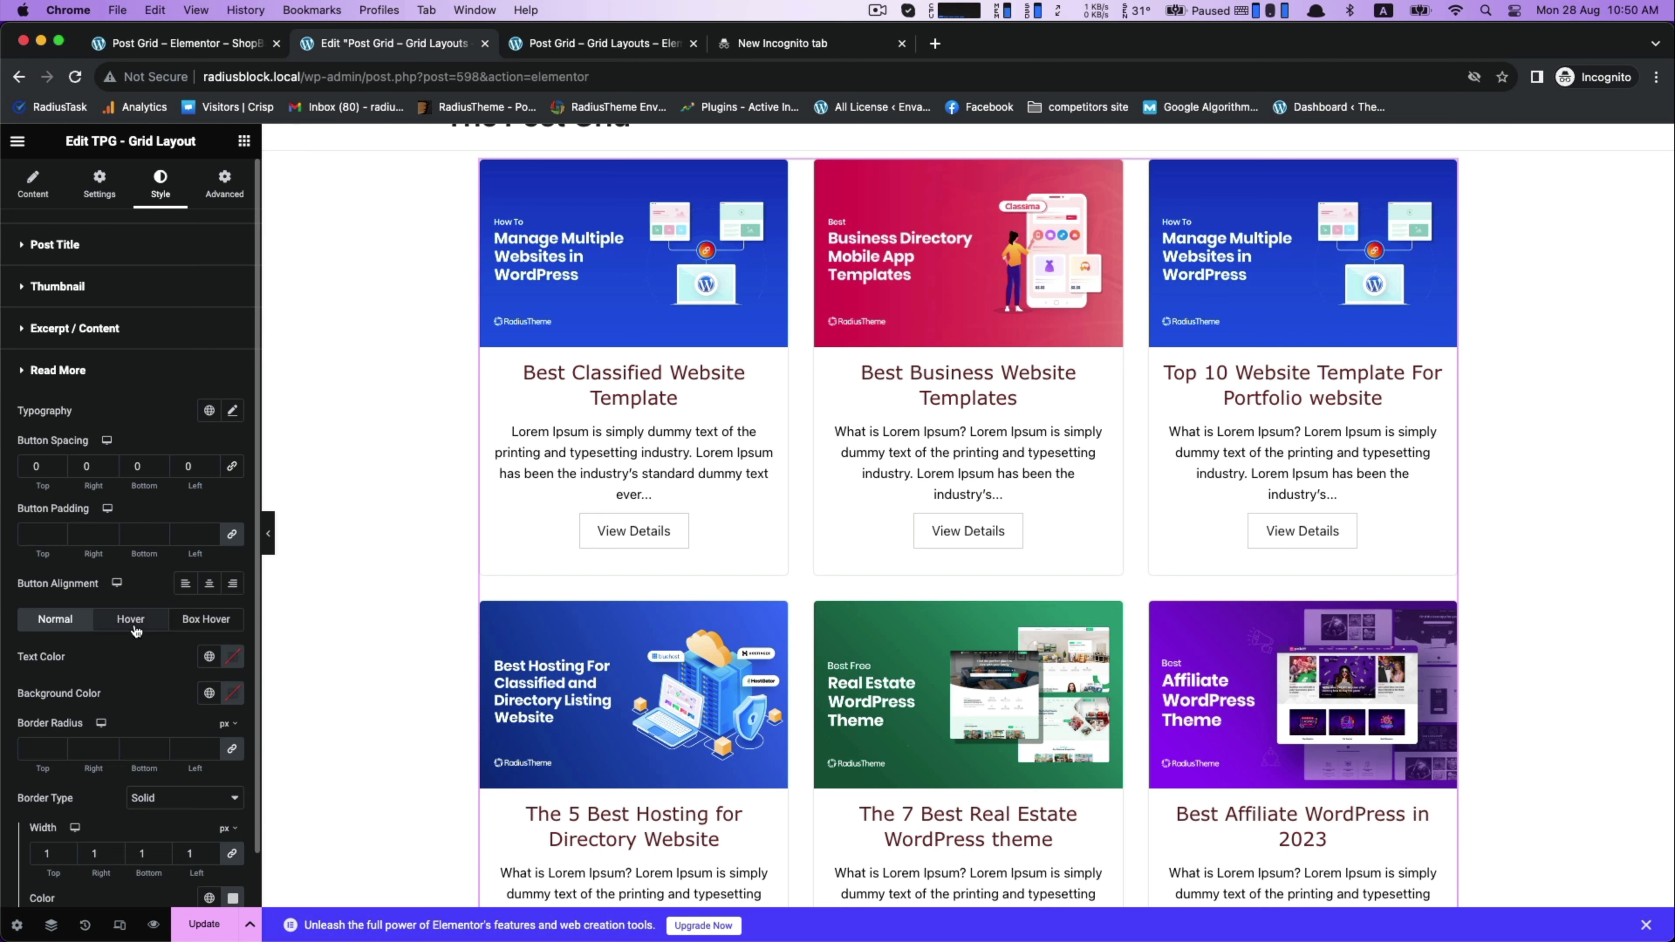
pyautogui.click(234, 658)
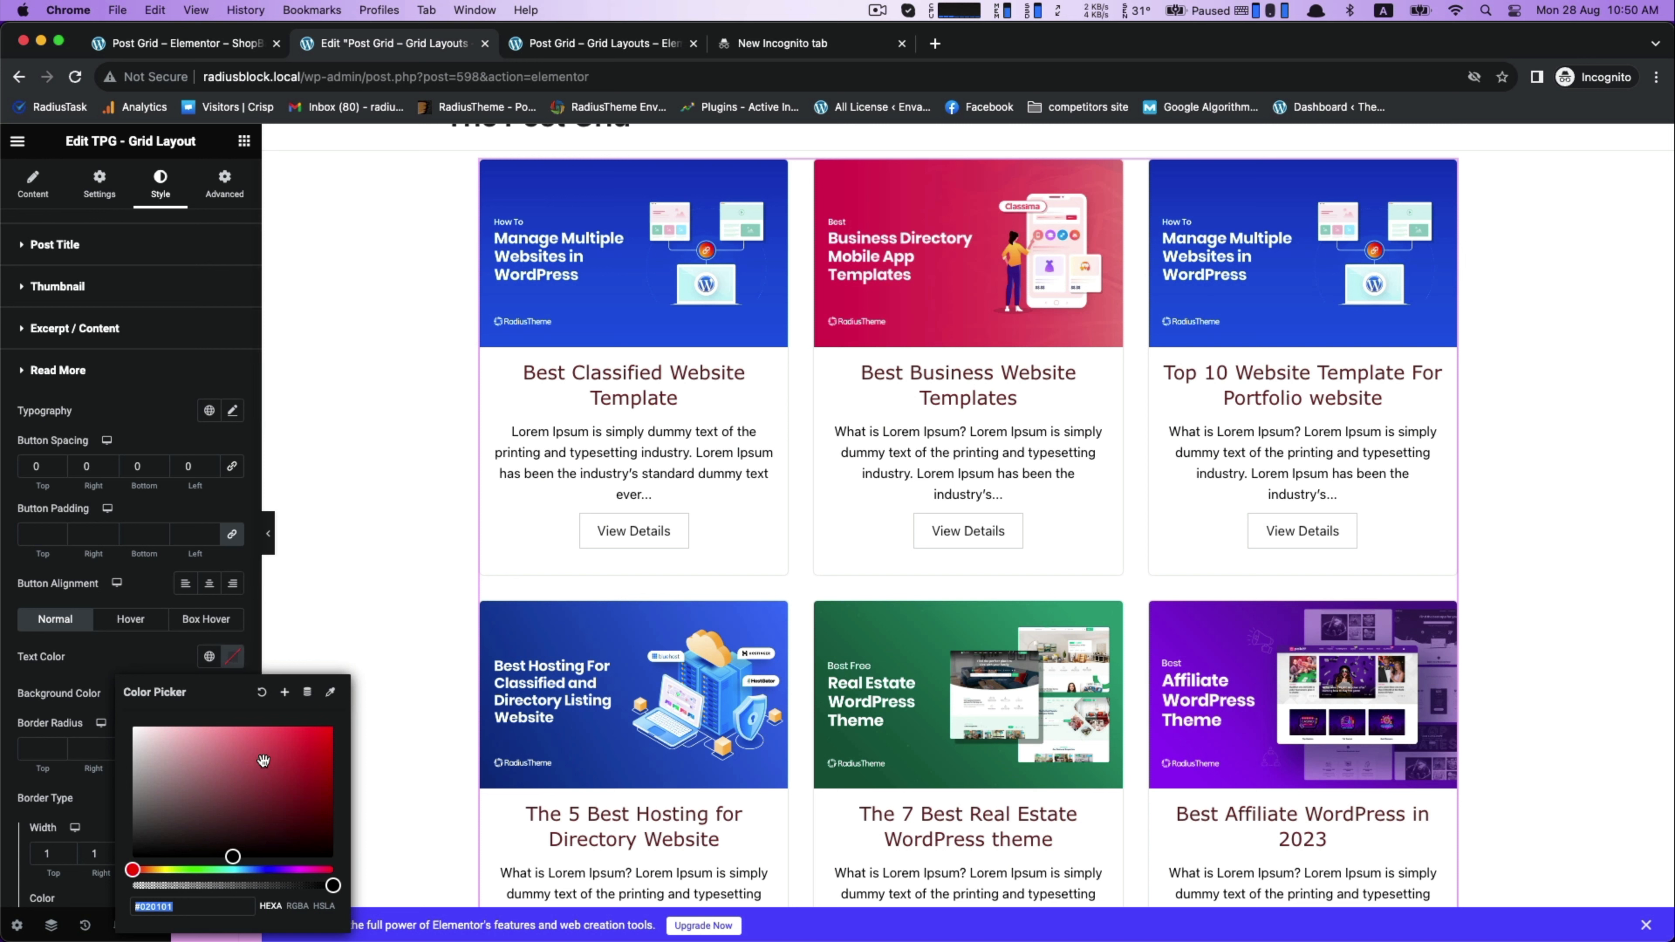
pyautogui.moveTo(289, 777); pyautogui.dragTo(328, 861)
pyautogui.click(144, 662)
# Give the Read More button a light pink background color in its normal state, and collapse its style settings
pyautogui.click(232, 694)
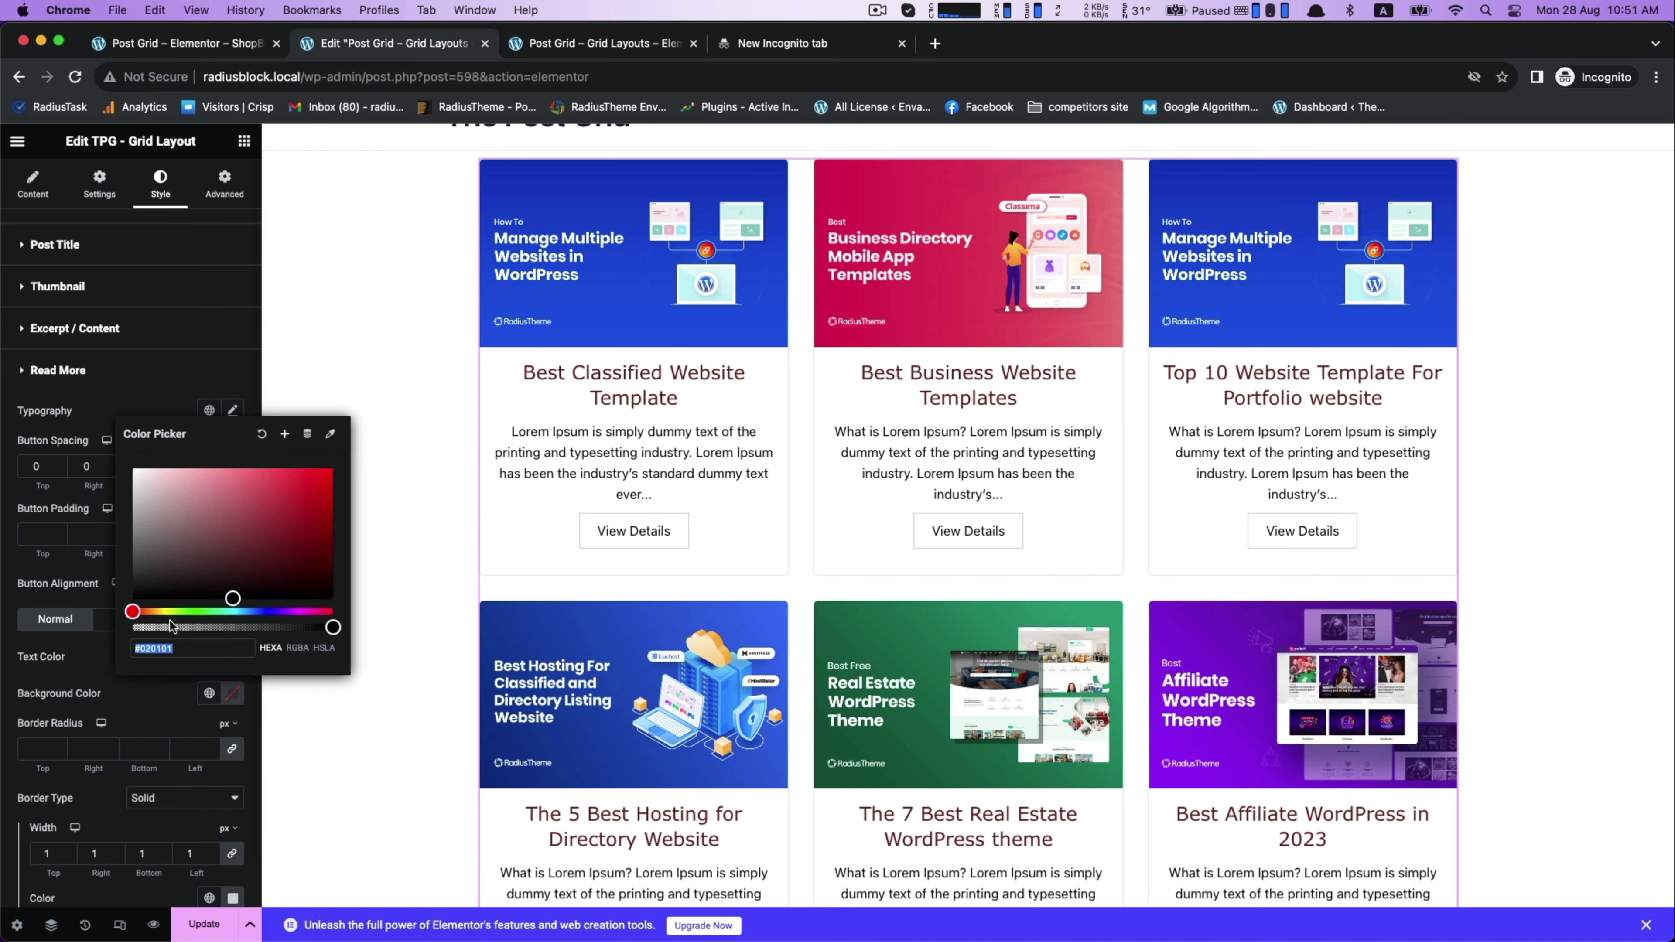
pyautogui.click(152, 476)
pyautogui.click(75, 572)
pyautogui.scroll(-1, 124, 686)
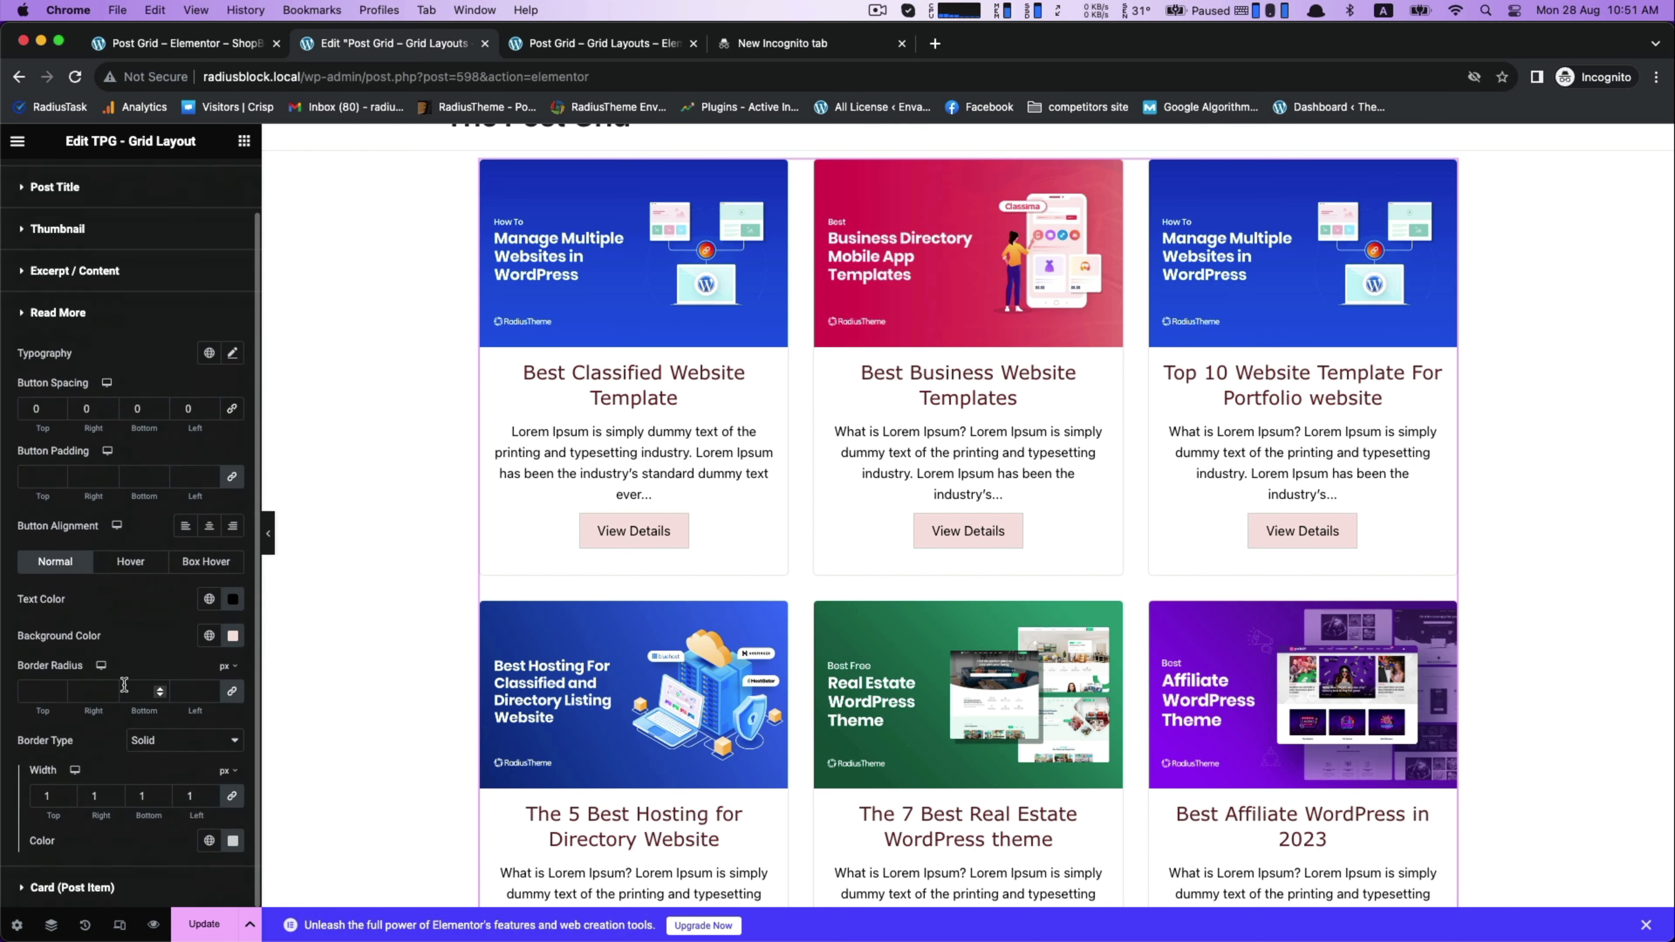
pyautogui.click(41, 314)
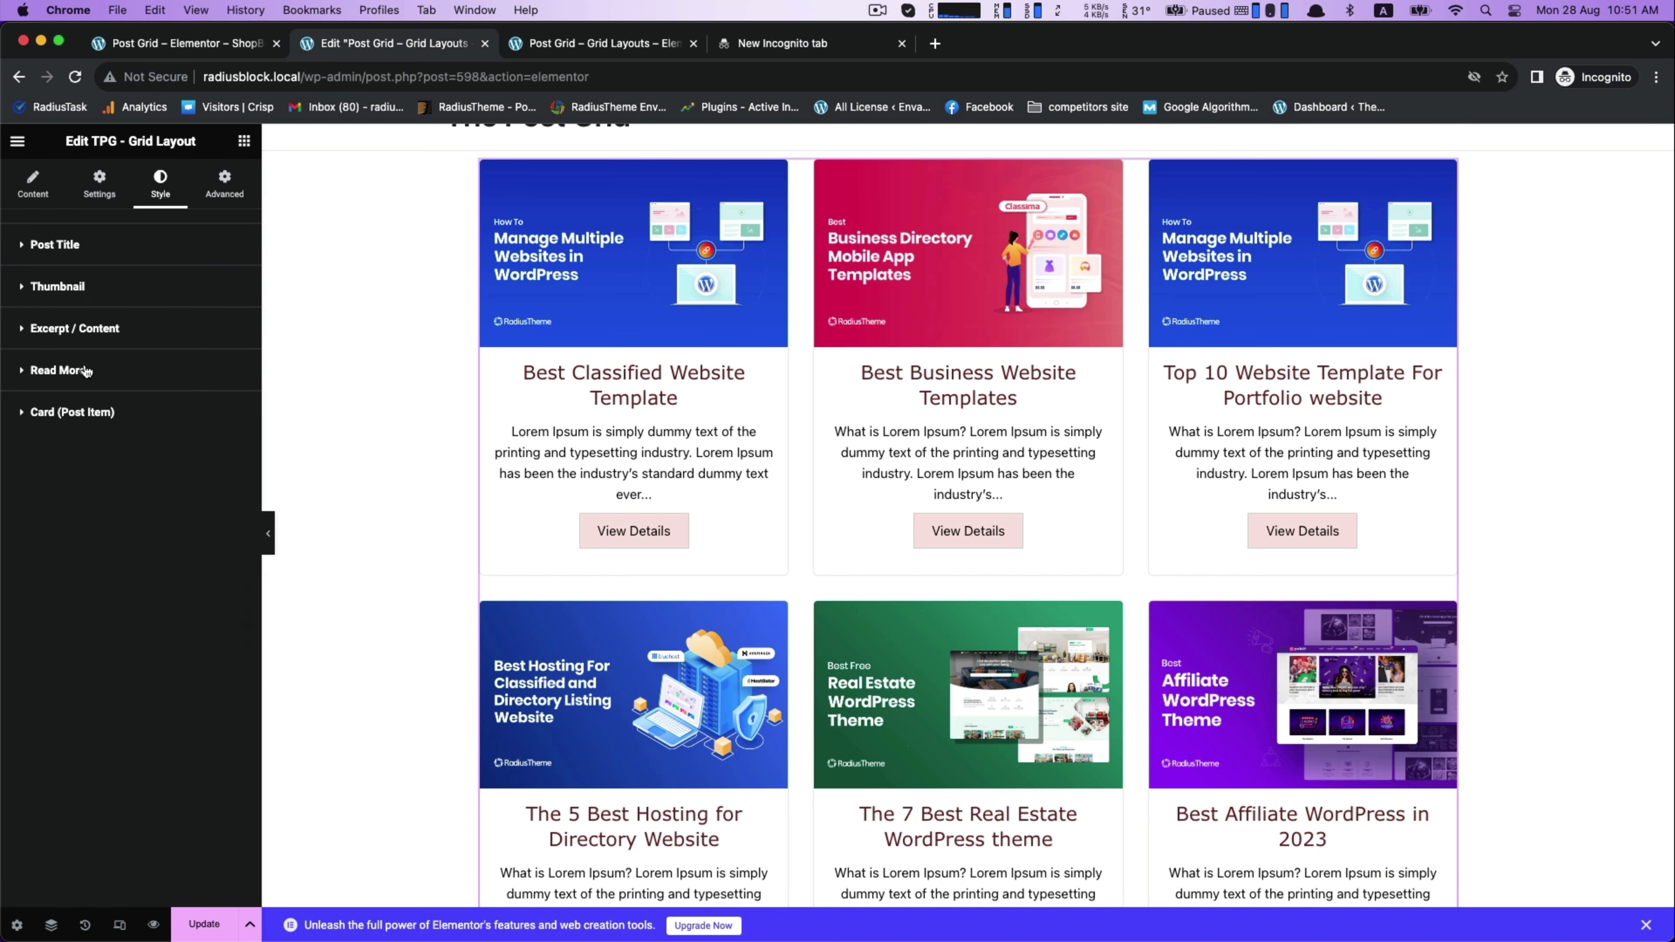
# Give the section containing the post grid a classic background in light pink
pyautogui.scroll(1, 964, 178)
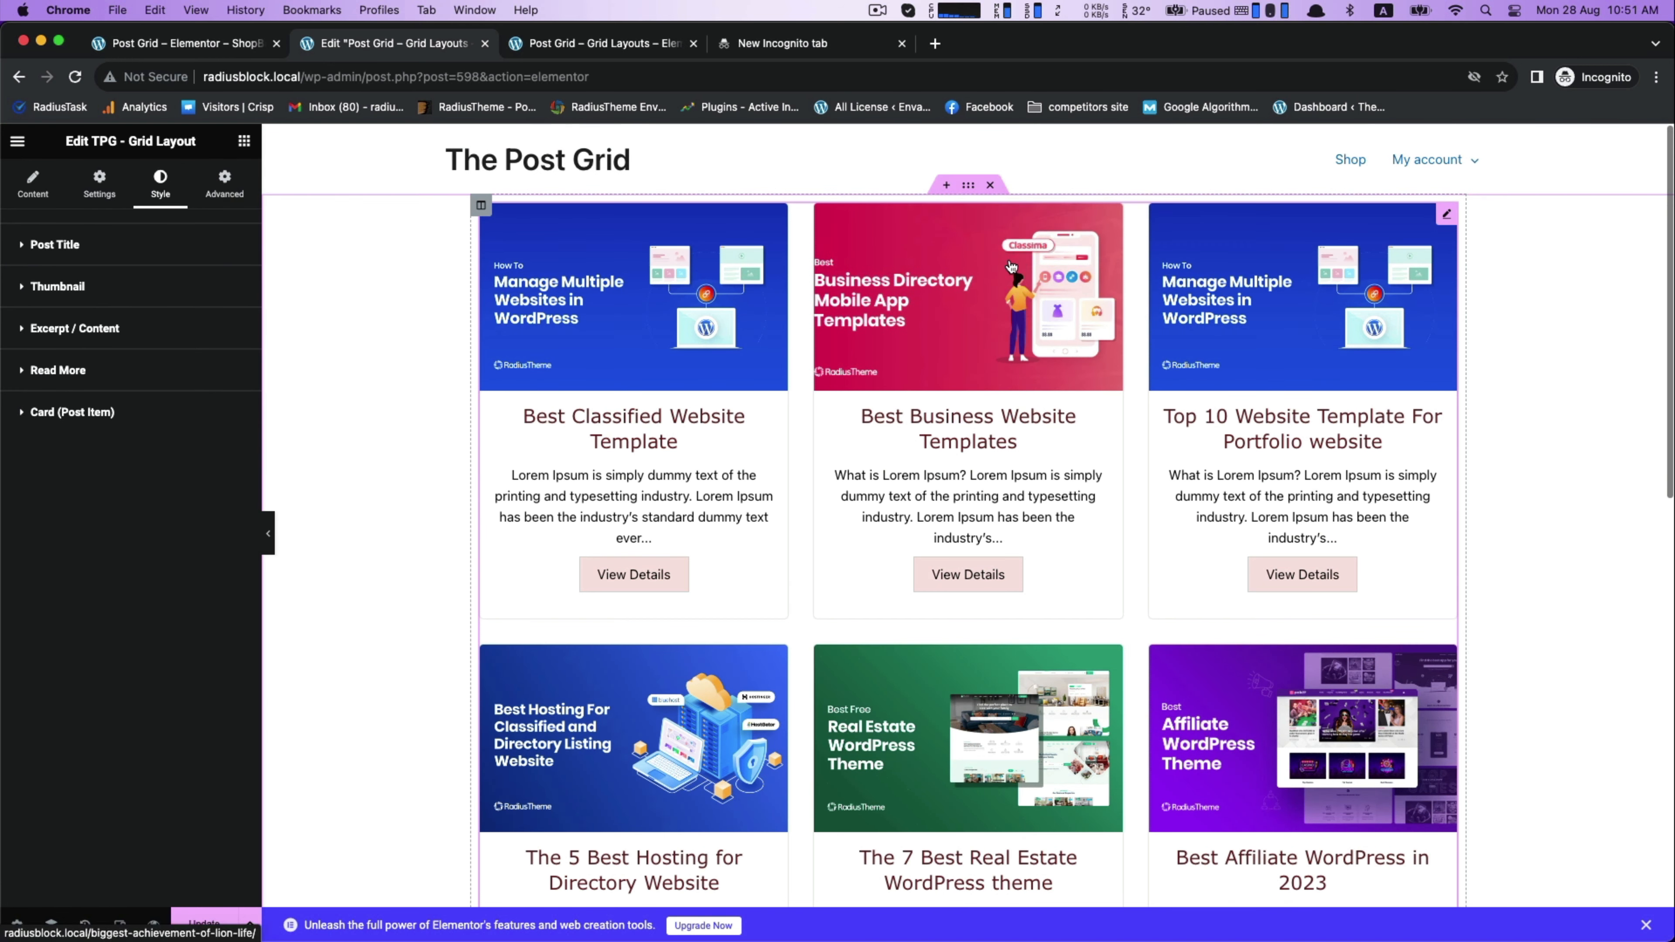
pyautogui.click(964, 187)
pyautogui.click(124, 184)
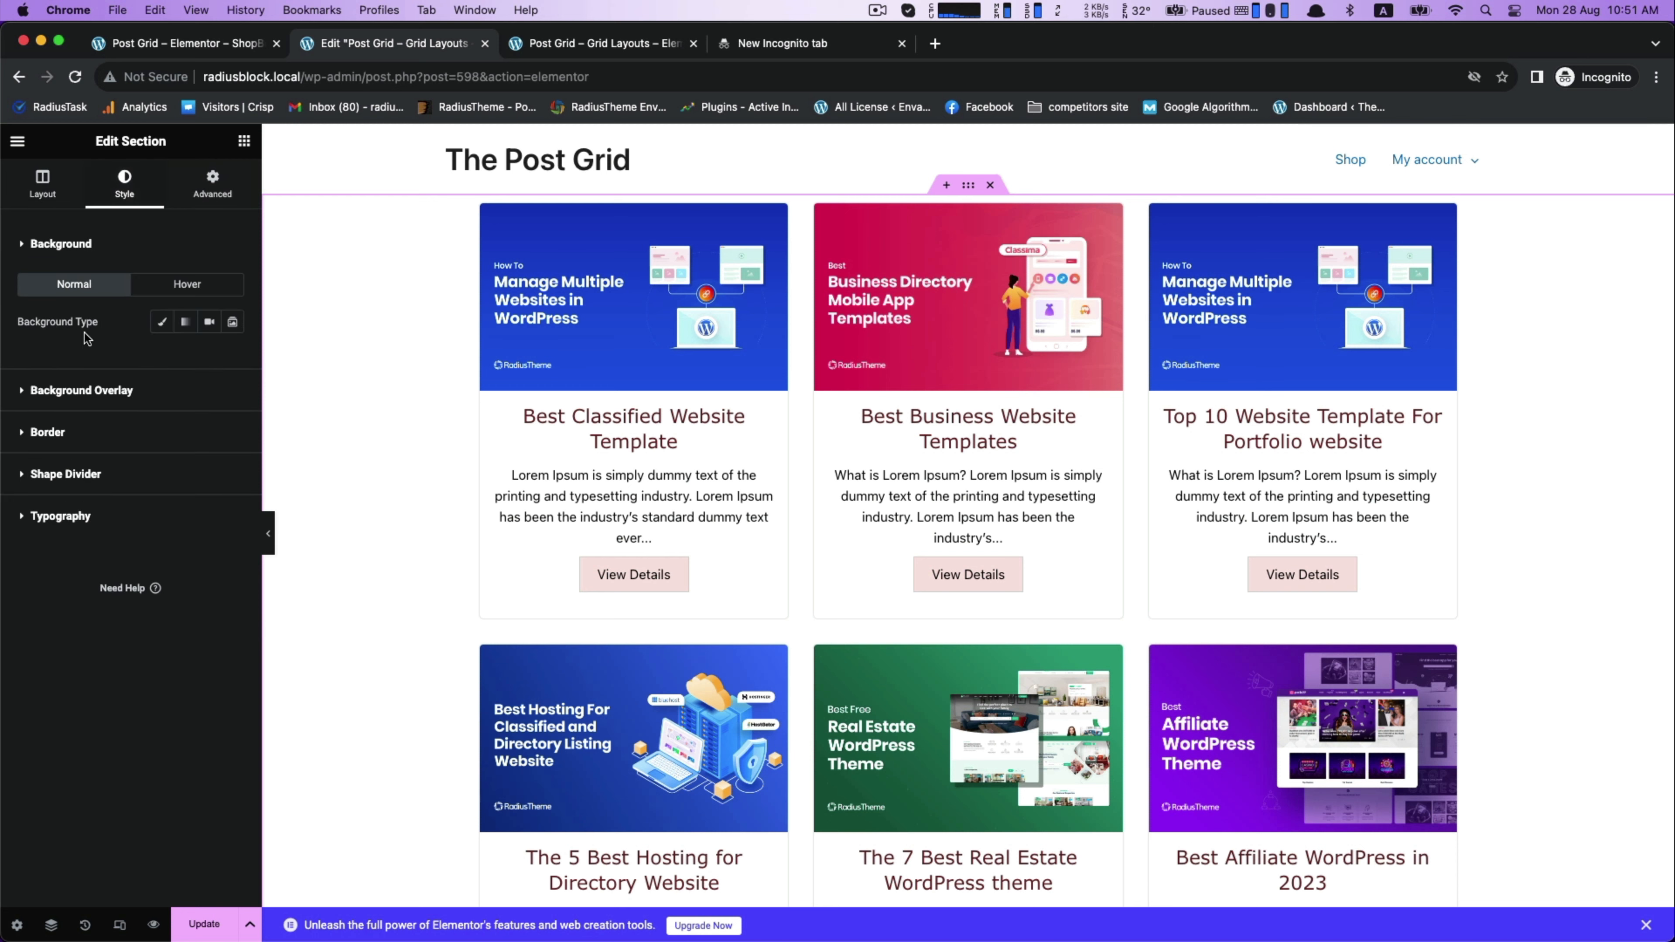
pyautogui.click(164, 323)
pyautogui.click(234, 359)
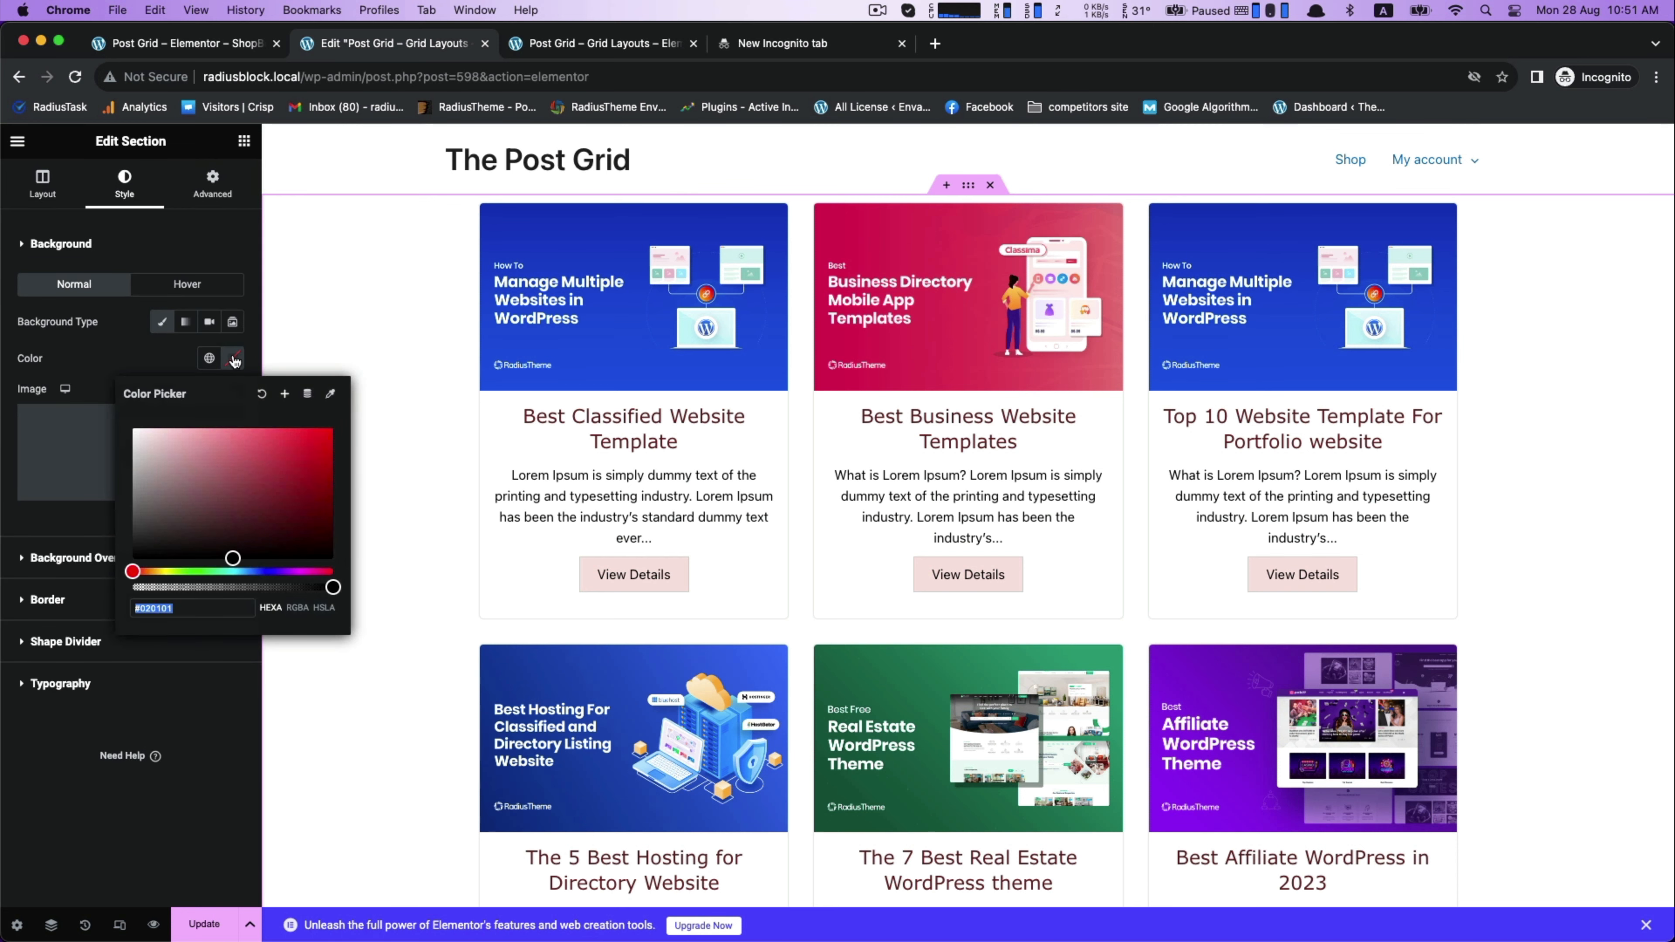
pyautogui.click(152, 432)
pyautogui.click(436, 364)
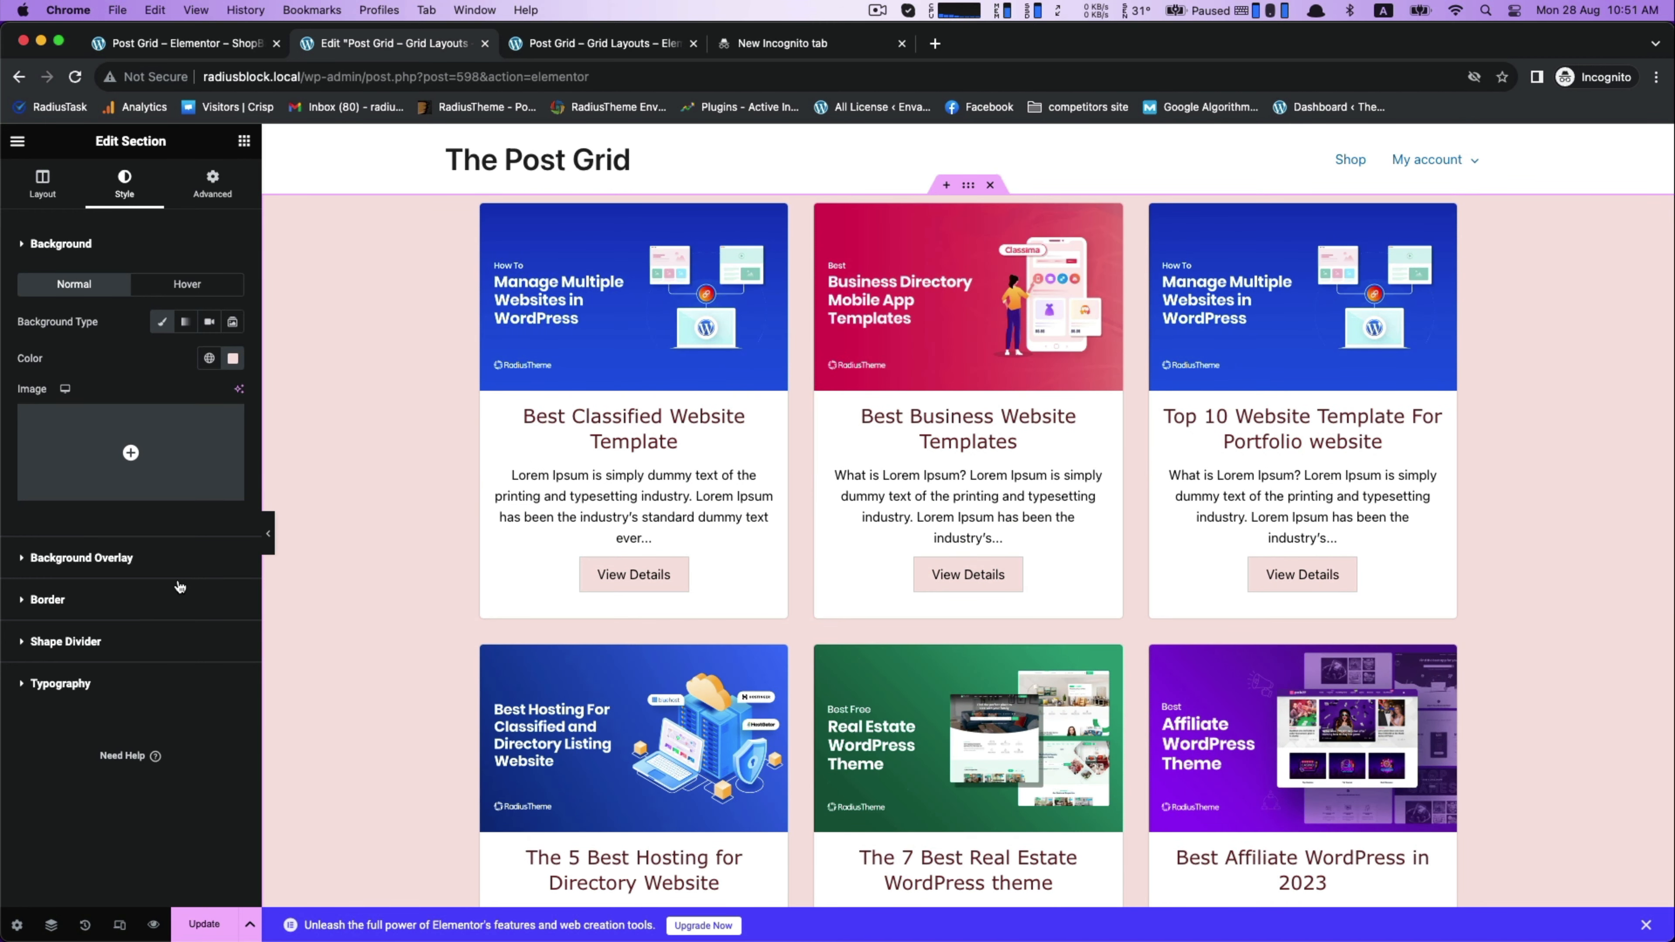
pyautogui.click(117, 592)
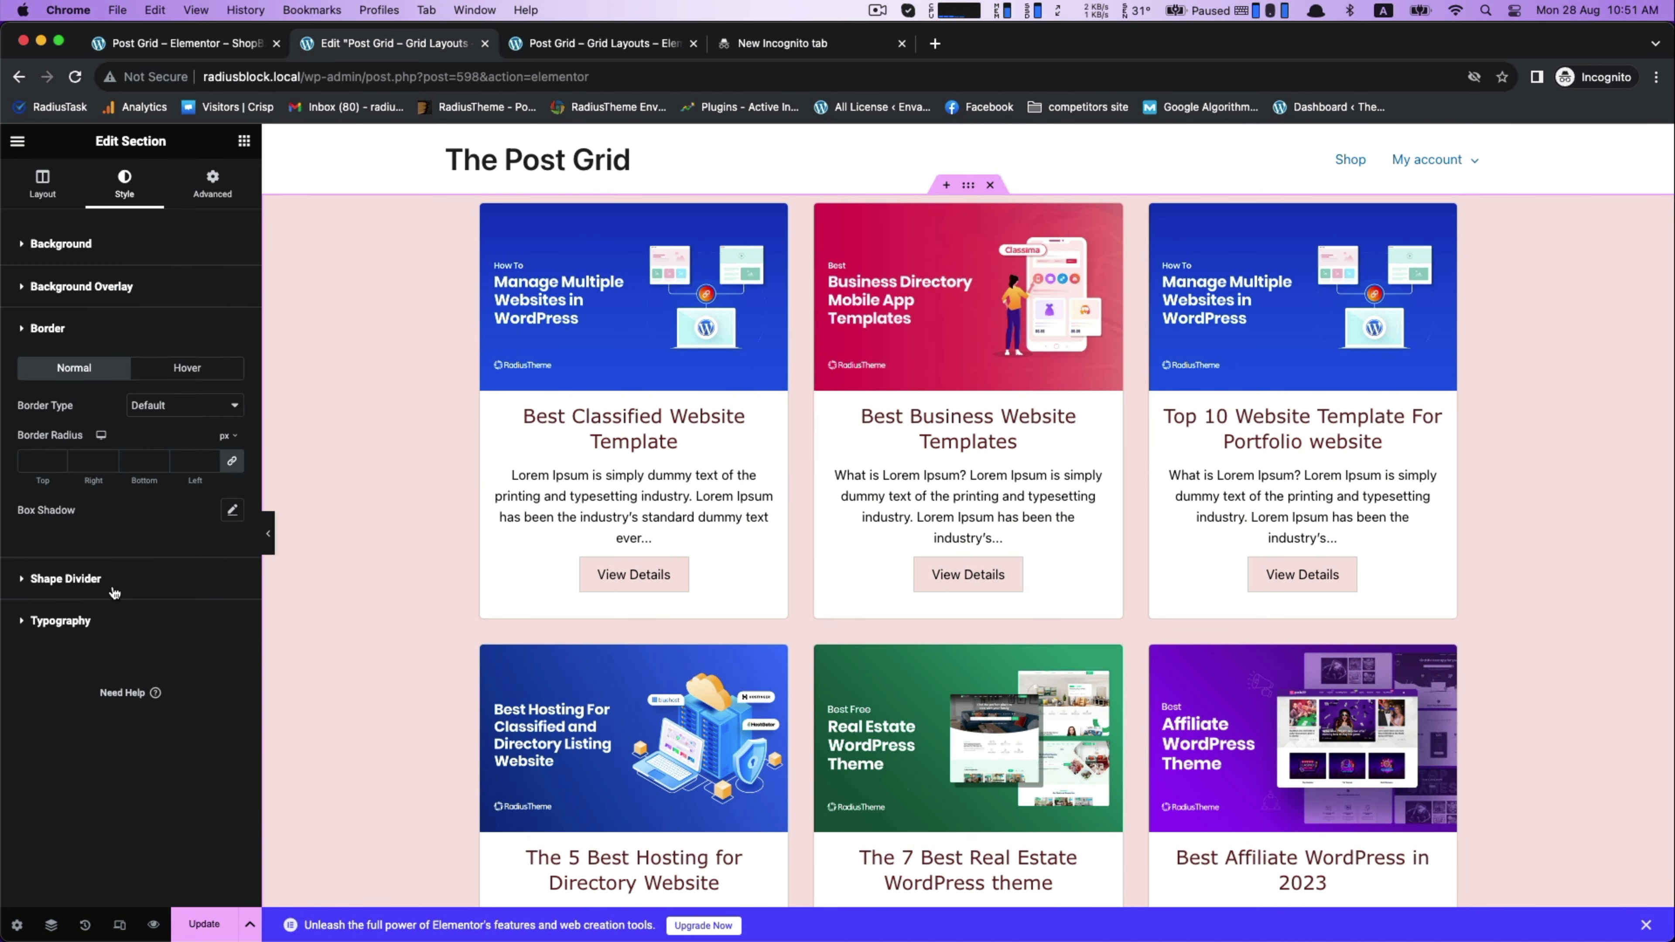
pyautogui.click(116, 581)
pyautogui.click(91, 534)
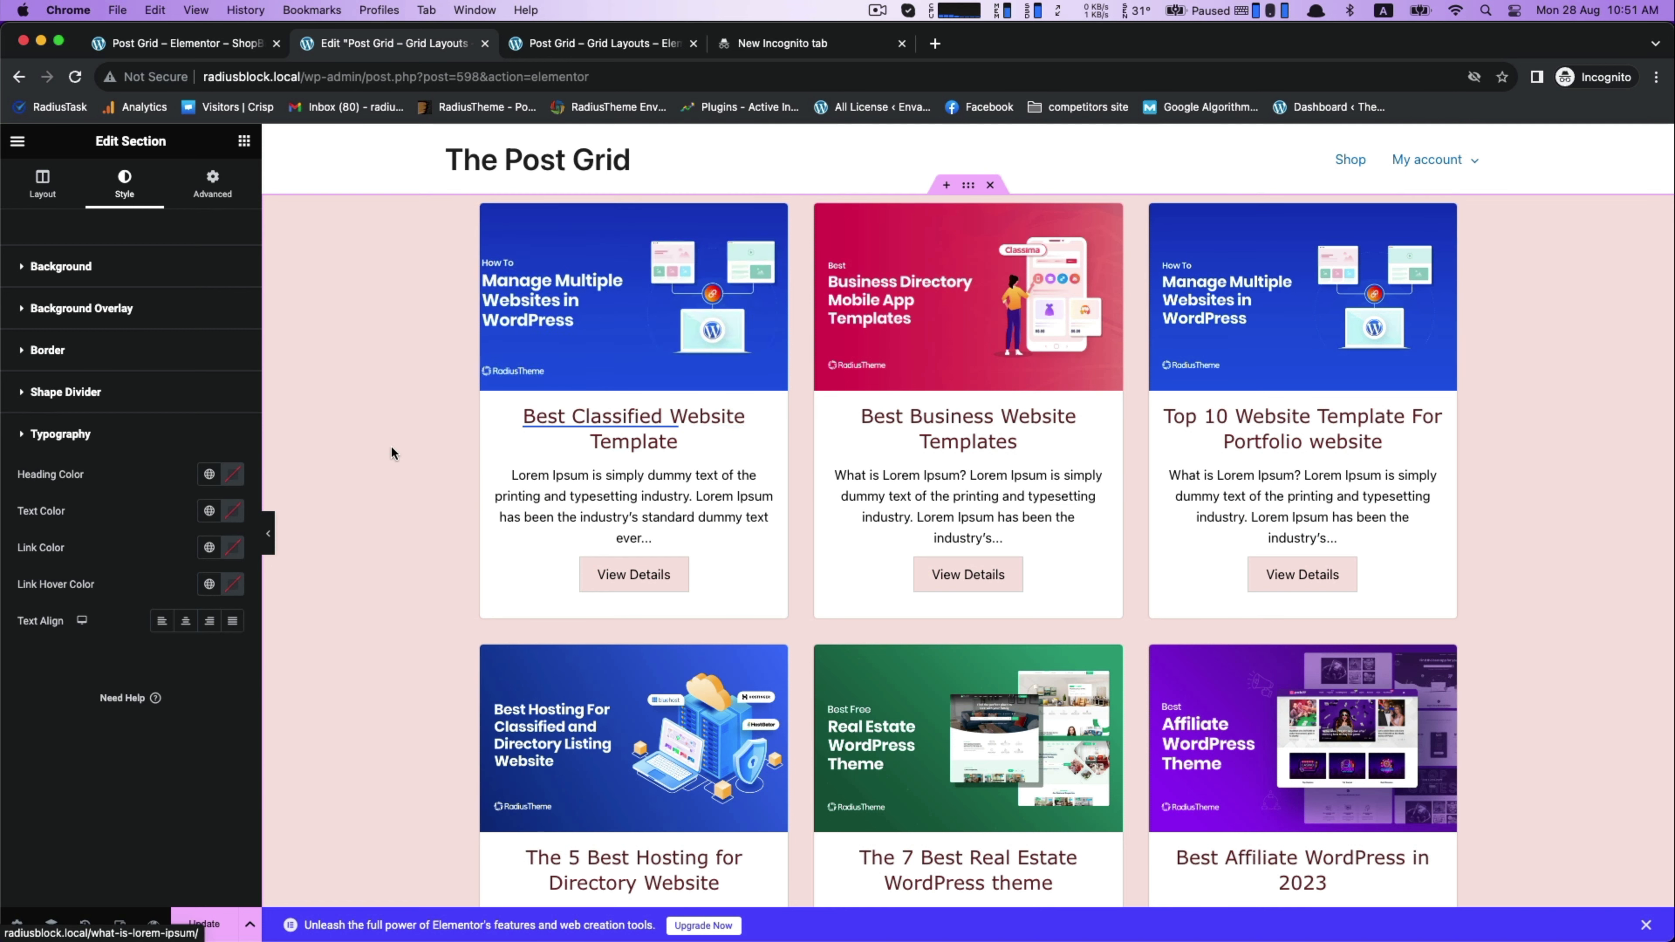
# Update the page with the current changes and view it on the live site
pyautogui.click(206, 924)
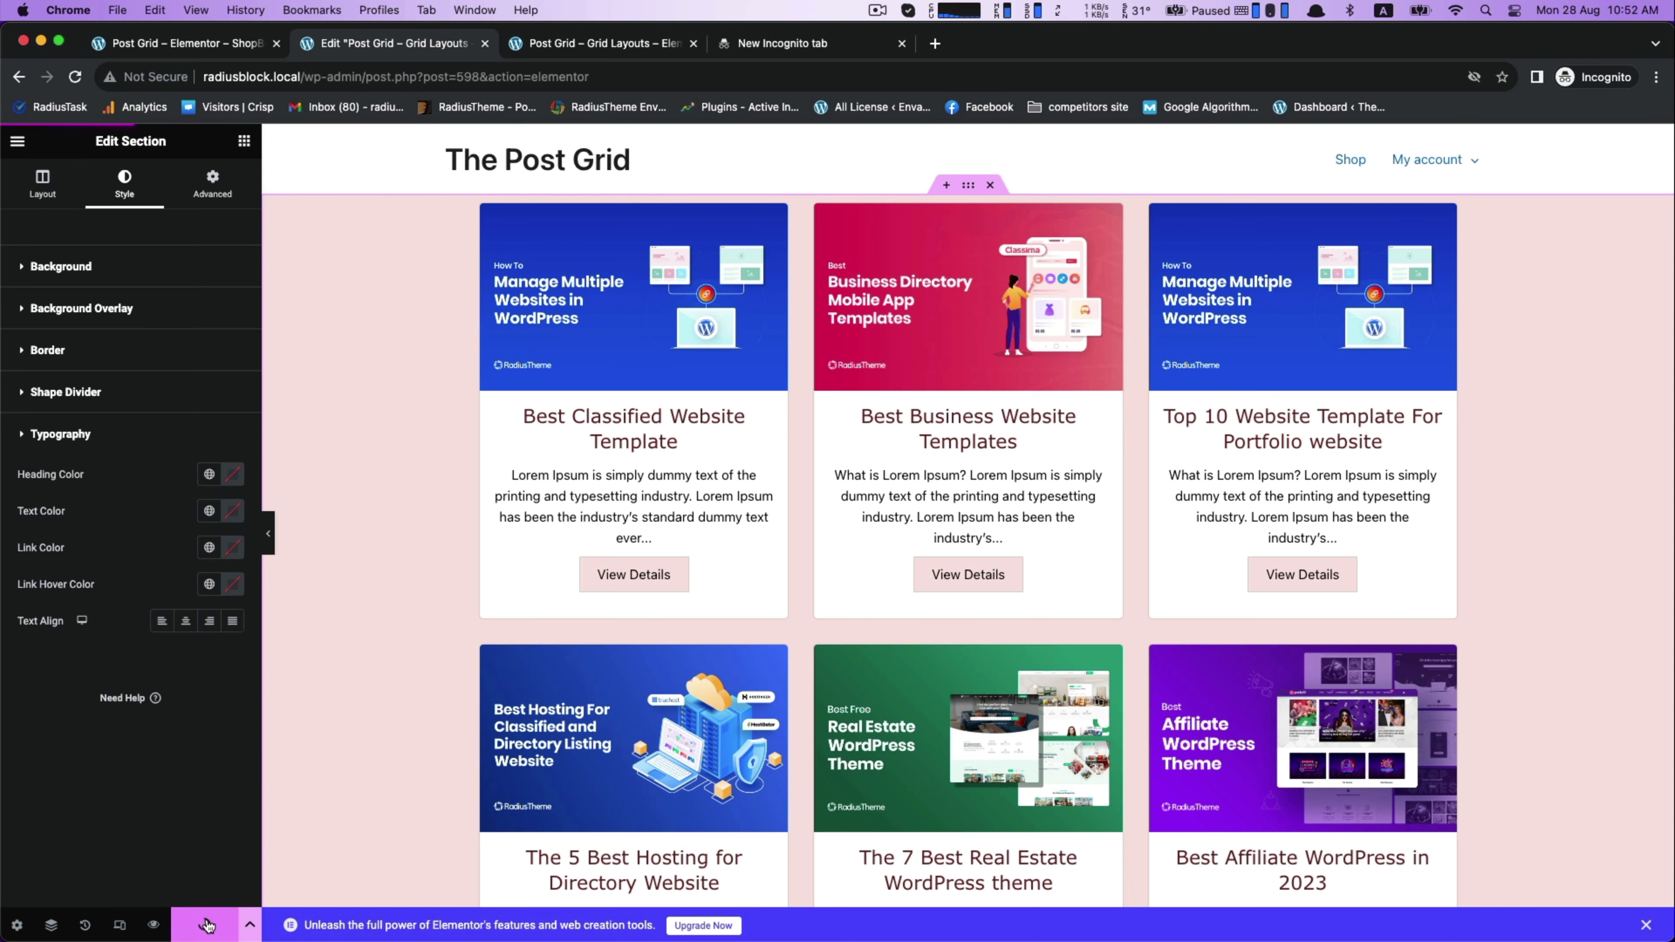
pyautogui.click(17, 140)
pyautogui.click(72, 443)
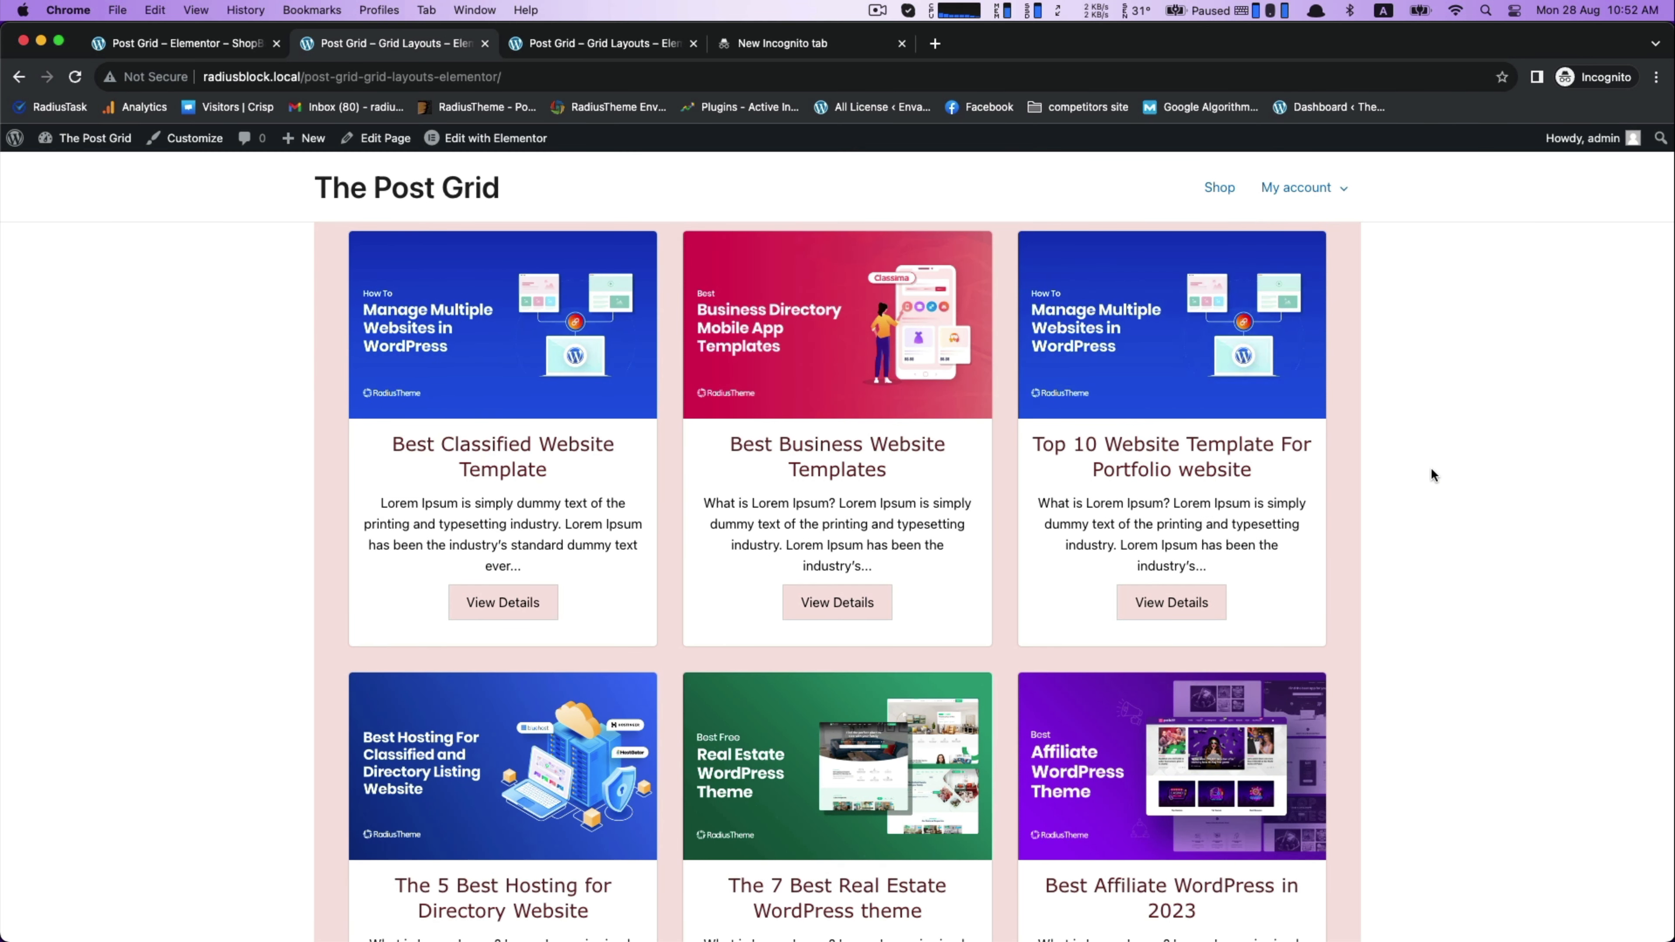
# Reload the live page and examine the styled post grid from the first row down to the footer
pyautogui.click(75, 77)
pyautogui.scroll(-10, 596, 362)
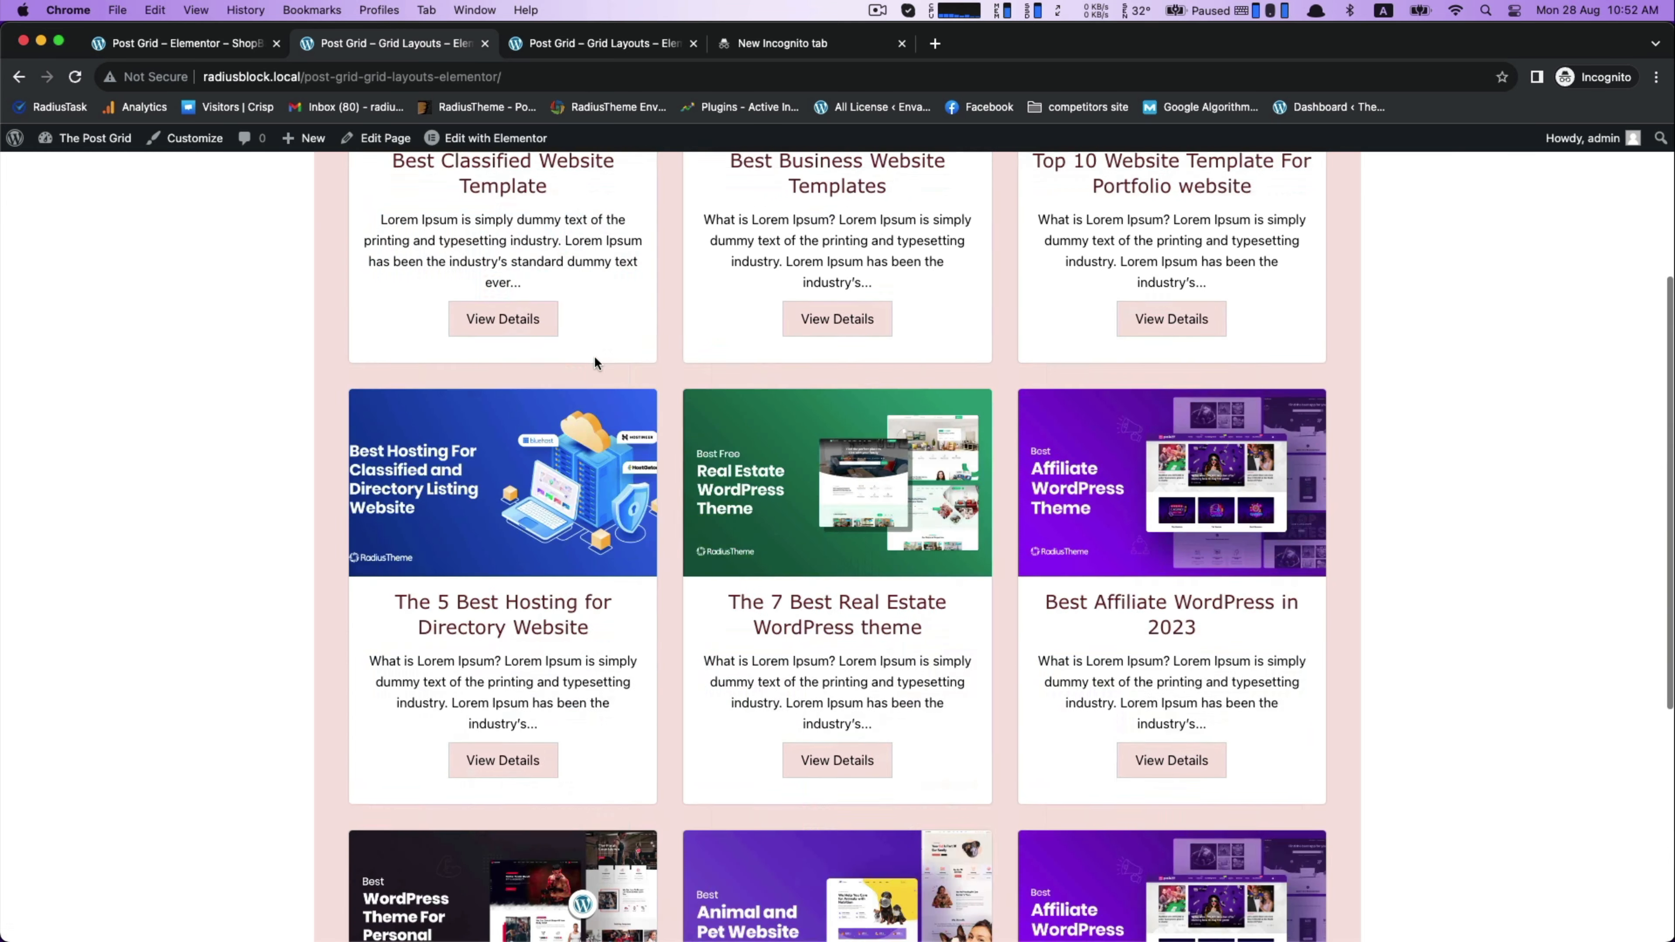
pyautogui.scroll(-10, 594, 355)
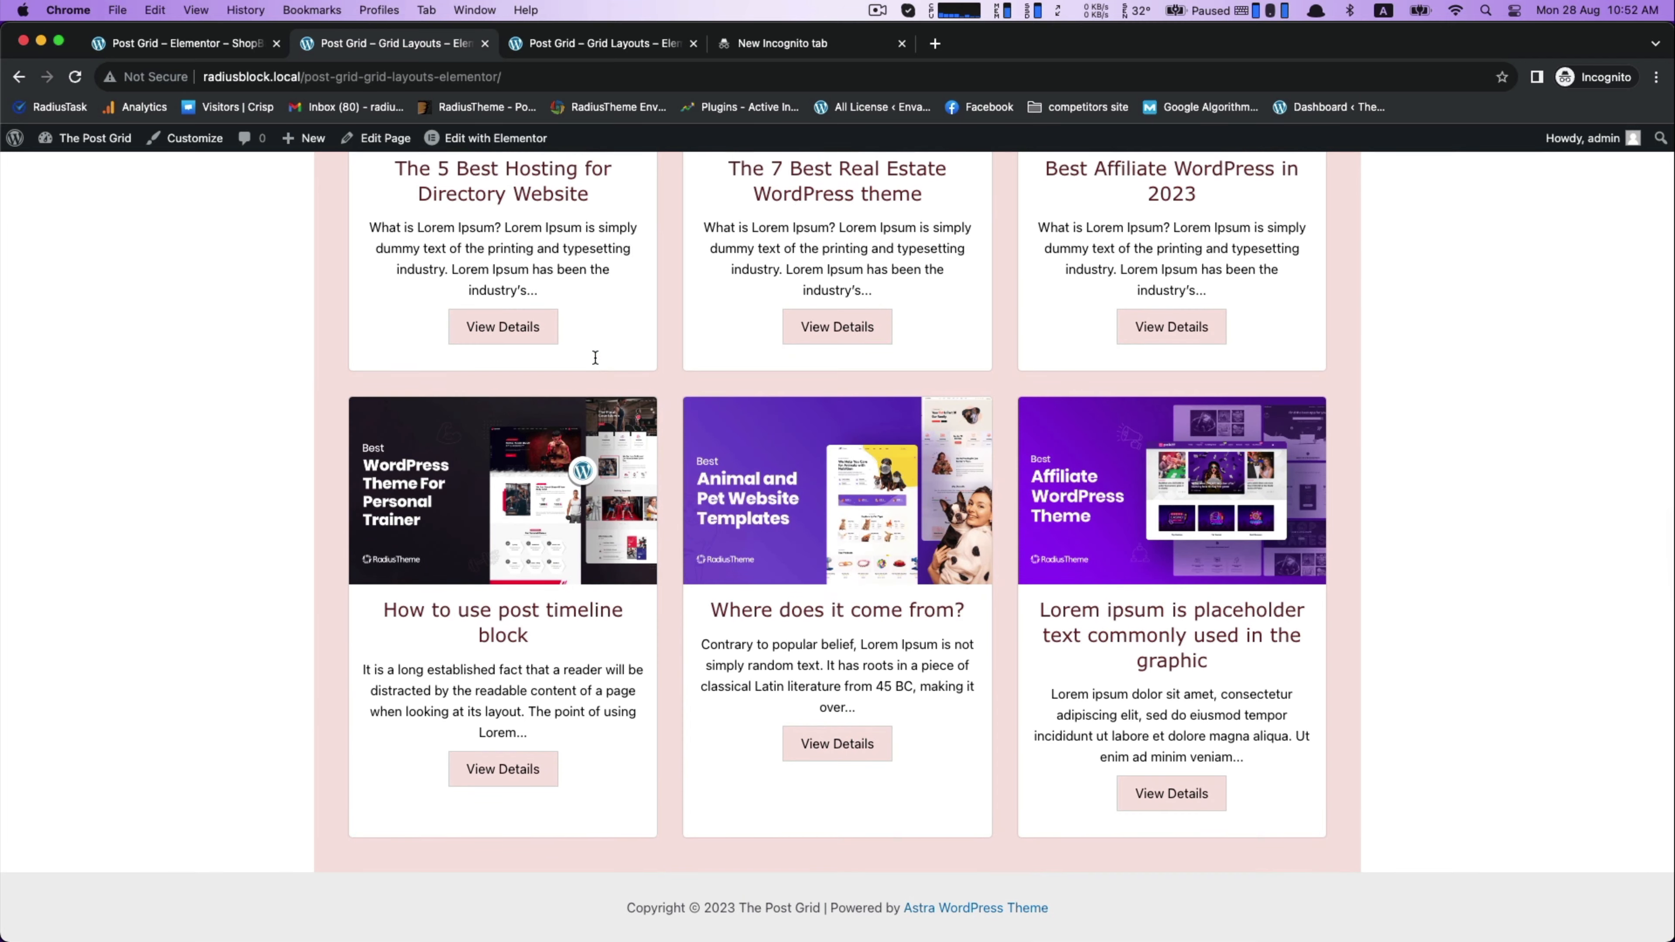
pyautogui.scroll(10, 595, 357)
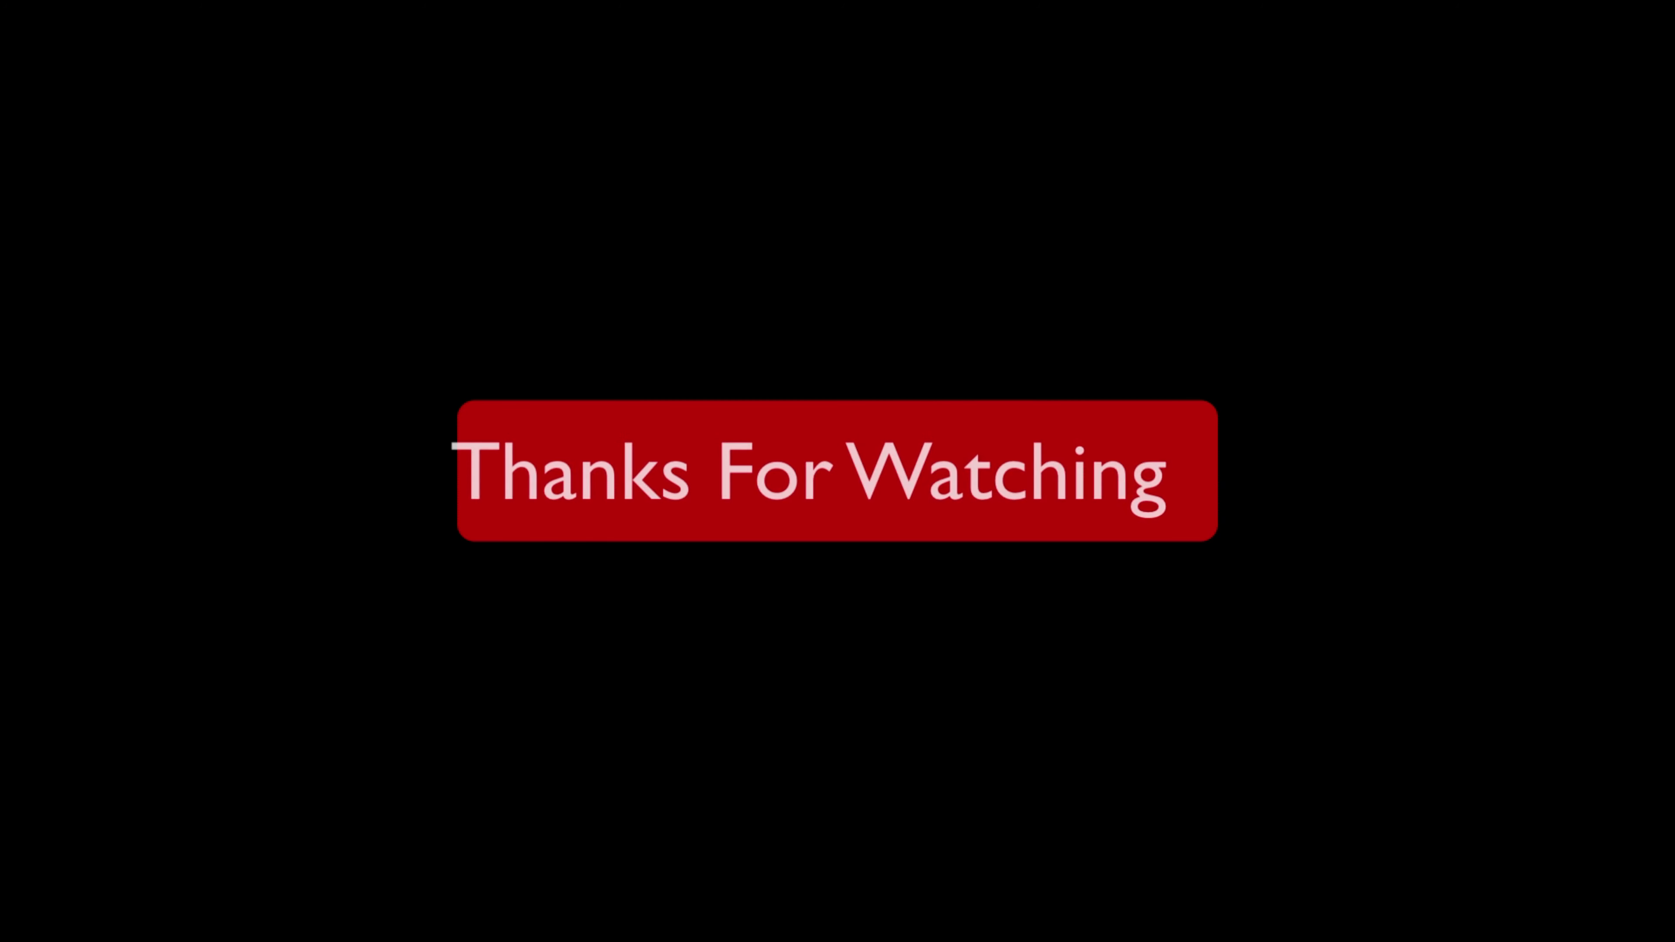